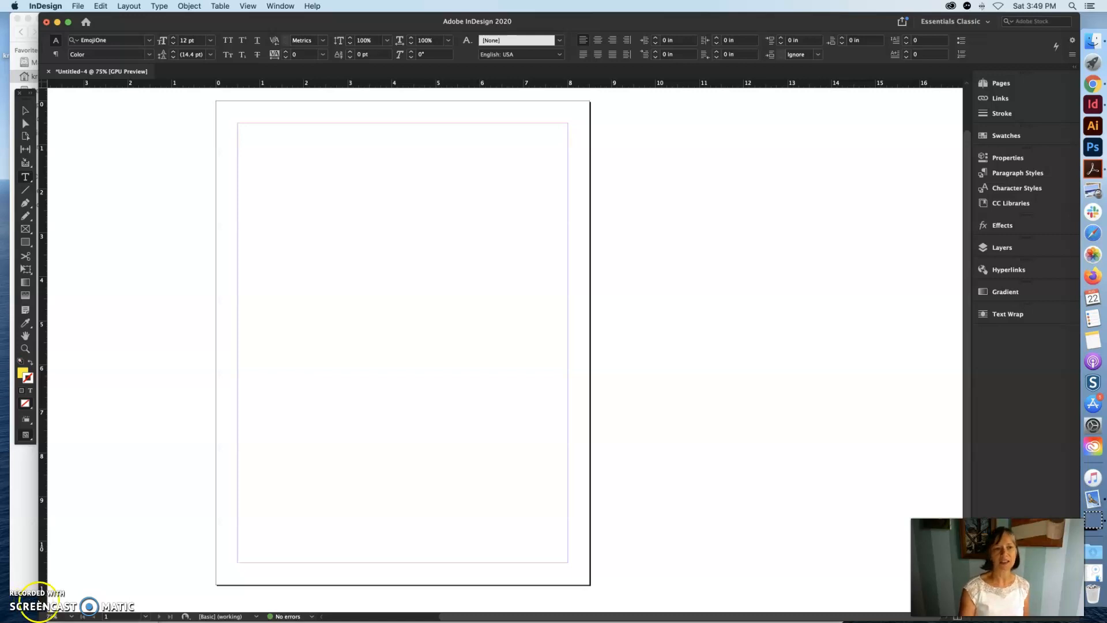
Set all four page margins to 0 in by making the top margin 0 and linking the margin values
left_click(128, 7)
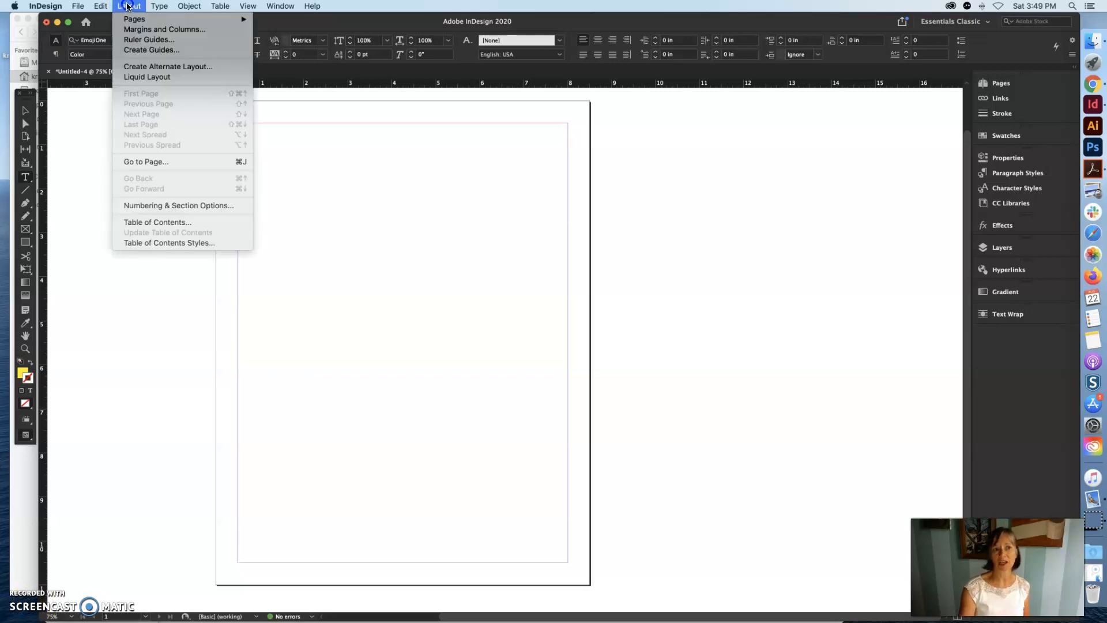
left_click(131, 29)
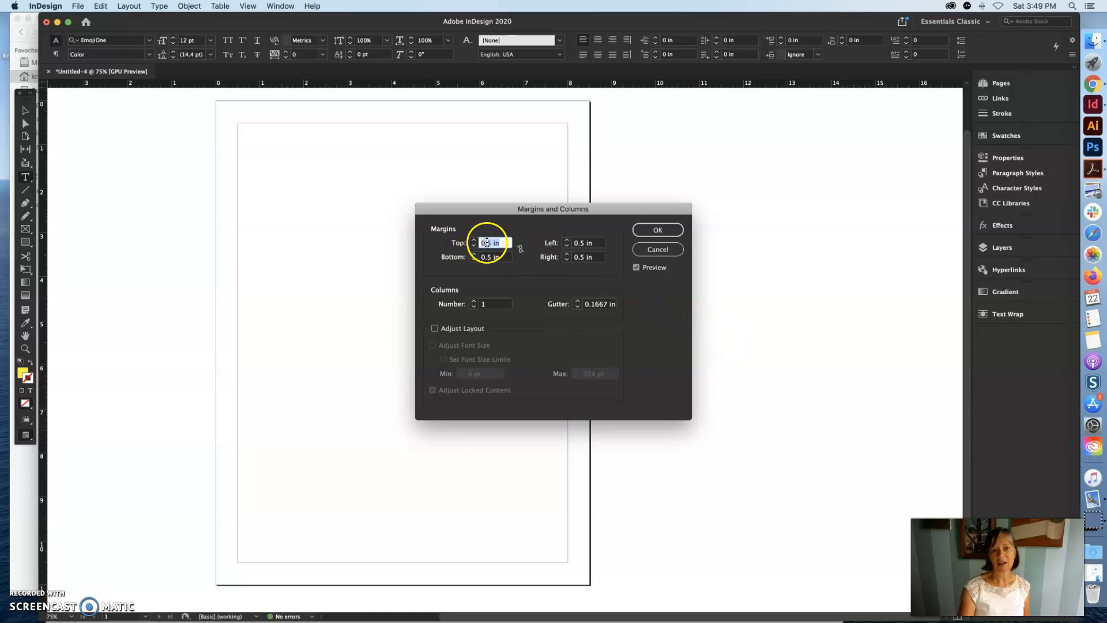
type("0")
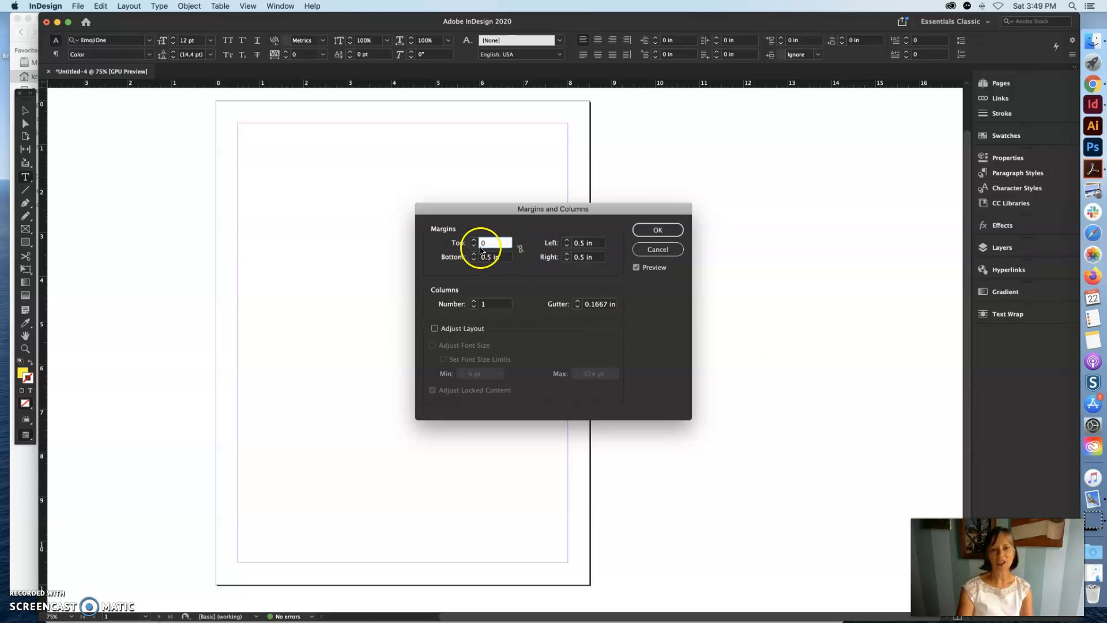
left_click(520, 249)
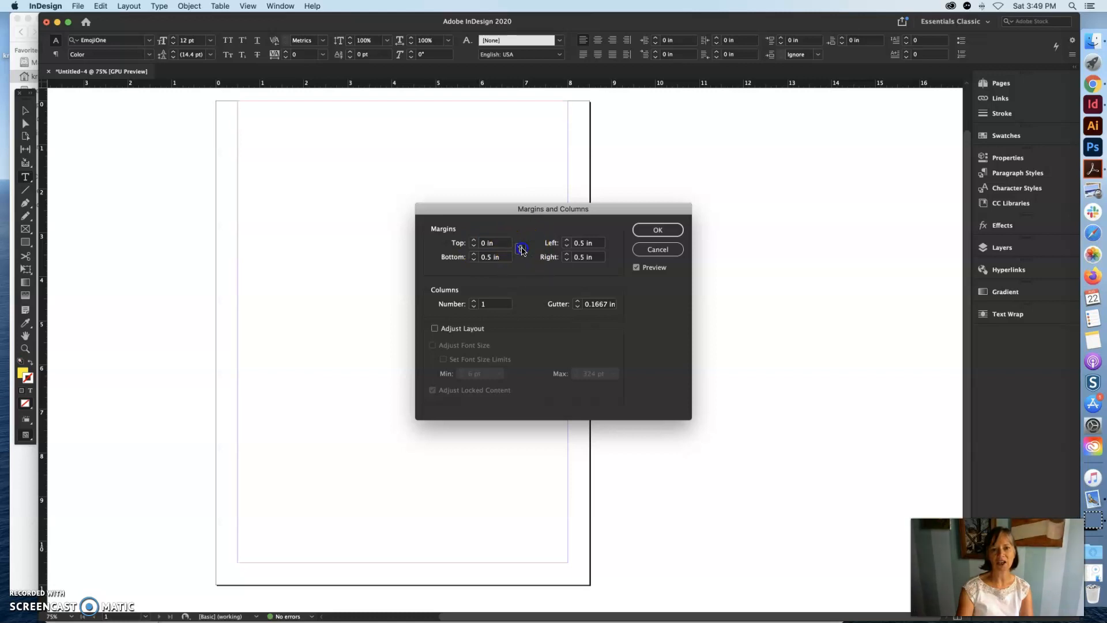
left_click(521, 257)
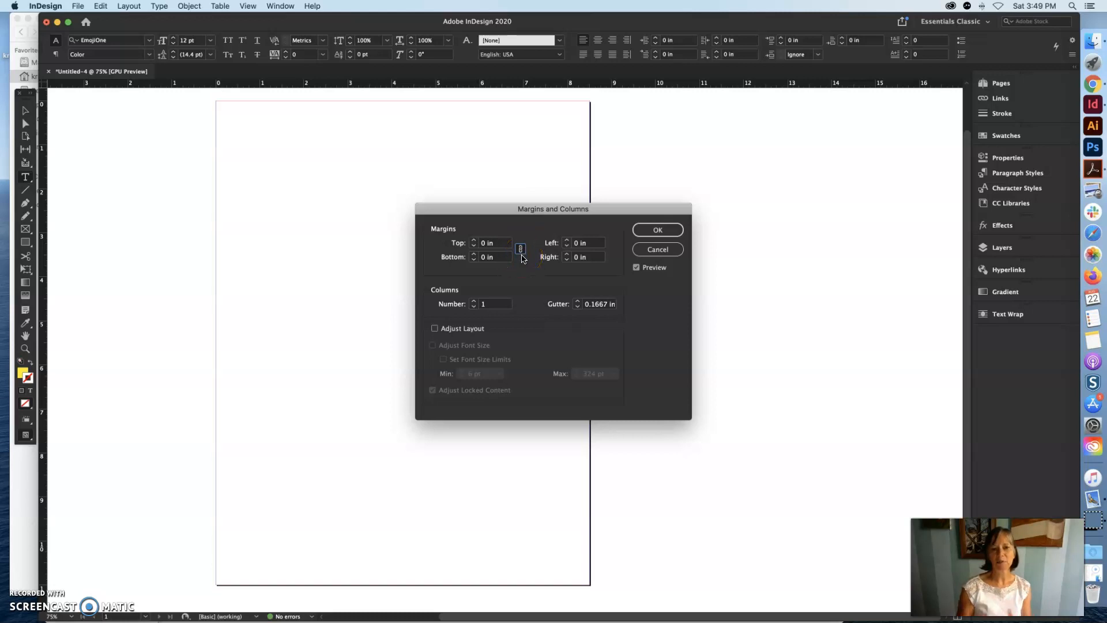
left_click(540, 255)
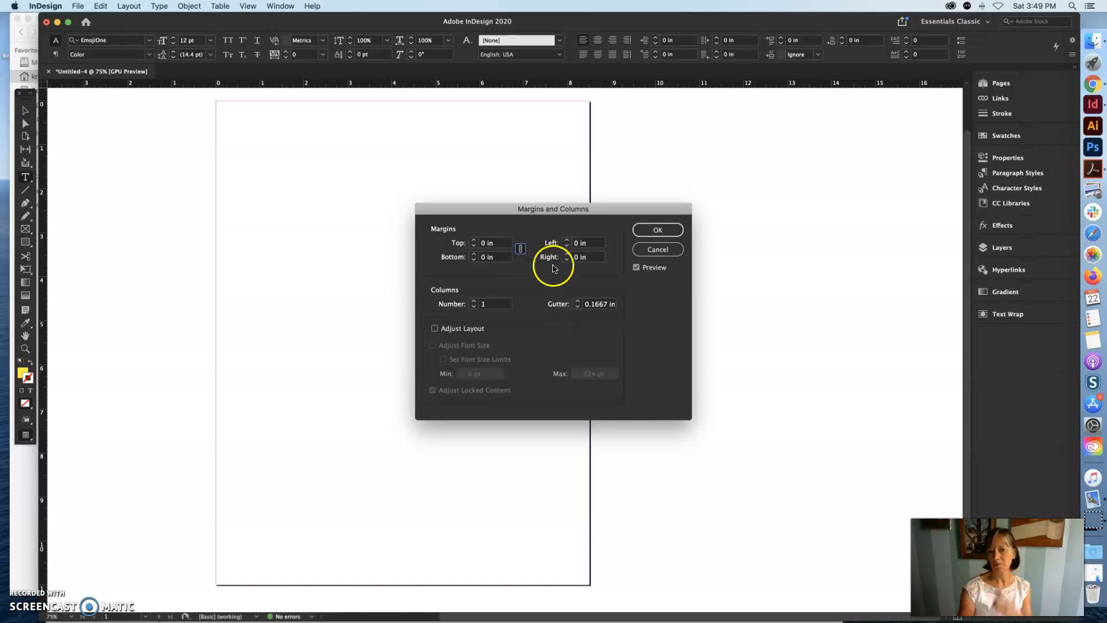
left_click(655, 231)
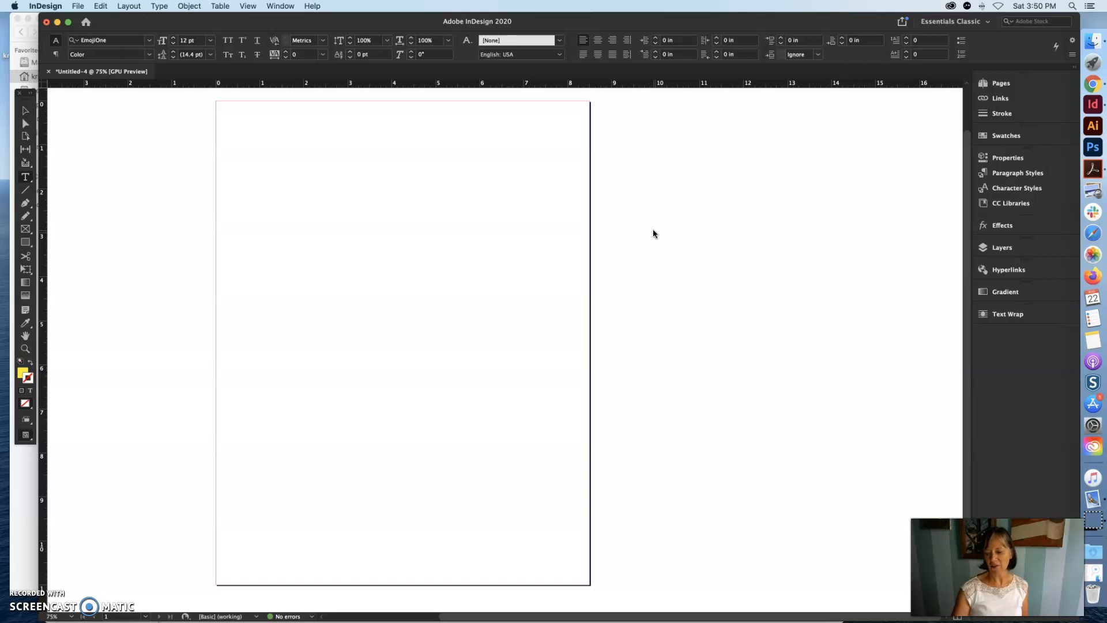
Draw a text frame about 7.54 by 1.76 in near the page's upper edge and paste "Nothing can stop a good idea." into it
left_click(25, 180)
left_click_drag(232, 159, 564, 236)
key("super+v")
left_click(346, 209)
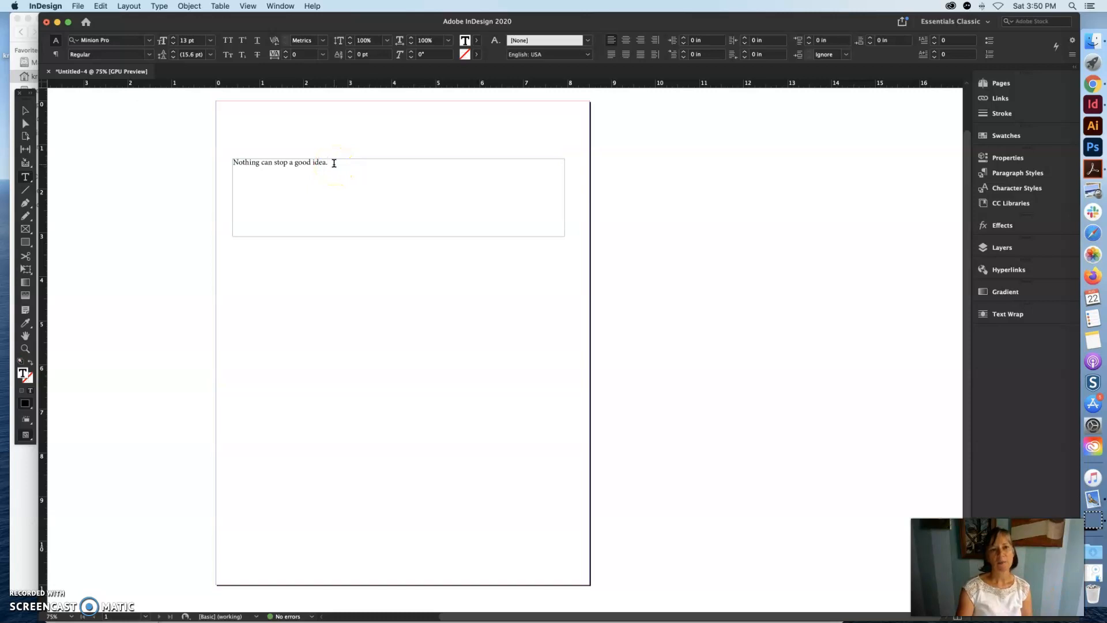
Enlarge the whole sentence "Nothing can stop a good idea." to a font size of 72 pt
left_click_drag(334, 163, 206, 163)
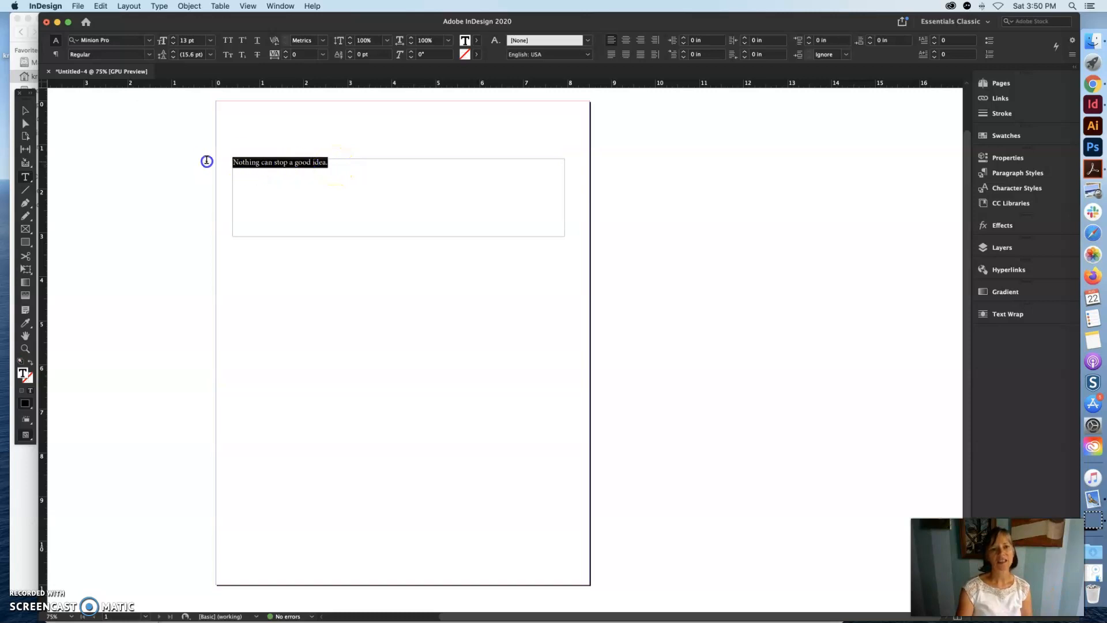
left_click(210, 41)
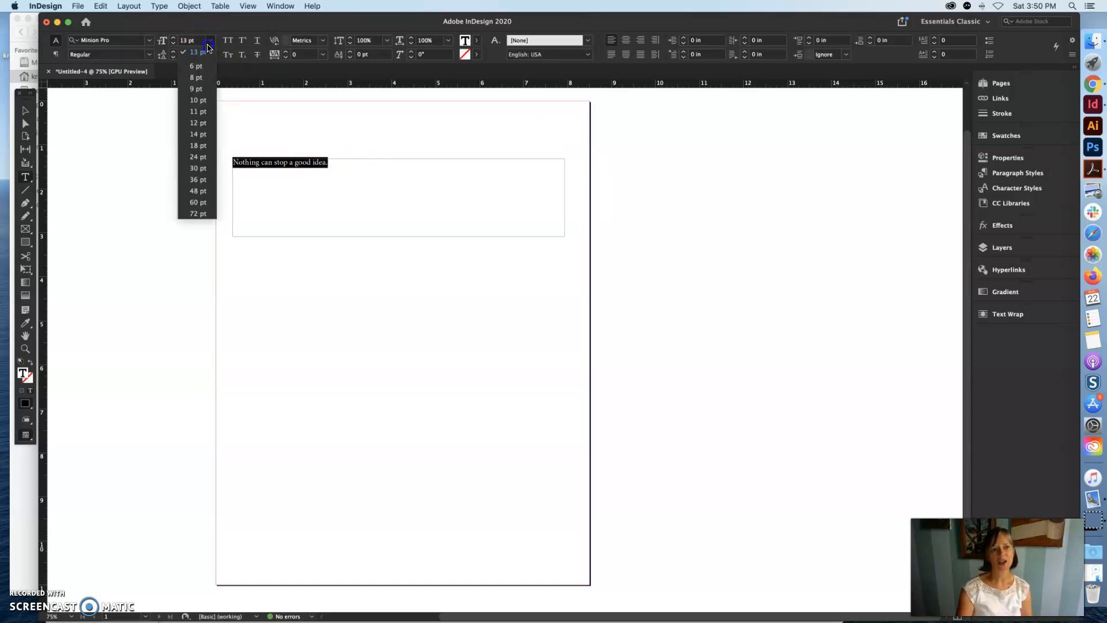
left_click(202, 192)
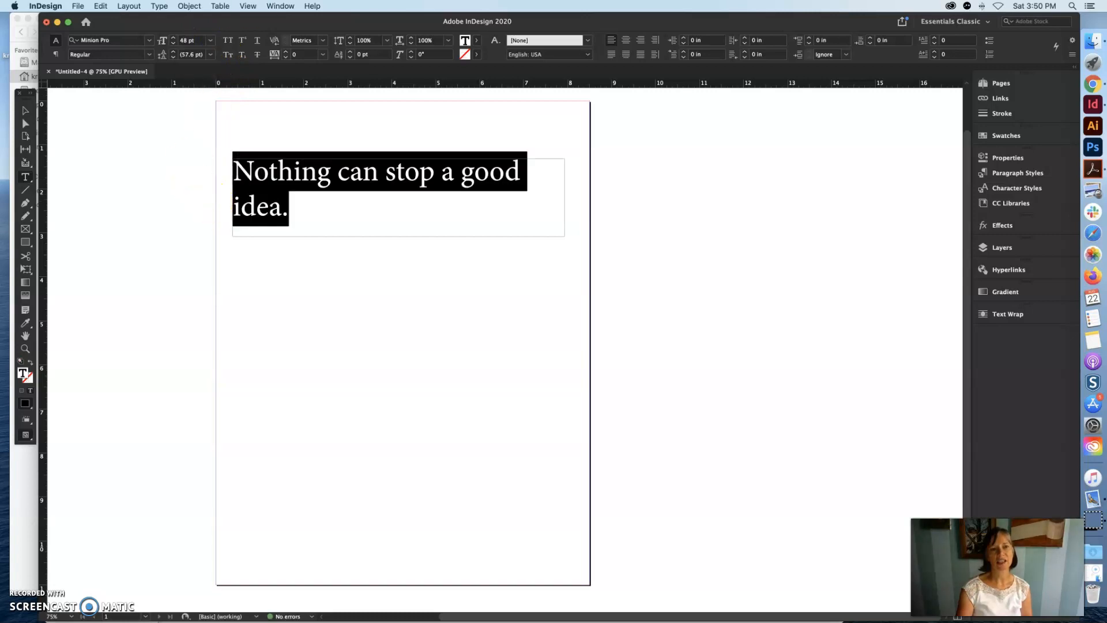
left_click(210, 40)
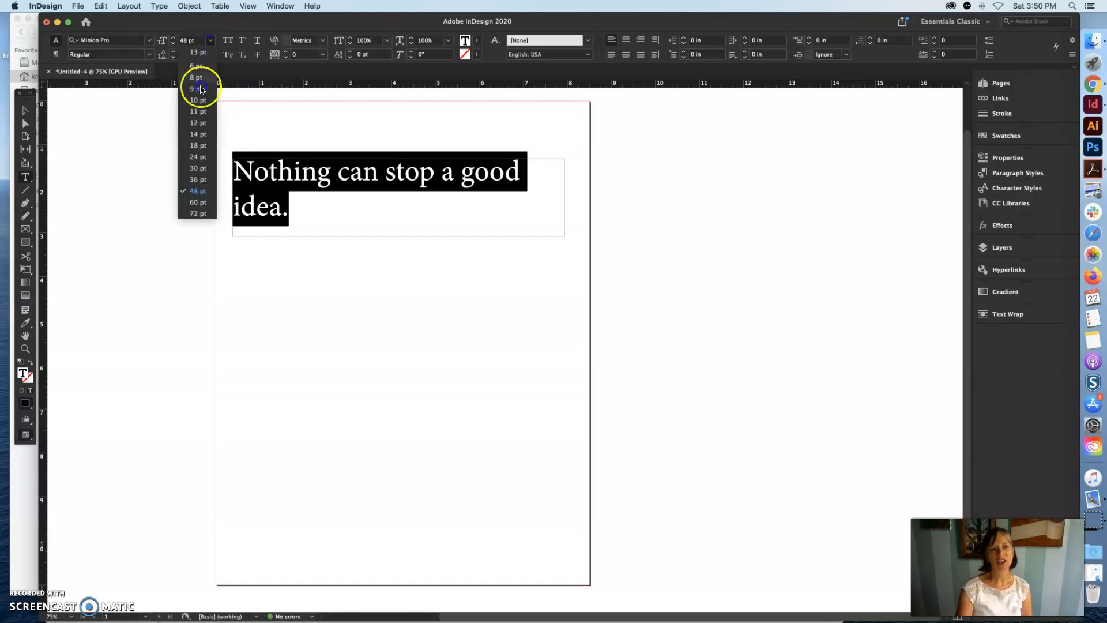
left_click(200, 207)
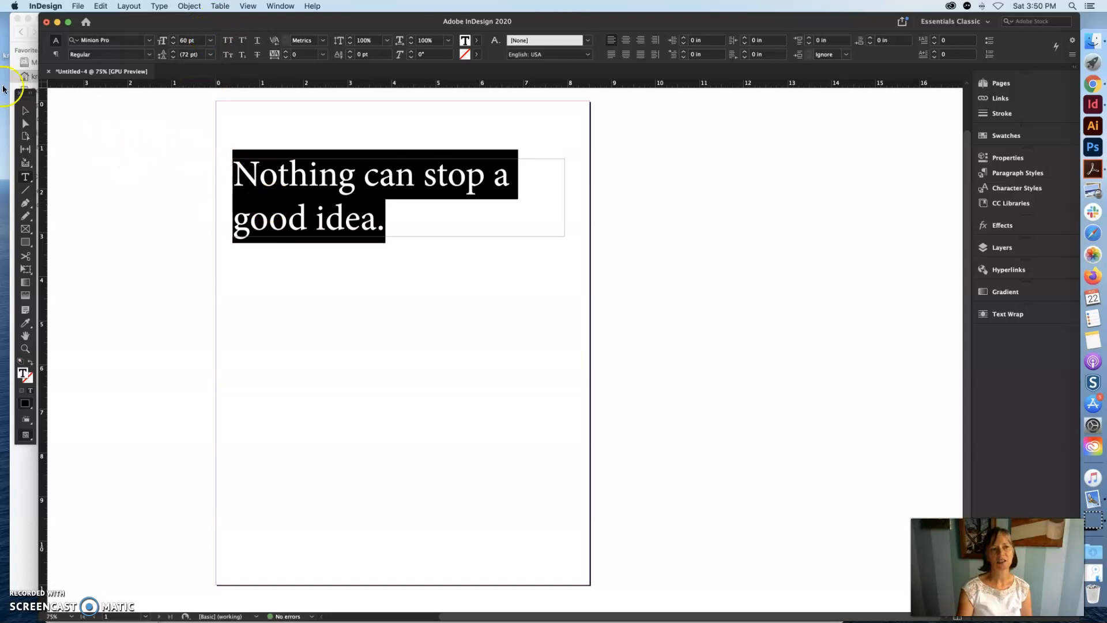
left_click(210, 41)
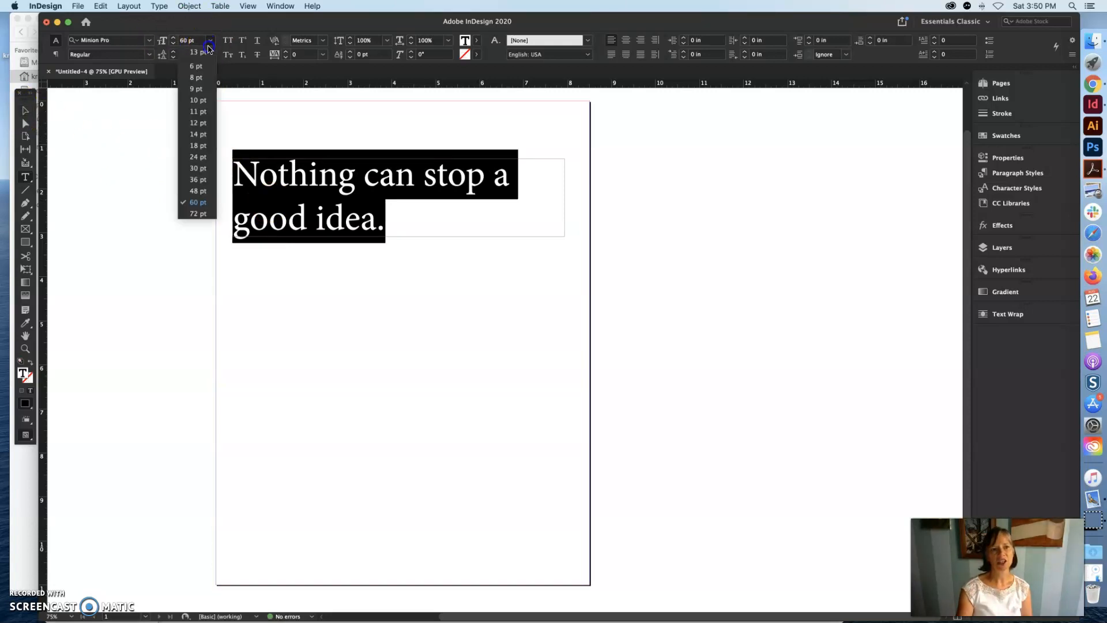
left_click(196, 214)
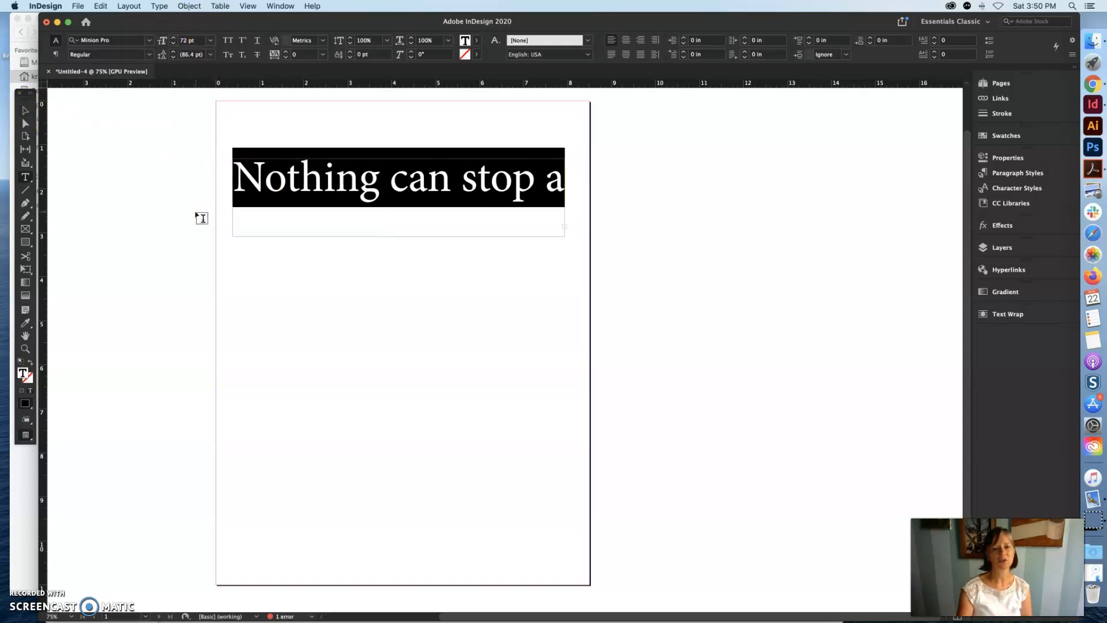
Resize the text frame to about 7.42 by 4.74 in so the whole sentence fits, breaking before "a good idea."
left_click(25, 110)
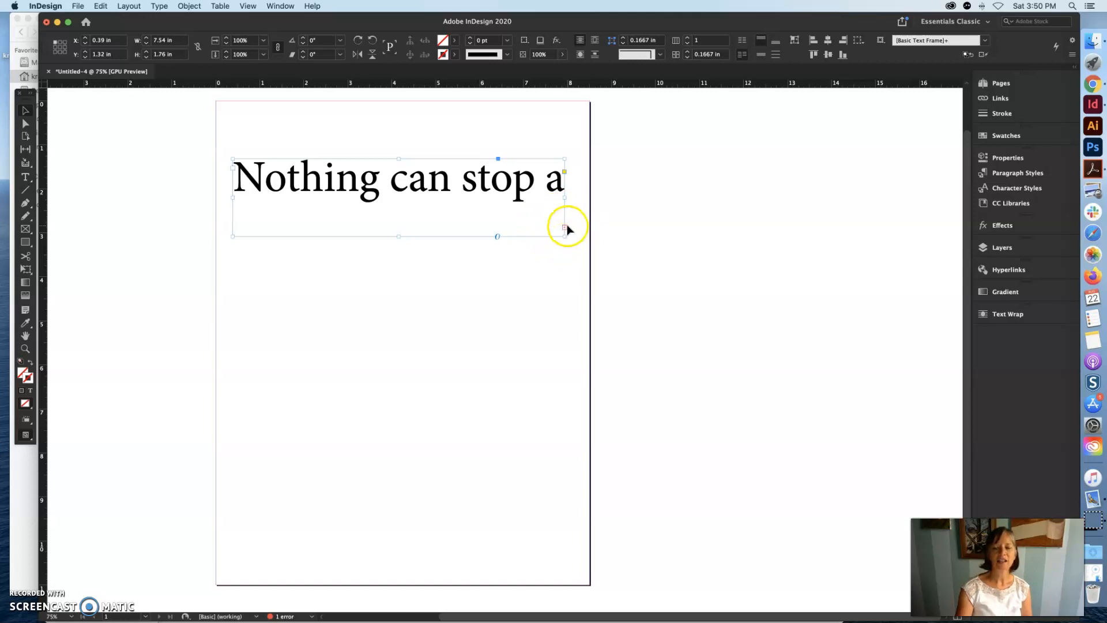
left_click_drag(399, 237, 393, 353)
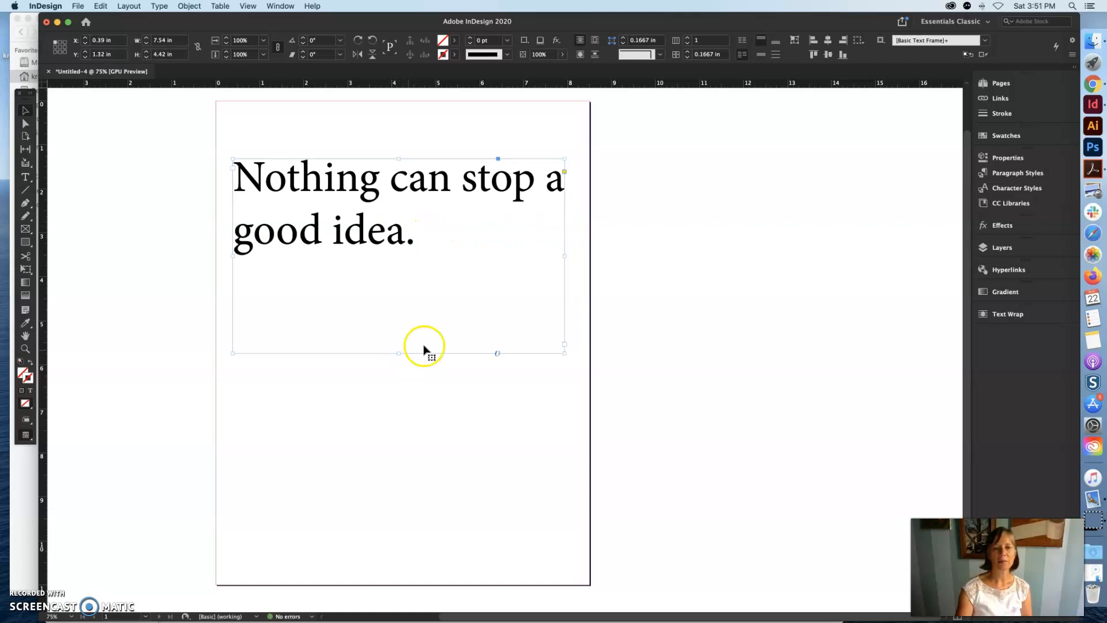
mouse_move(564, 354)
left_mouse_down()
mouse_move(382, 237)
mouse_move(548, 339)
mouse_move(558, 366)
left_mouse_up()
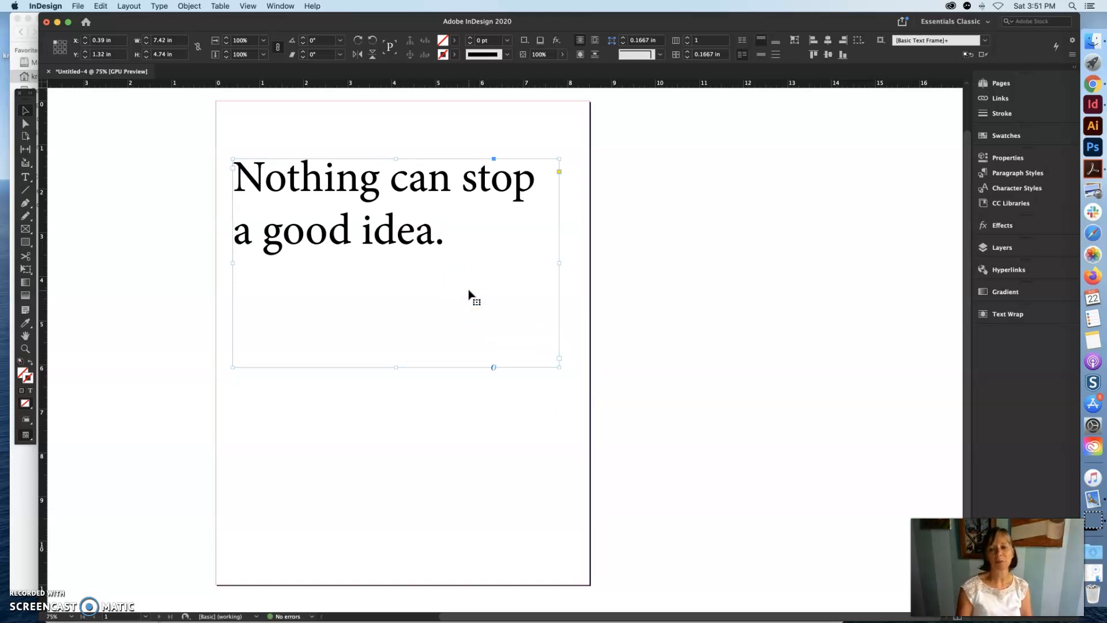
Copy the words "a good idea." and paste them into a new text frame drawn below the first one
left_click(26, 177)
left_click(412, 249)
left_click_drag(445, 238, 241, 232)
key("super+c")
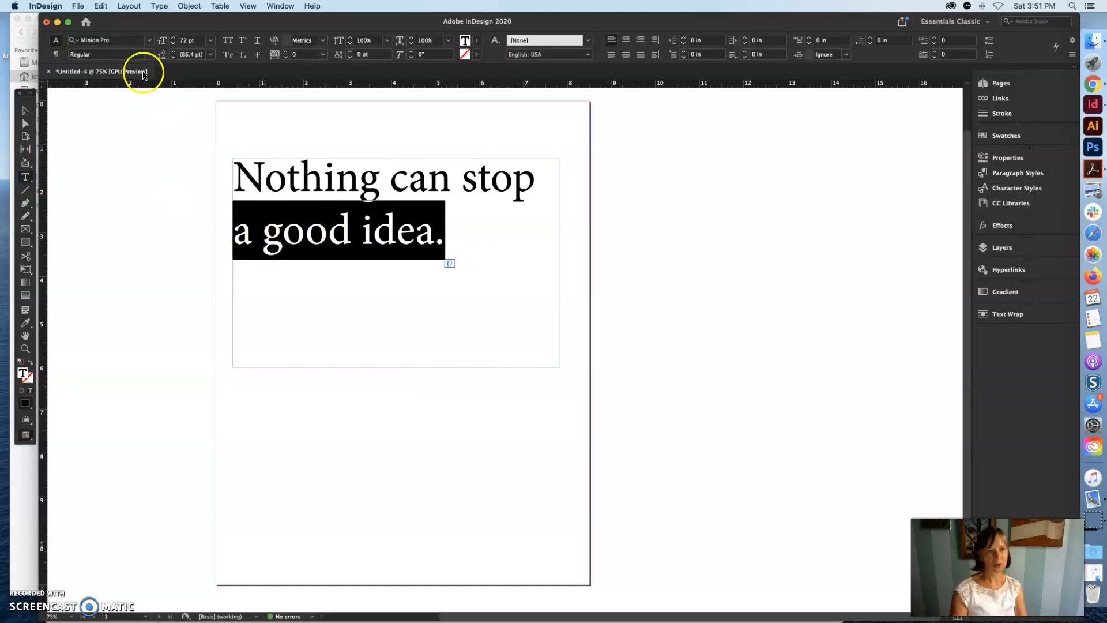
left_click(101, 5)
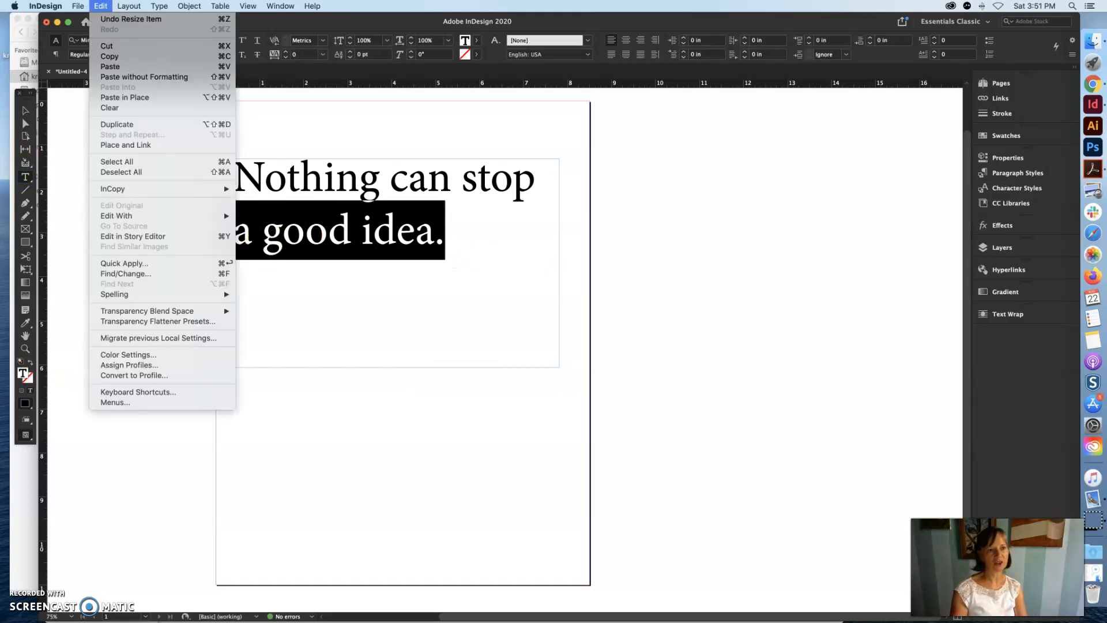
left_click(117, 58)
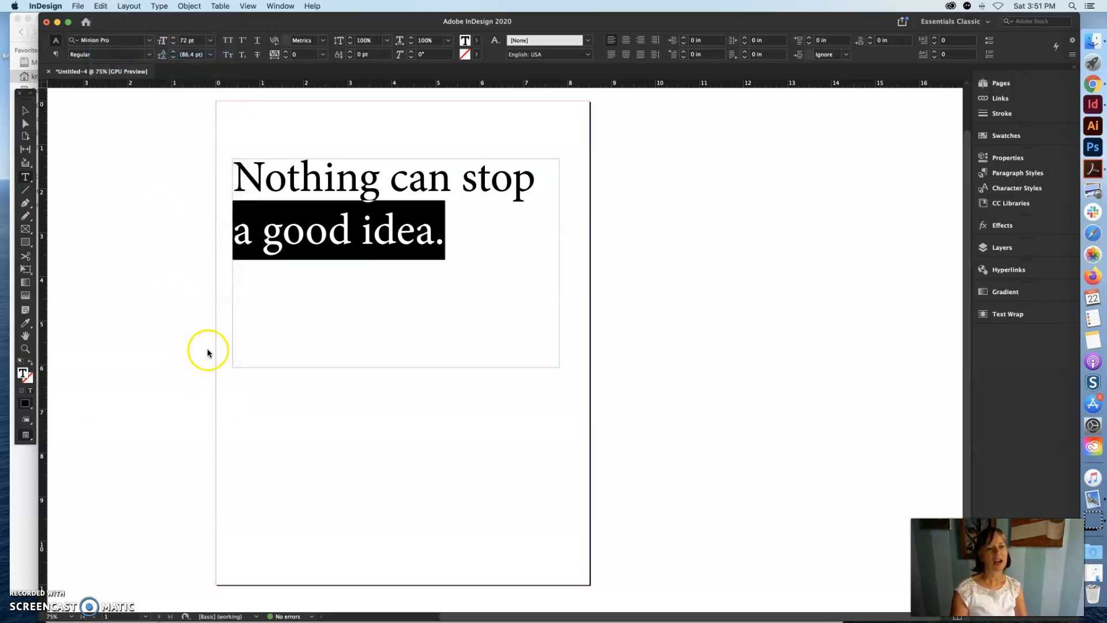
left_click_drag(253, 393, 580, 545)
left_click(101, 6)
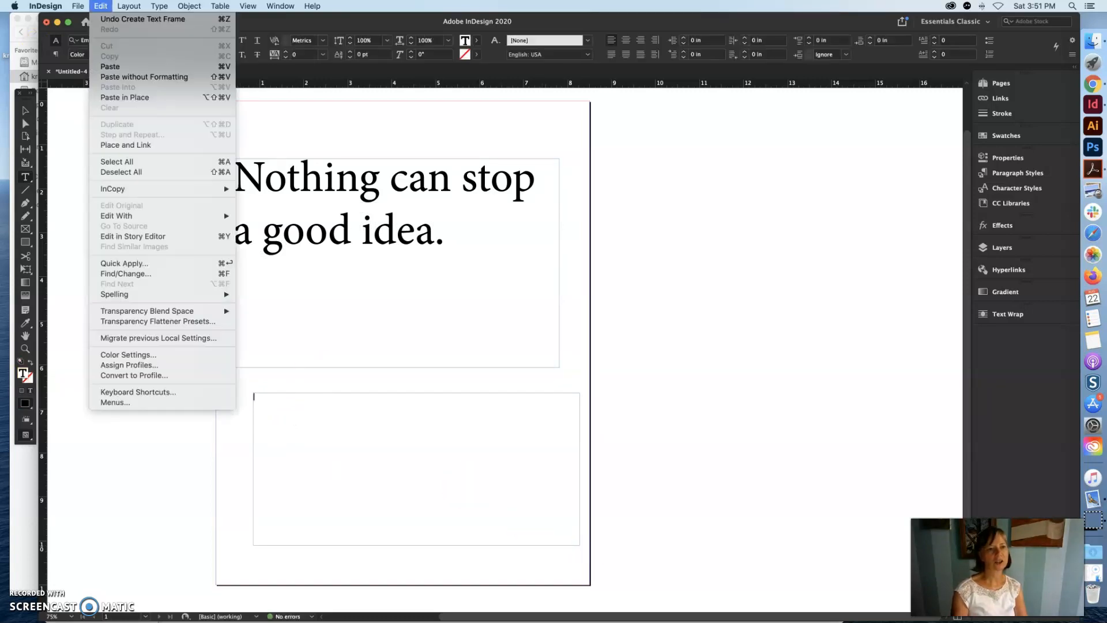
left_click(102, 67)
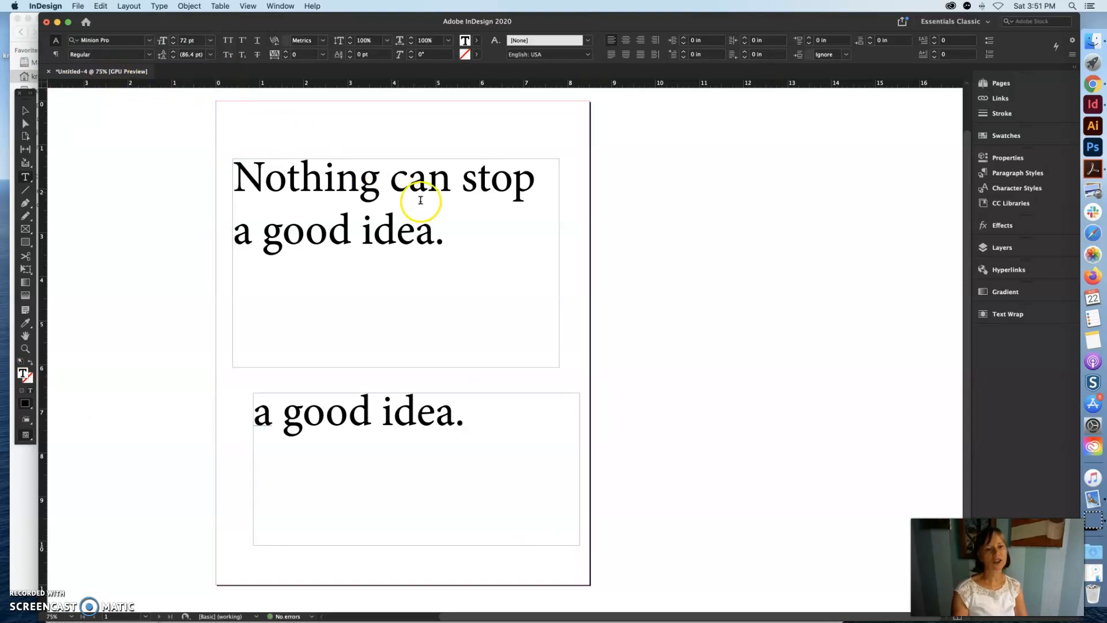
Undo the paste in the lower text frame and paste "a good idea." into it again
left_click(101, 6)
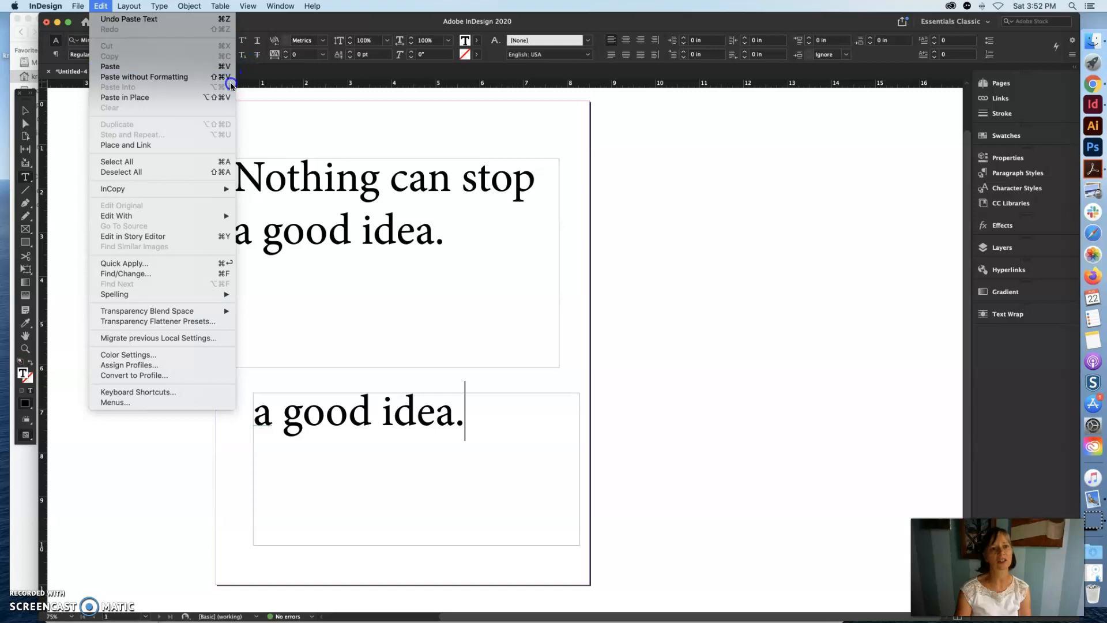
left_click(222, 7)
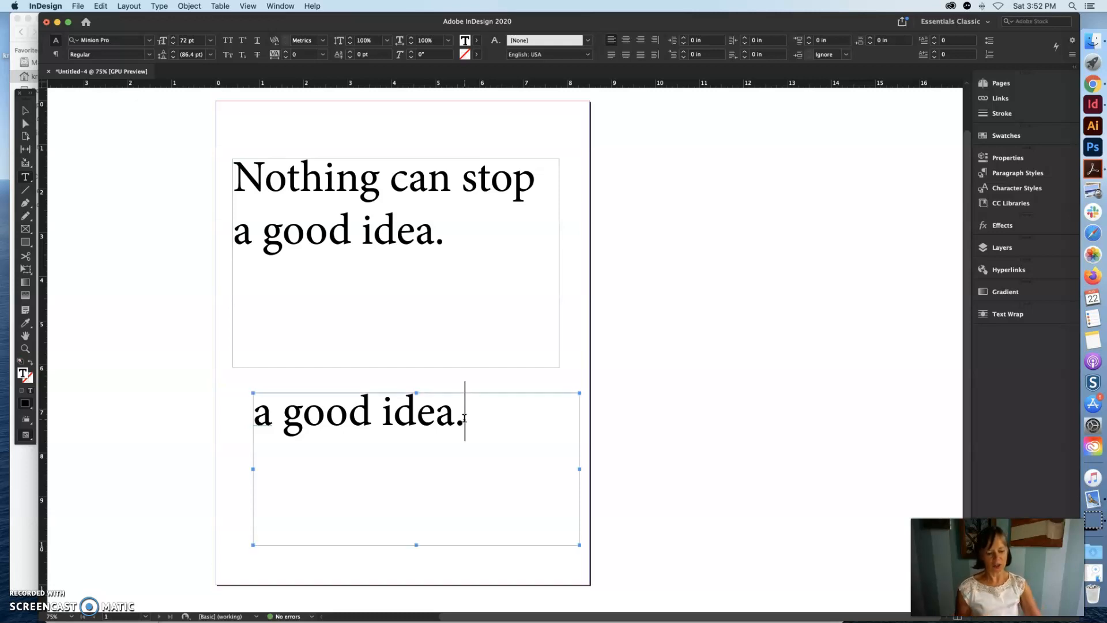
key("super+z")
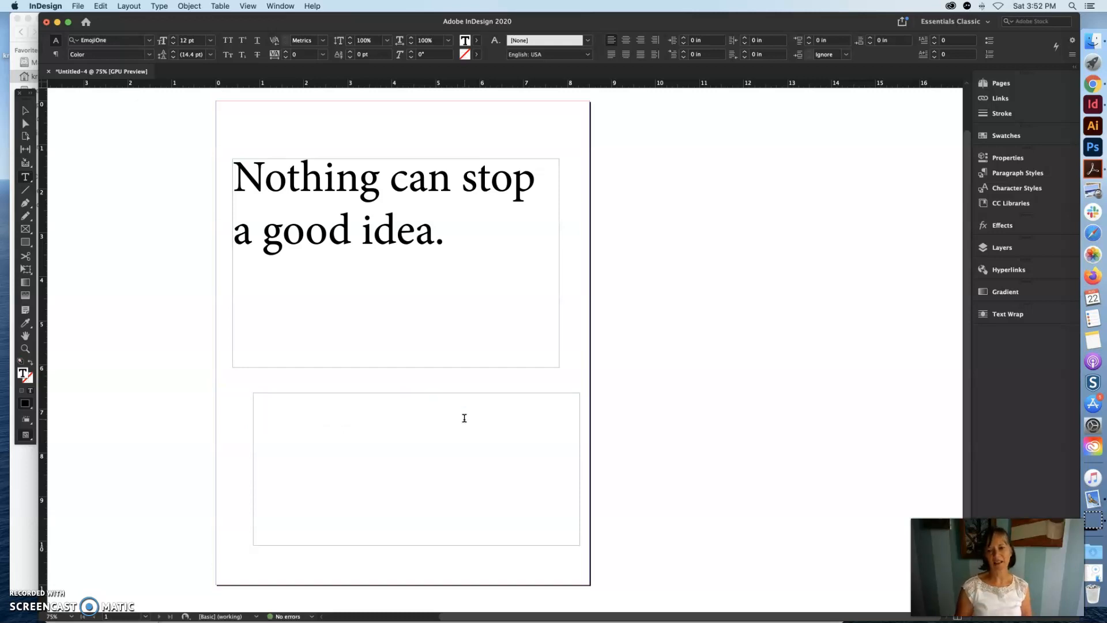
key("super+v")
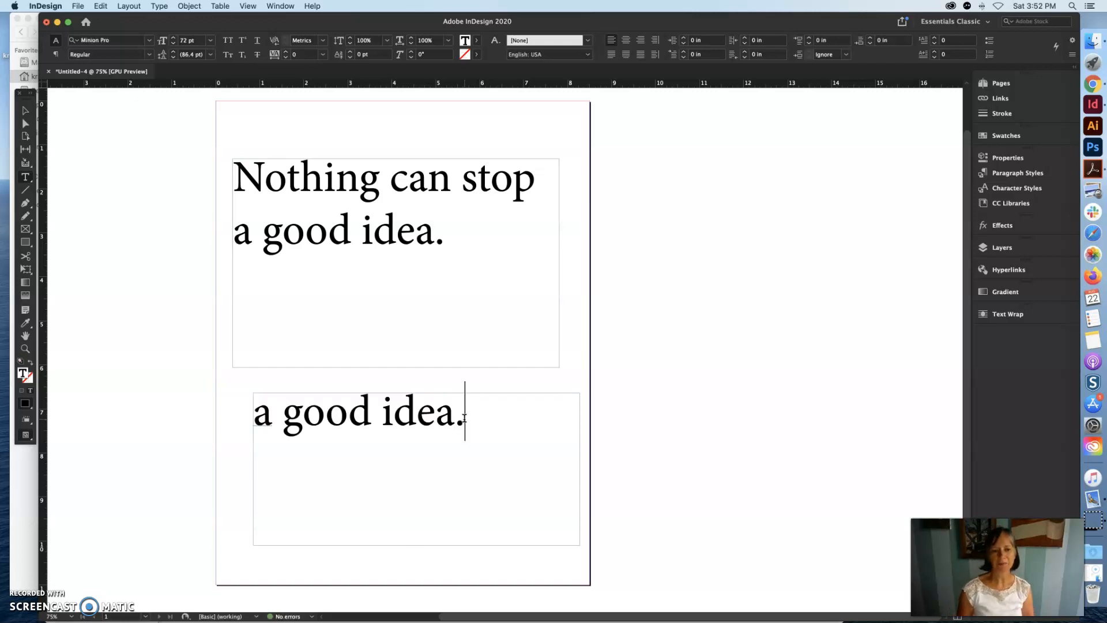
Undo both the pasted text and the creation of the lower text frame
left_click(101, 6)
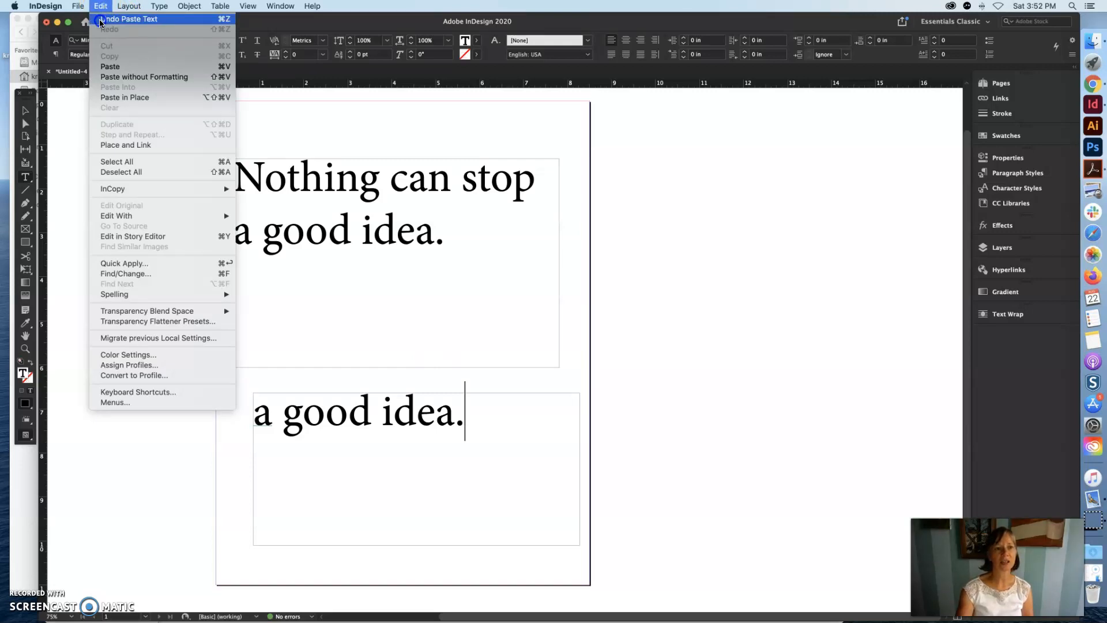
left_click(100, 19)
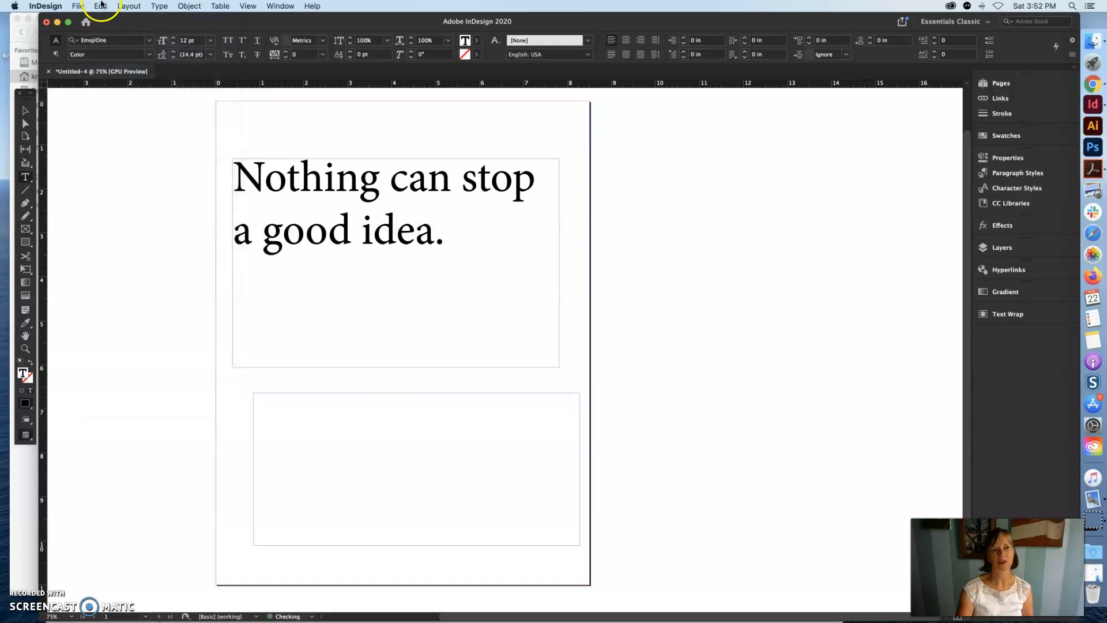
left_click(100, 6)
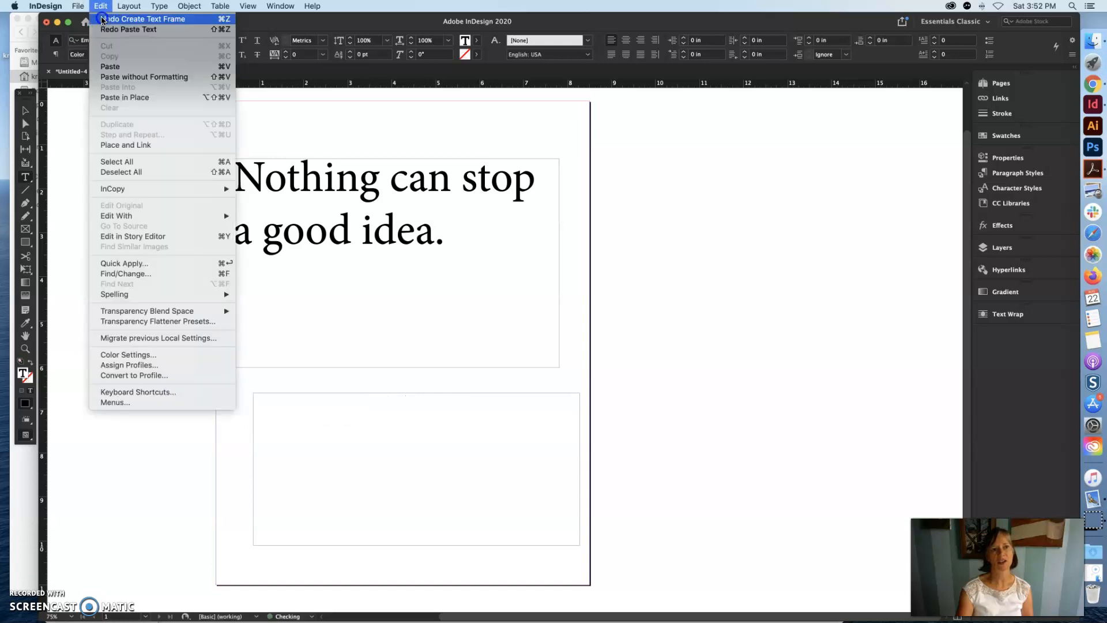
left_click(103, 19)
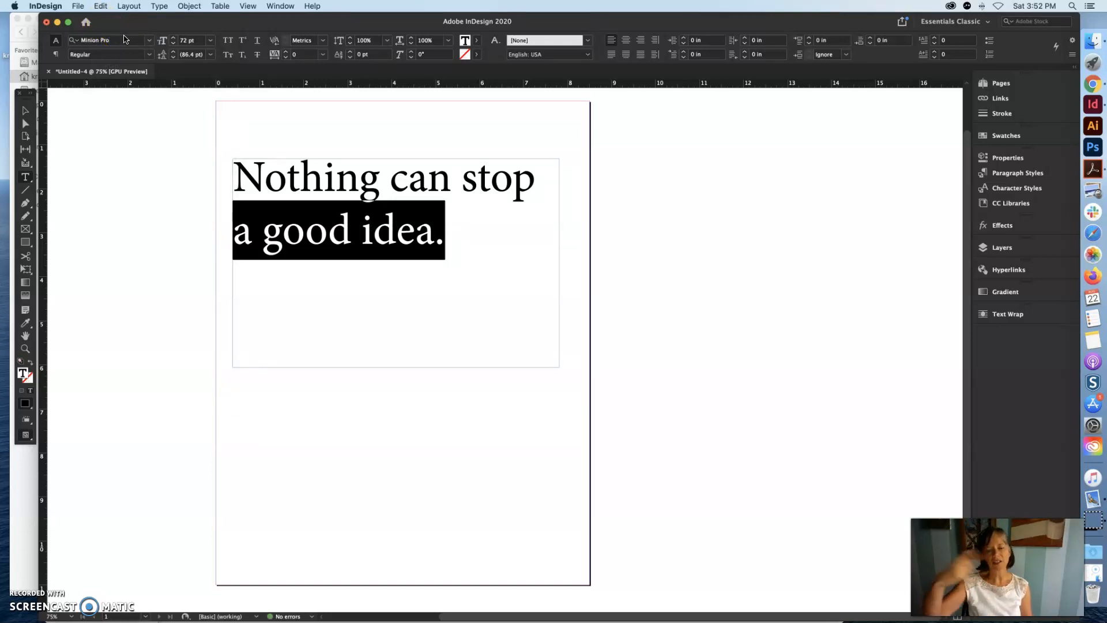
Cut "a good idea." from the first text frame and paste it into a new text frame drawn below
left_click(26, 110)
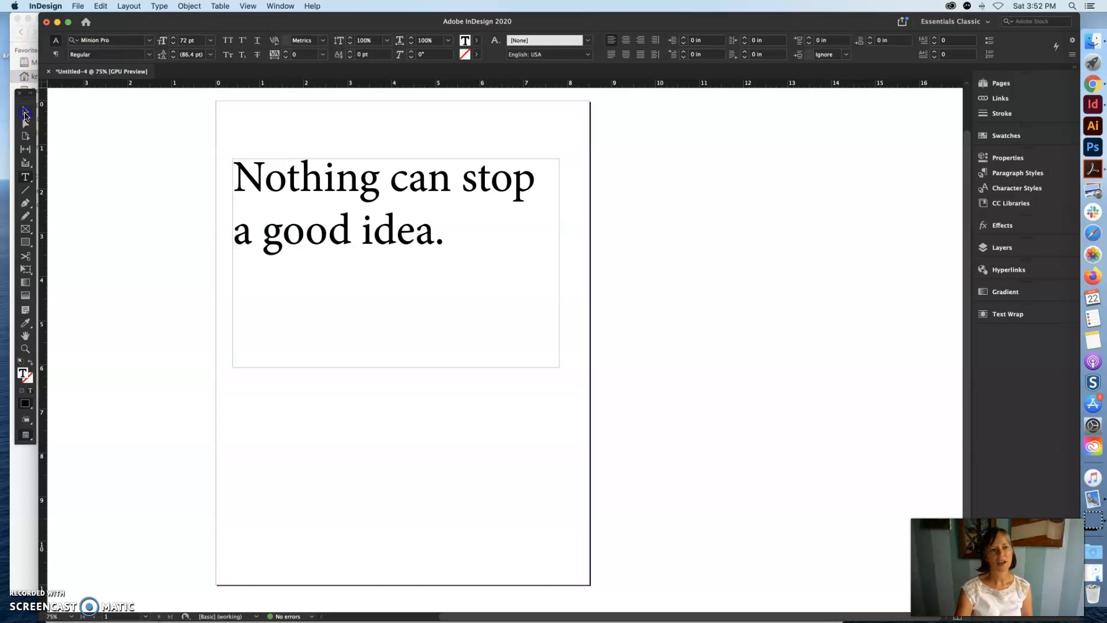
left_click(445, 239)
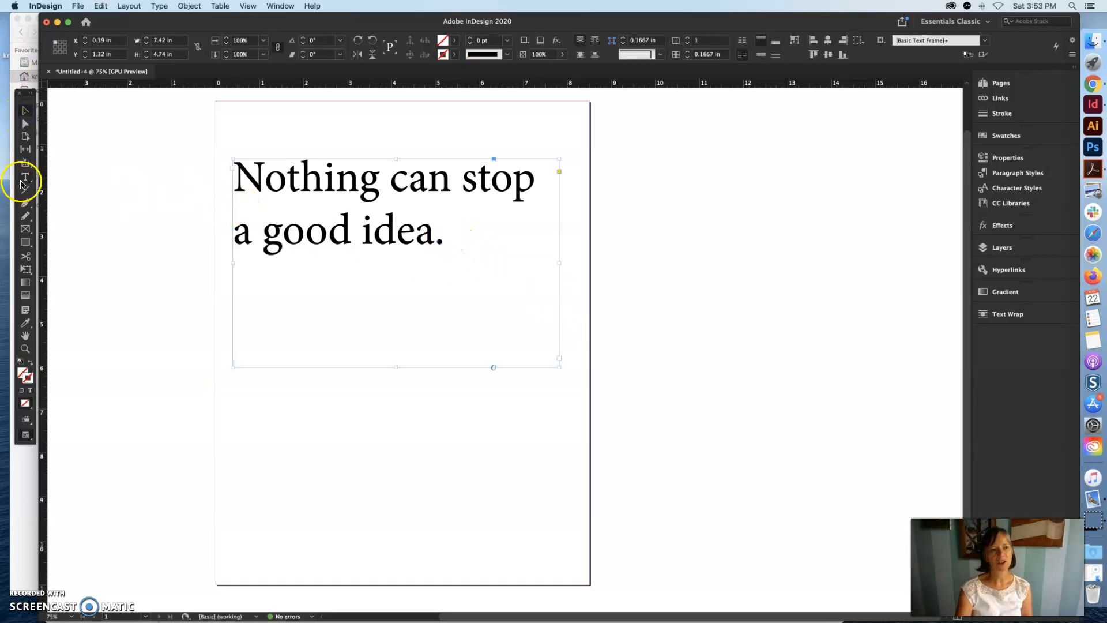
left_click(26, 177)
left_click(451, 238)
left_click_drag(452, 238, 228, 229)
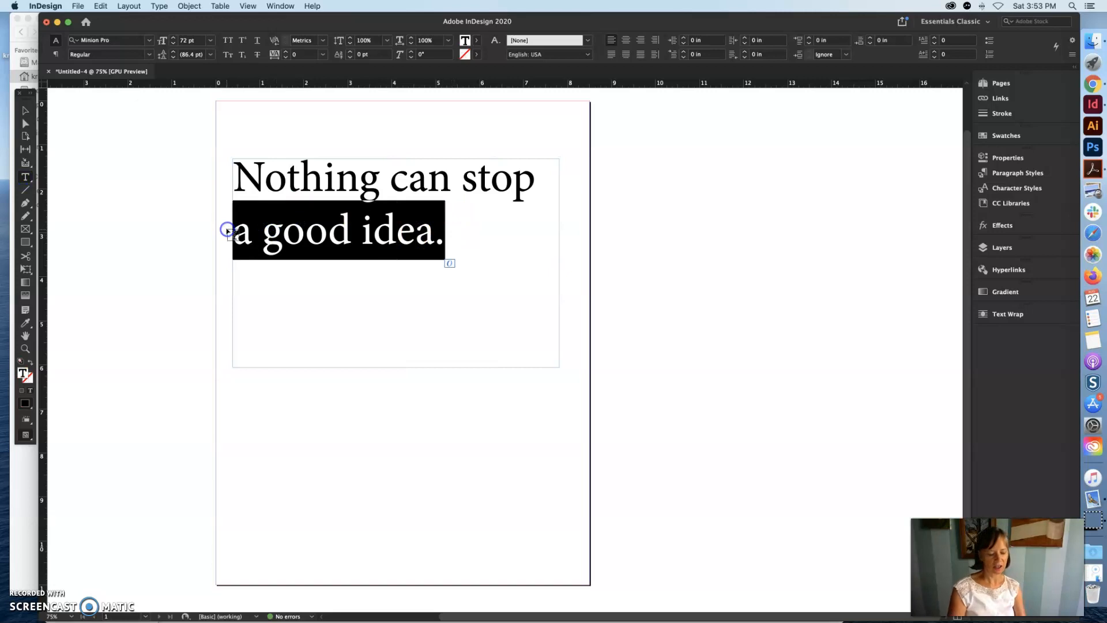
key("super+x")
left_click_drag(276, 400, 566, 504)
key("super+v")
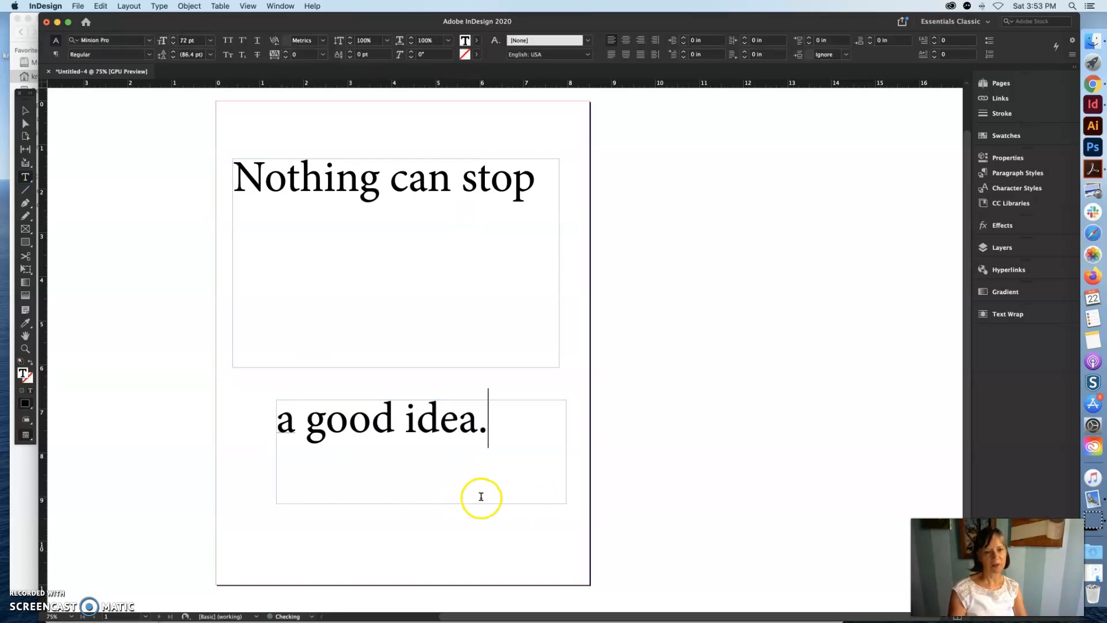
Replace the word "stop" in the first text frame with a version in capital letters
left_click_drag(540, 181, 463, 178)
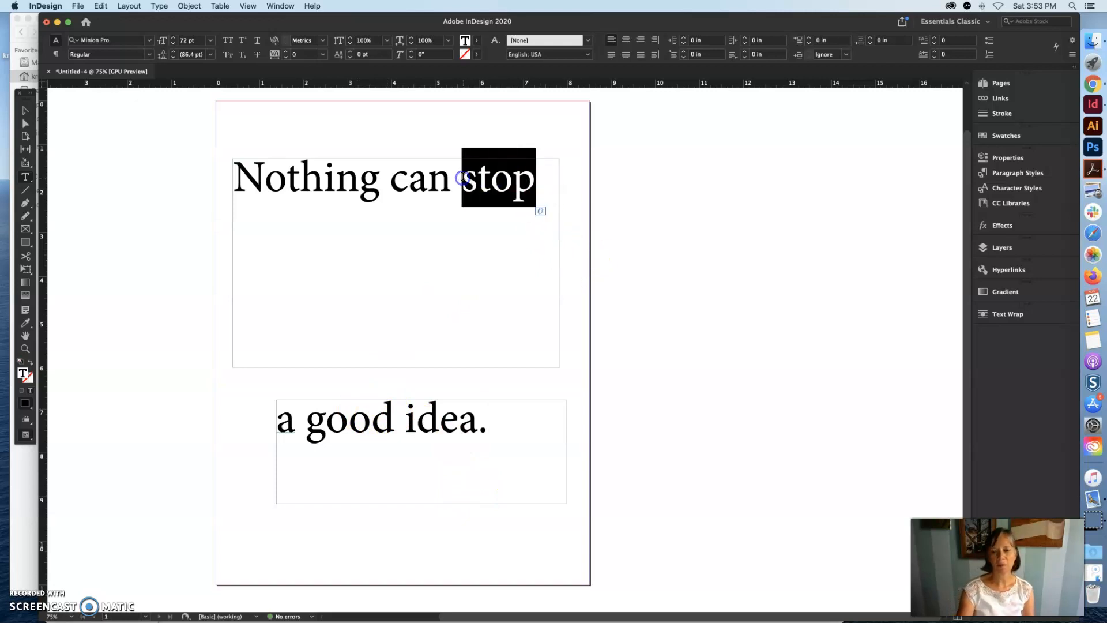
type("S")
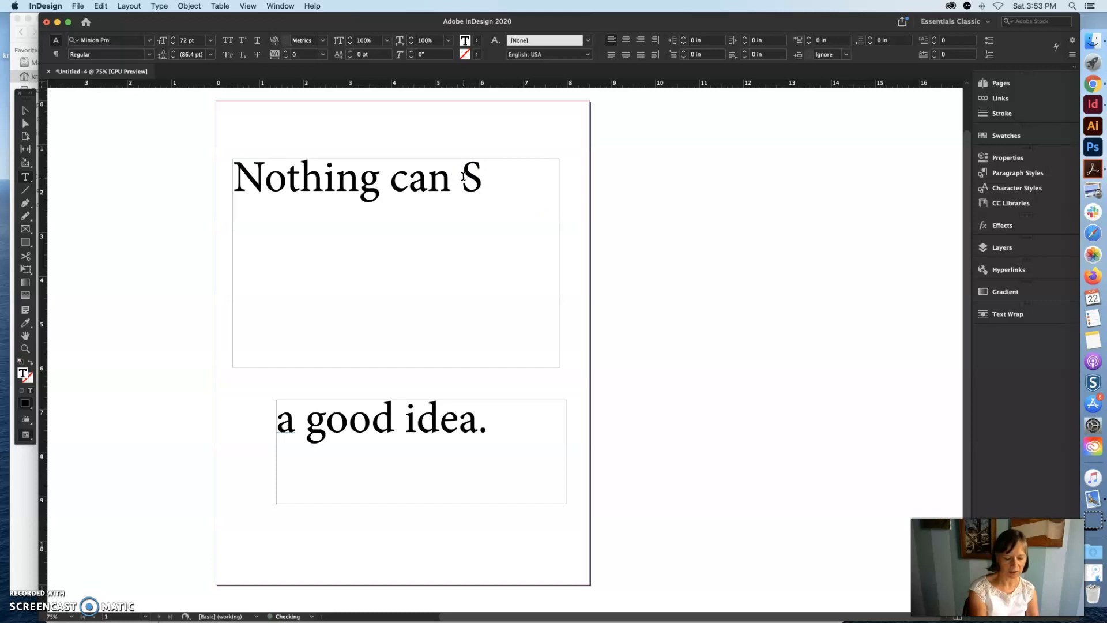
key("BackSpace")
type("R")
key("BackSpace")
type("TP")
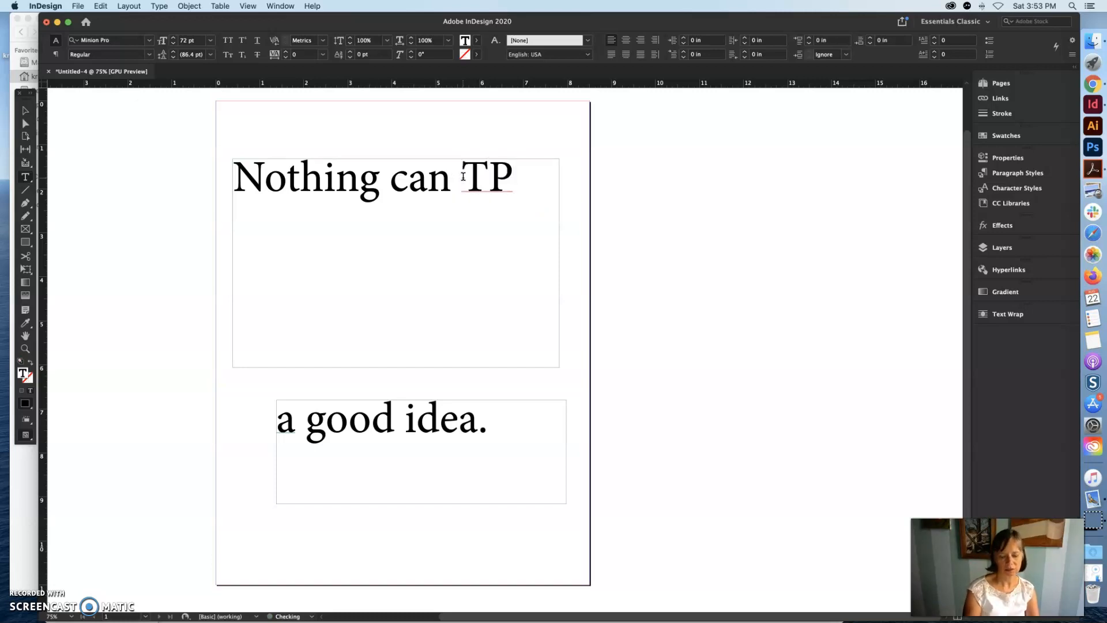
key("BackSpace")
key("BackSpace")
type("SYOP")
Correct the misspelled word "SYOP" in the first text frame to "STOP"
scroll(350, 242, "up", 1)
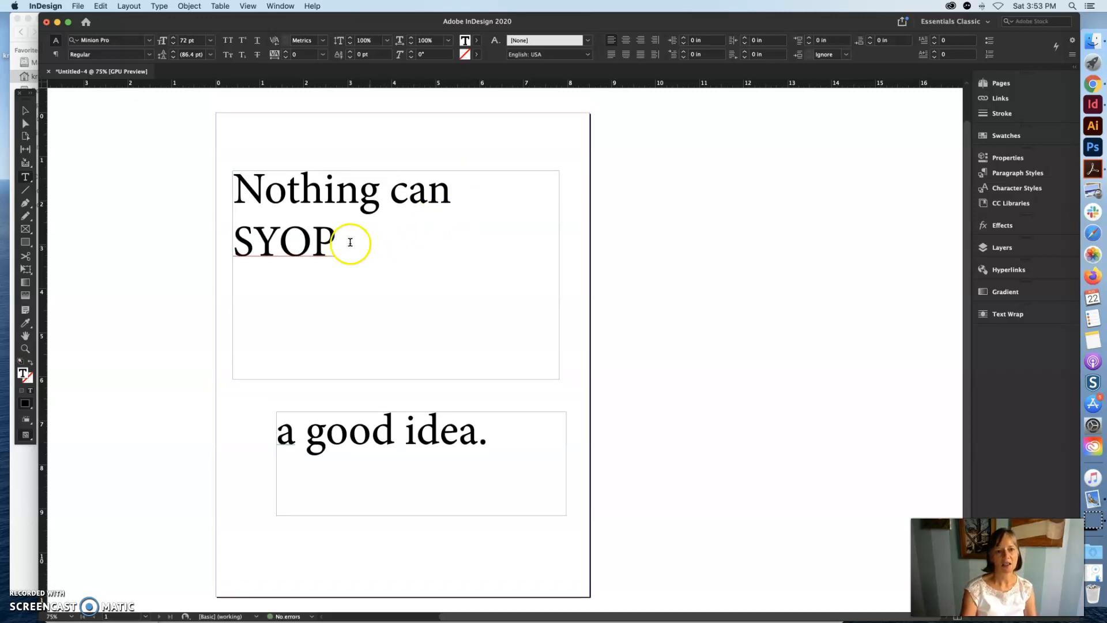
left_click_drag(275, 232, 268, 231)
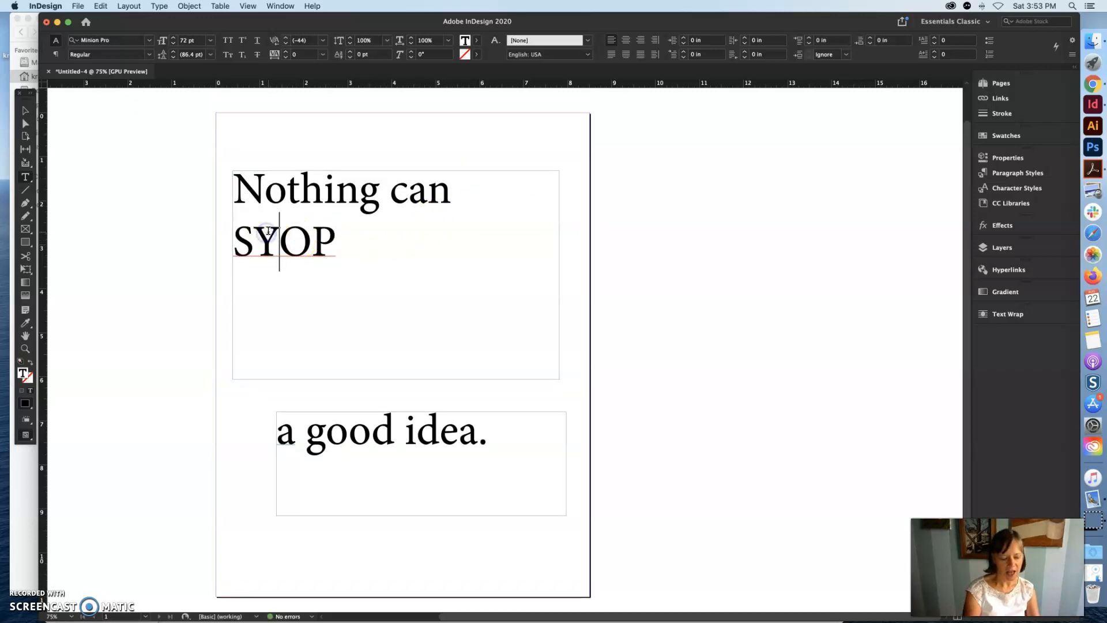
type("T")
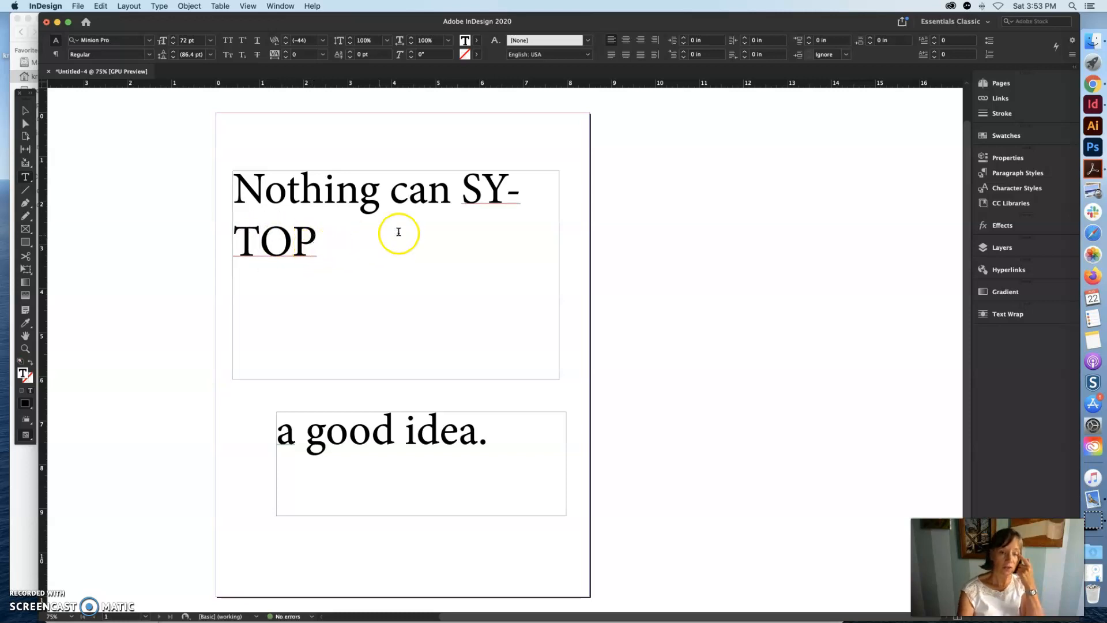
left_click_drag(503, 191, 497, 192)
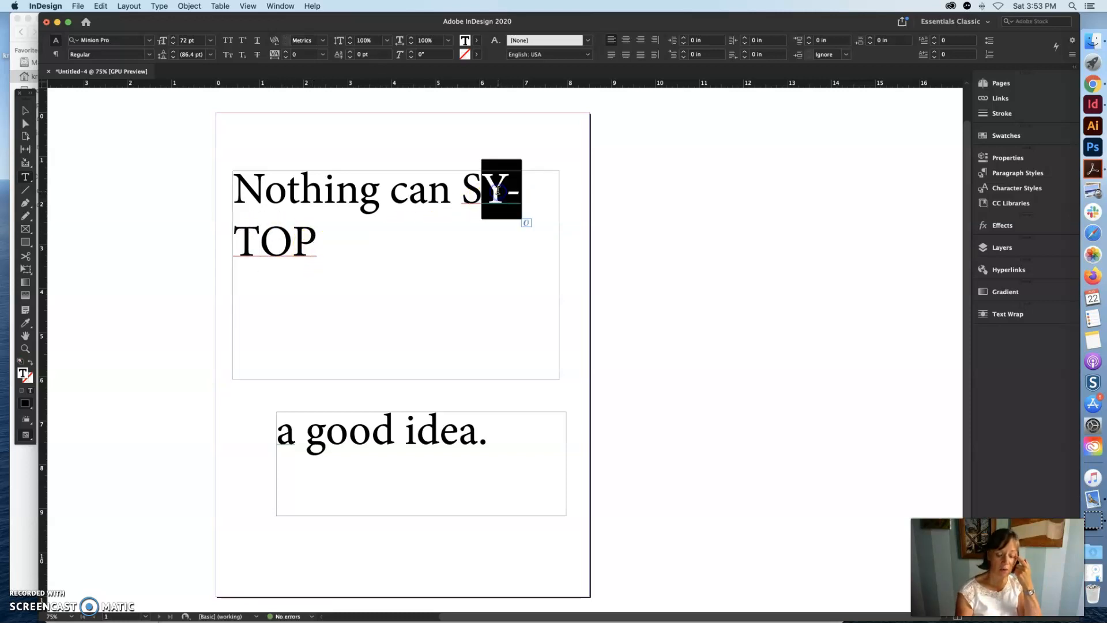
key("BackSpace")
Cut "STOP" from the first text frame and paste it into a new frame about 4.58 by 1.62 in drawn at the page's upper right
left_click_drag(344, 237, 210, 239)
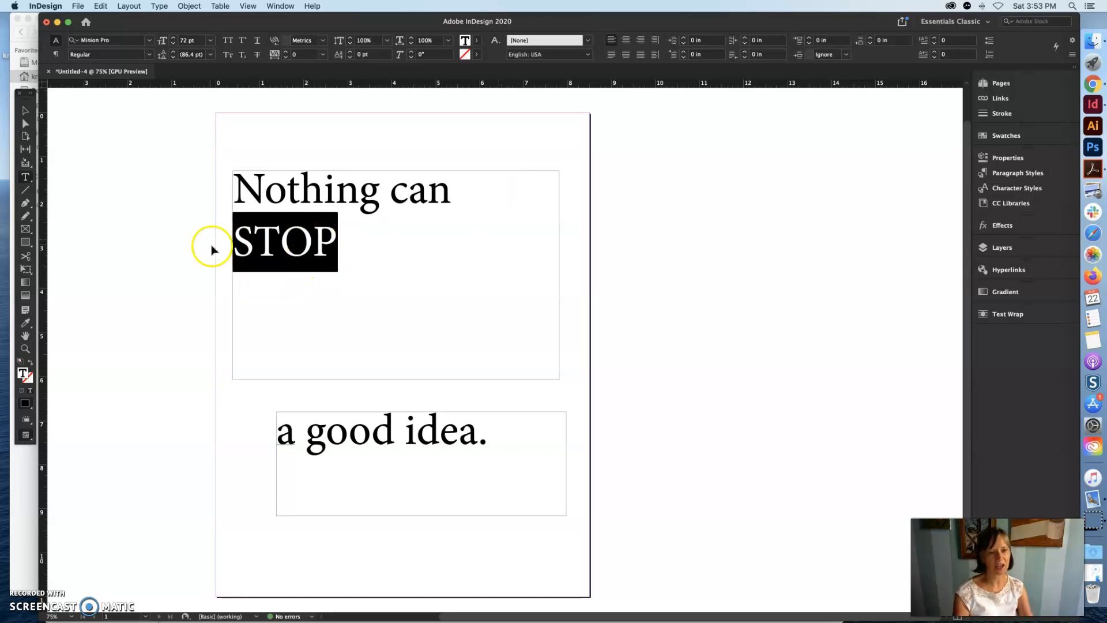
key("super+x")
left_click_drag(390, 120, 590, 191)
key("super+v")
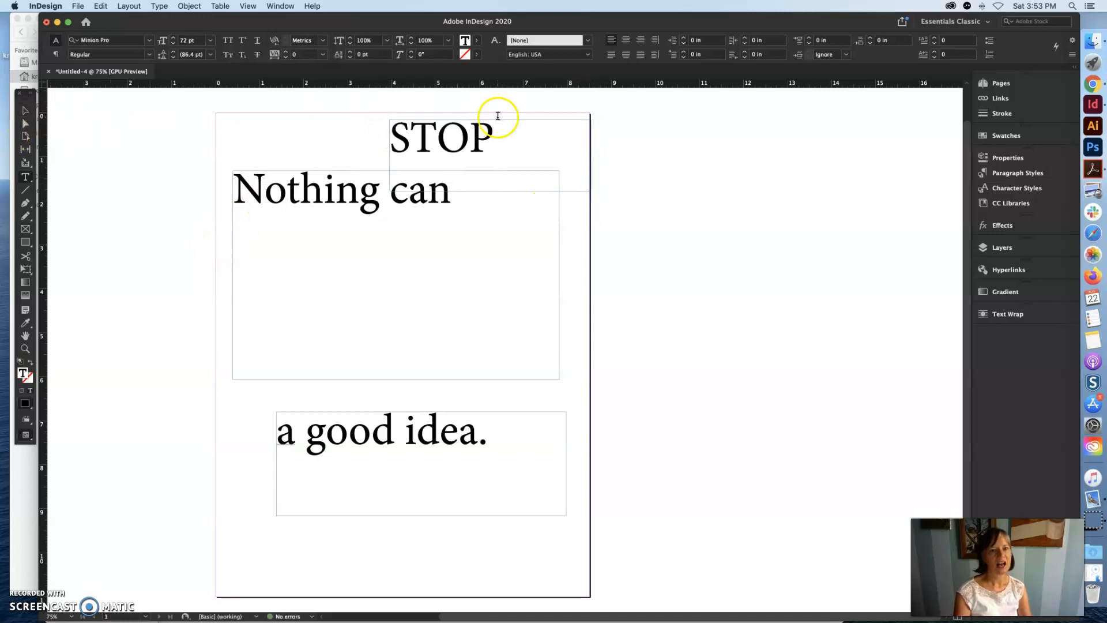
Browse the font list for the word "STOP" and set its font to Avenir
left_click_drag(494, 136, 398, 130)
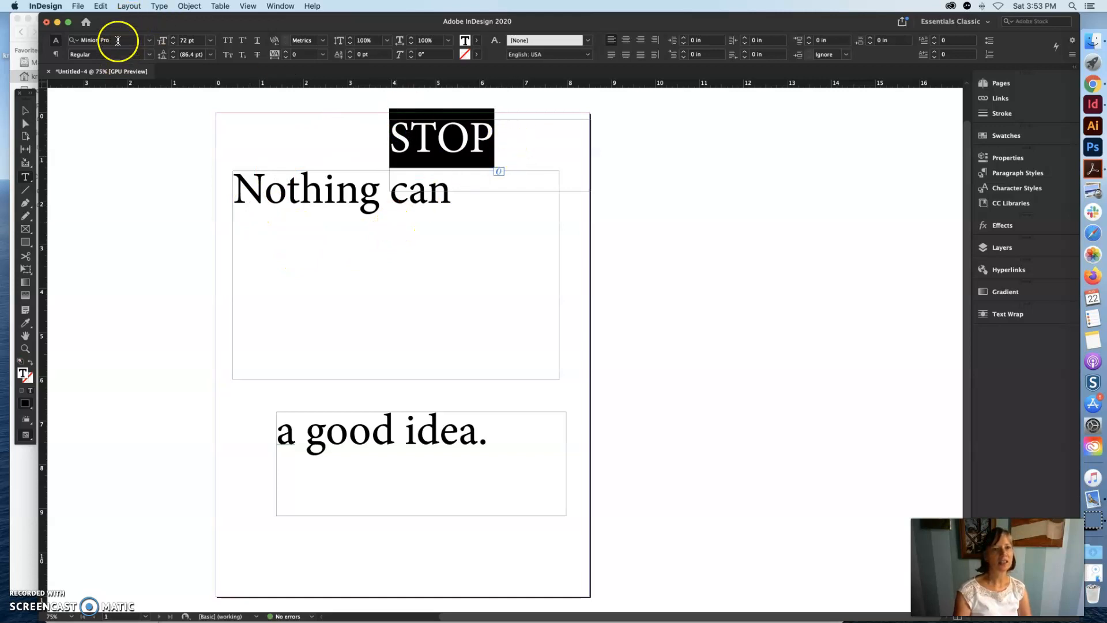
left_click(481, 120)
left_click_drag(482, 119, 267, 81)
left_click(149, 41)
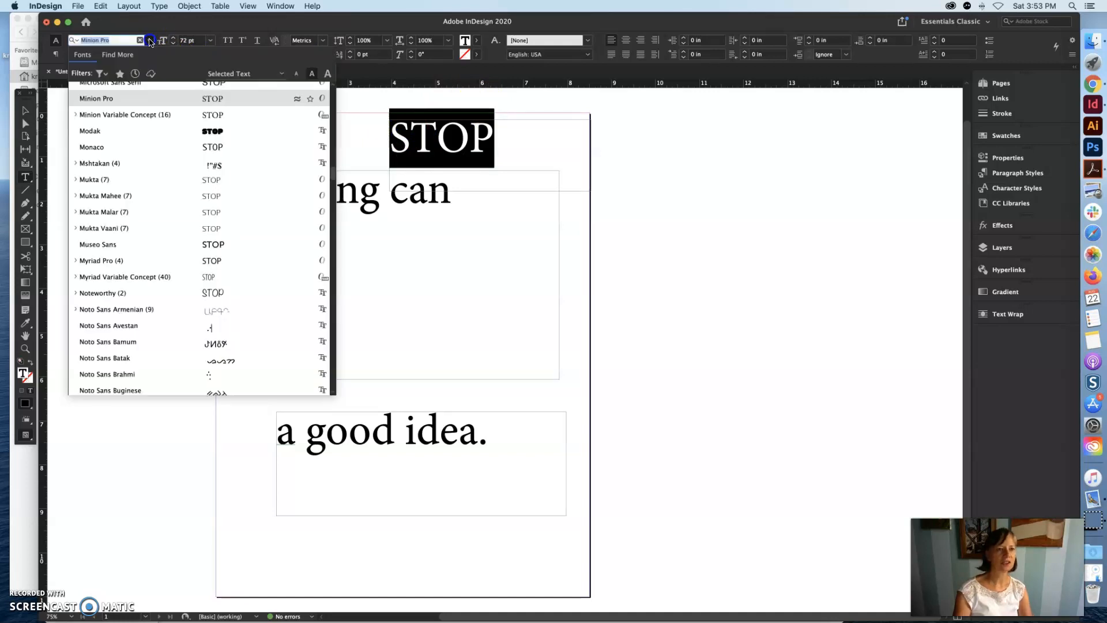
scroll(216, 101, "down", 3)
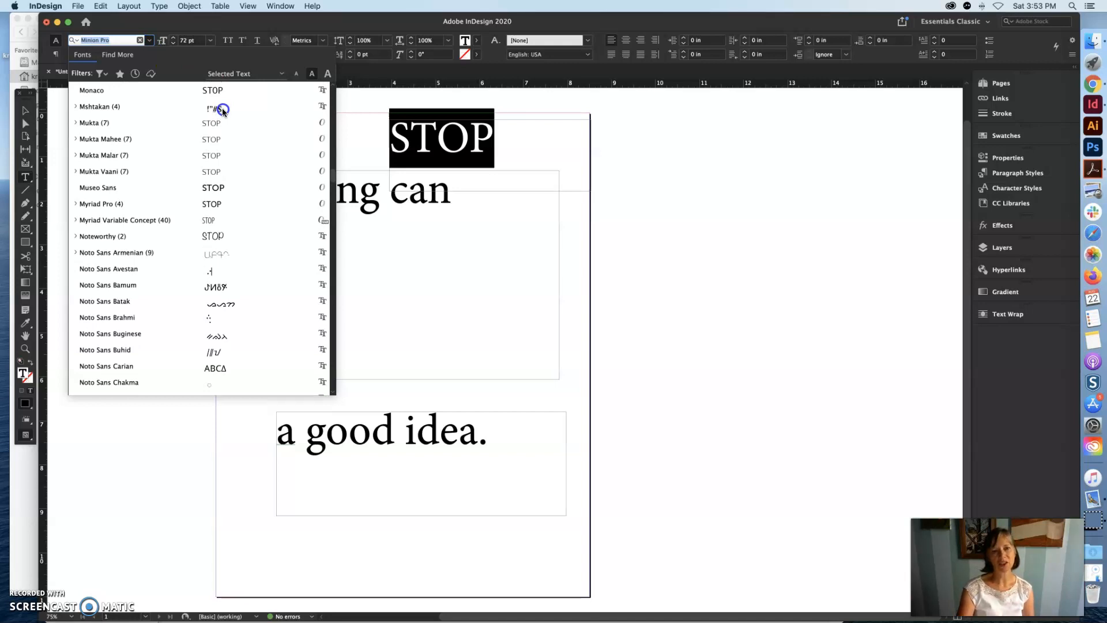
scroll(230, 93, "down", 1)
scroll(229, 173, "up", 8)
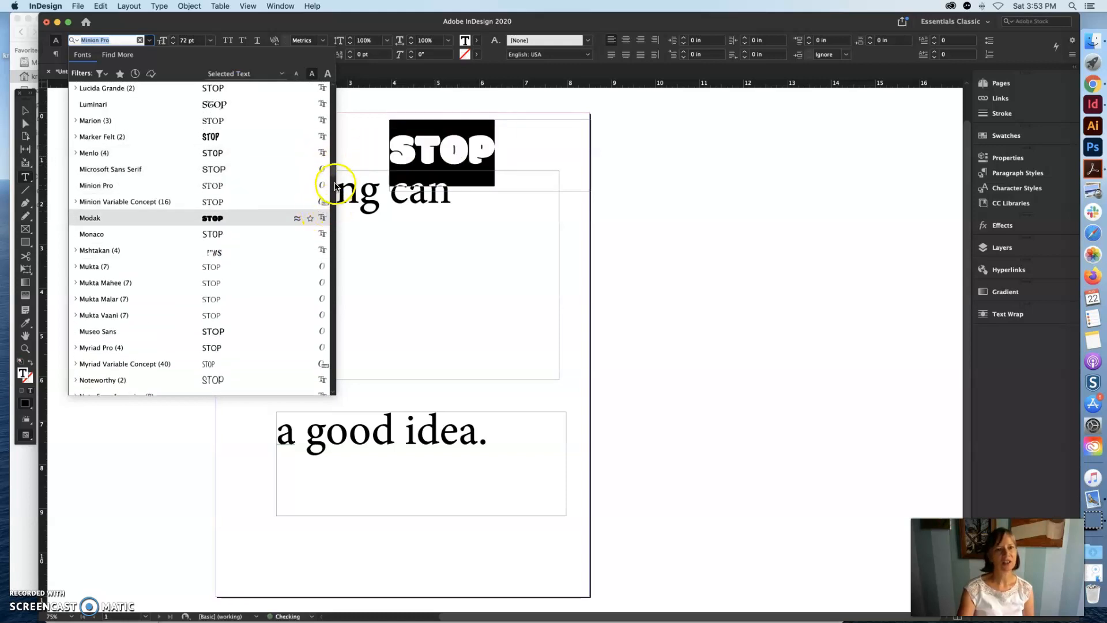
left_click_drag(333, 174, 333, 110)
left_click(109, 188)
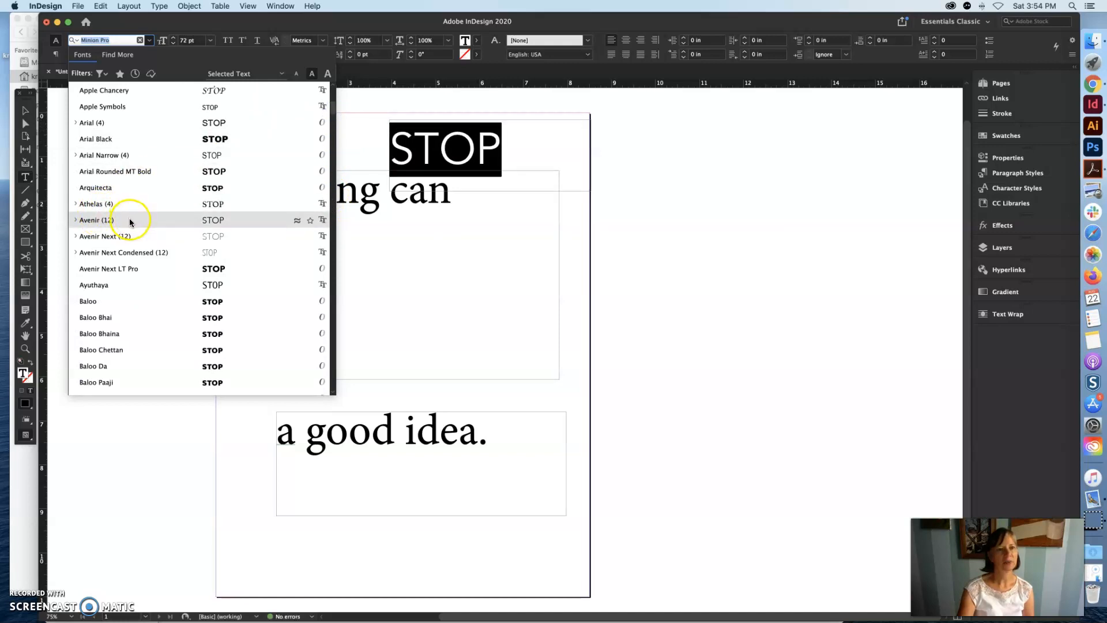
left_click(97, 221)
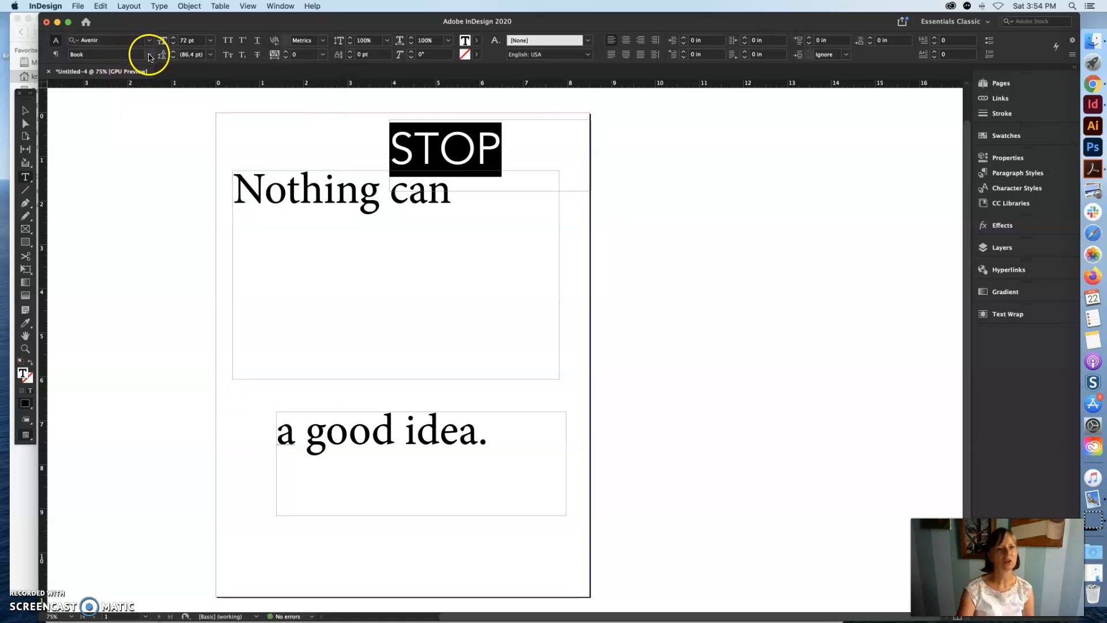
Compare the Black and Heavy styles of Avenir on "STOP" and set the style to Black
left_click(149, 55)
left_click(113, 160)
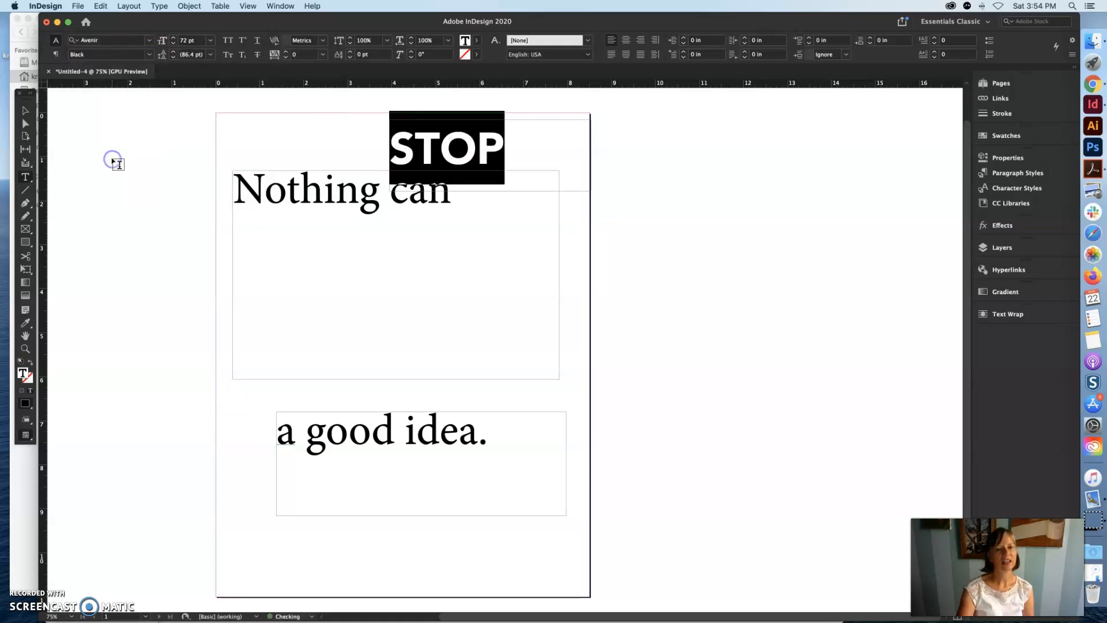
left_click(149, 55)
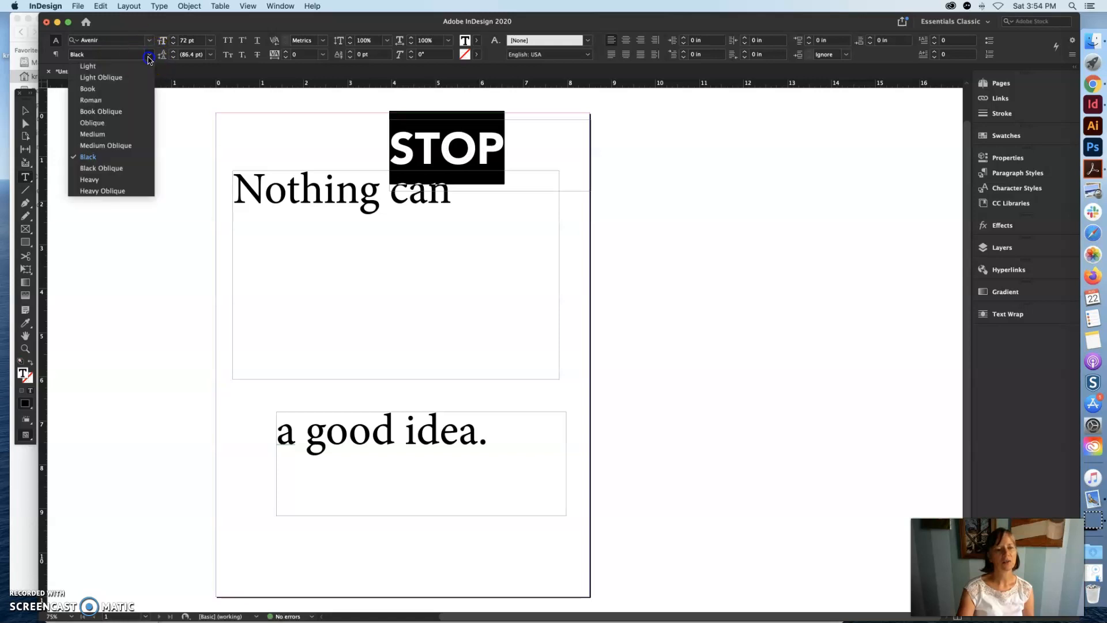
left_click(117, 183)
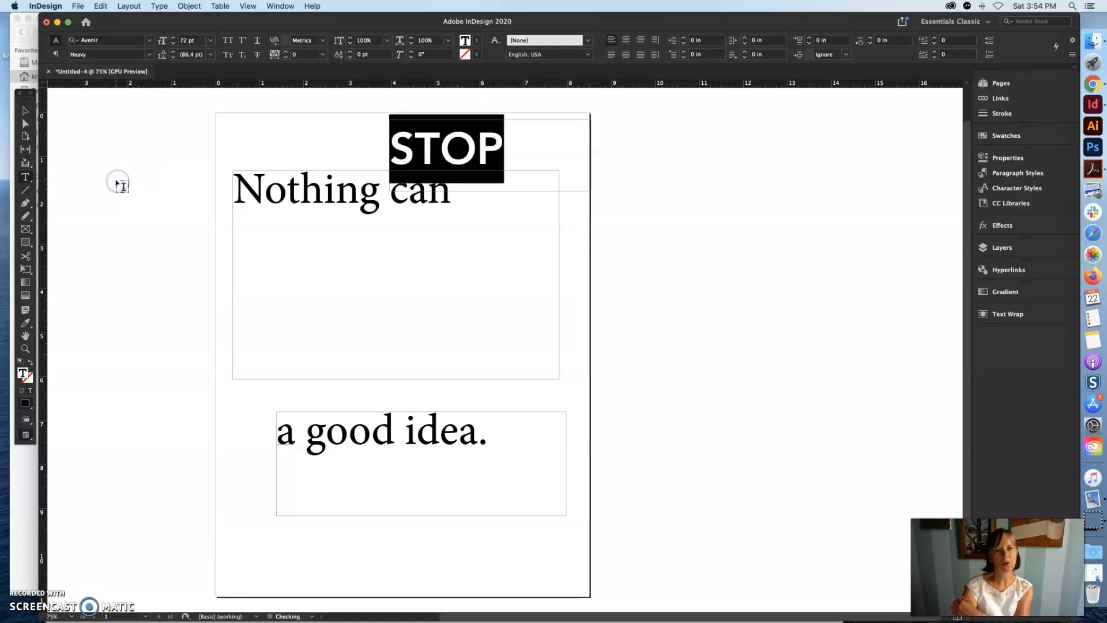
left_click(148, 57)
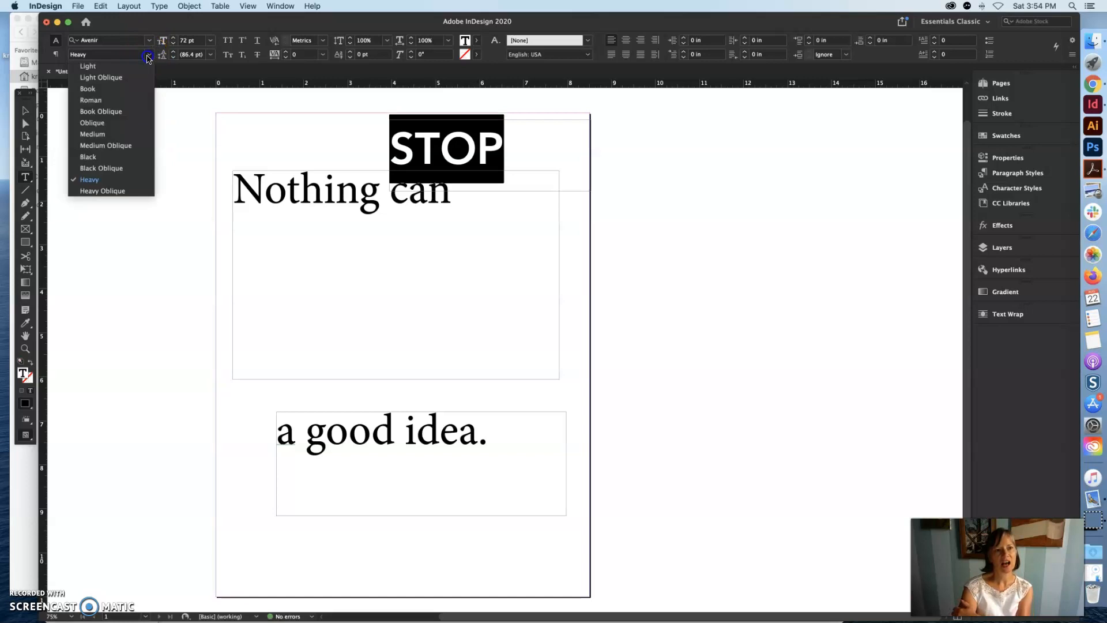
left_click(133, 162)
Move the "STOP" frame to about X 5.99 in, Y 3 in and shrink it to about 2.94 by 1.28 in
left_click(26, 110)
left_click(385, 128)
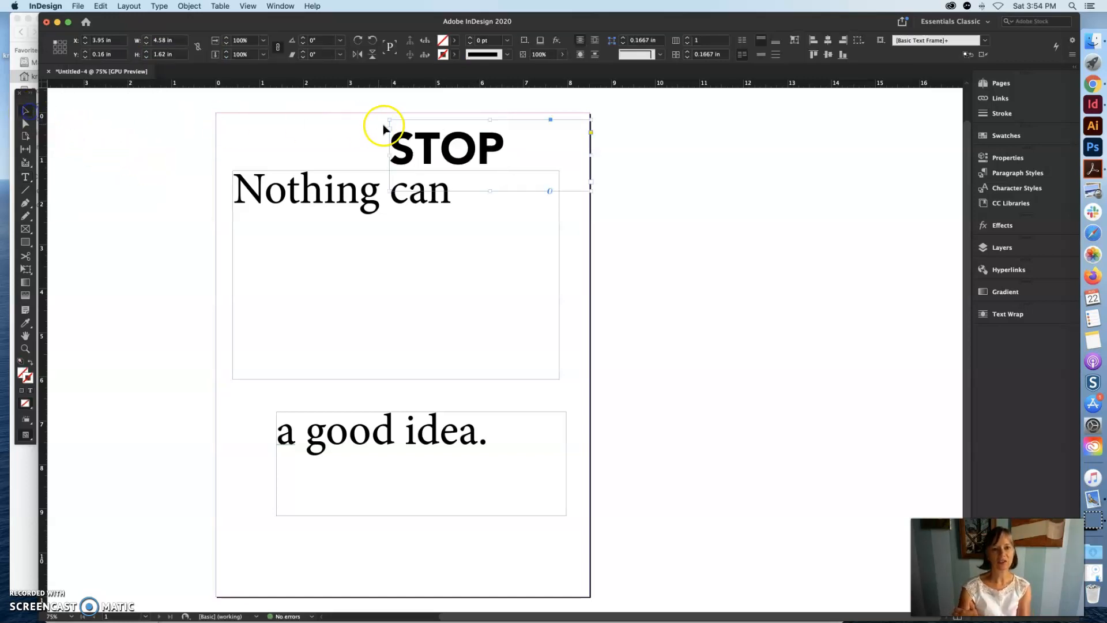
left_click_drag(428, 147, 517, 273)
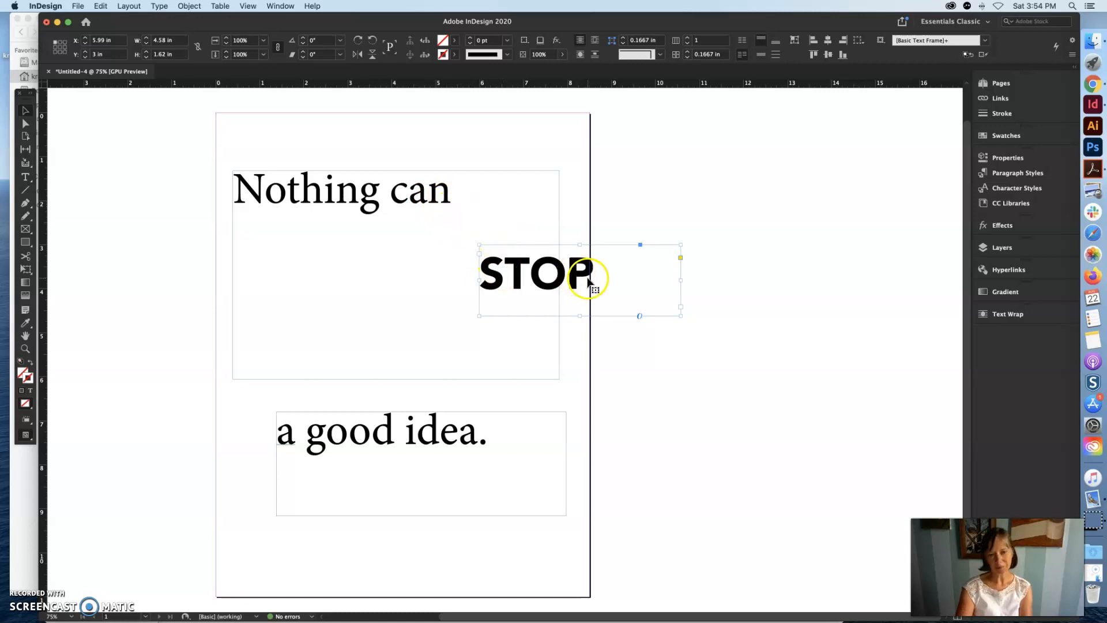
left_click_drag(680, 320, 610, 301)
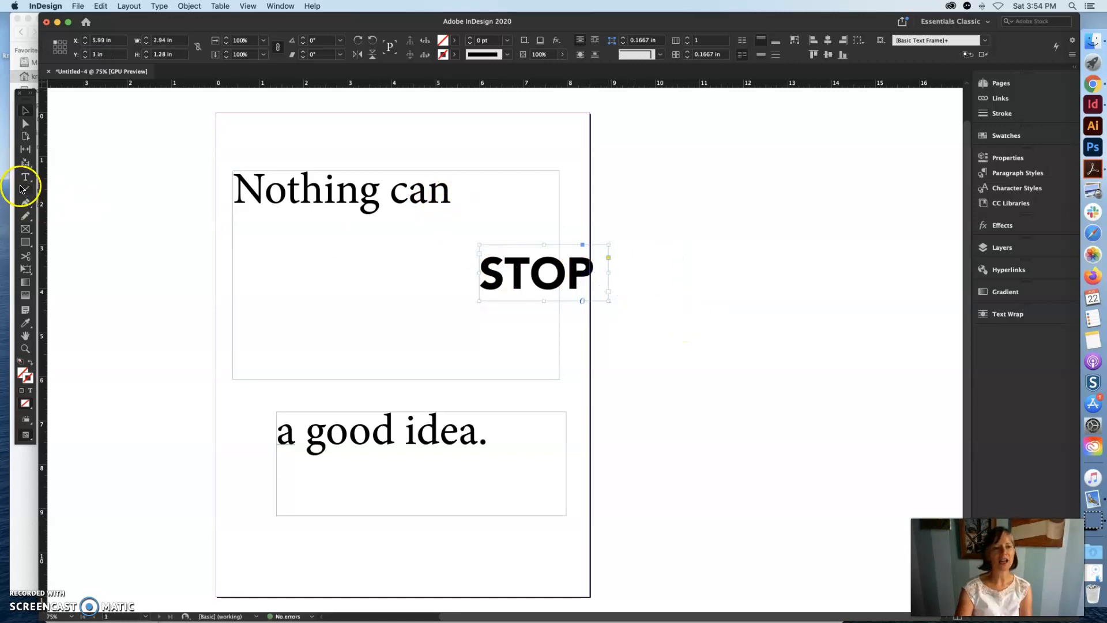
Try font sizes of 74 pt and 24 pt on the word "STOP" and return it to 72 pt
left_click(26, 177)
left_click_drag(595, 262, 452, 264)
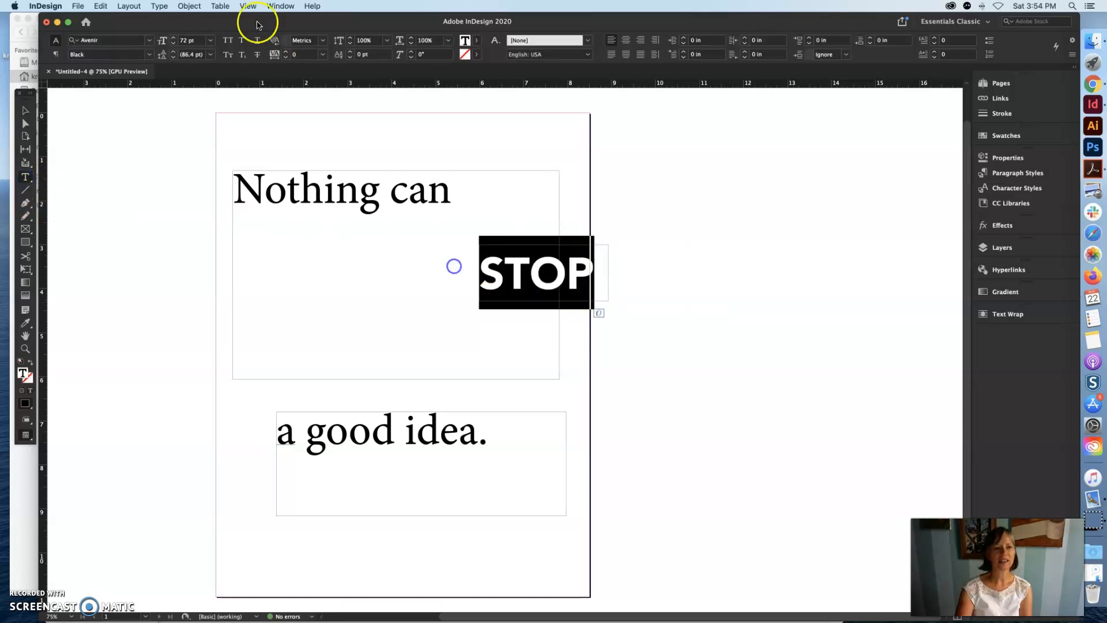
left_click(174, 39)
left_click(175, 39)
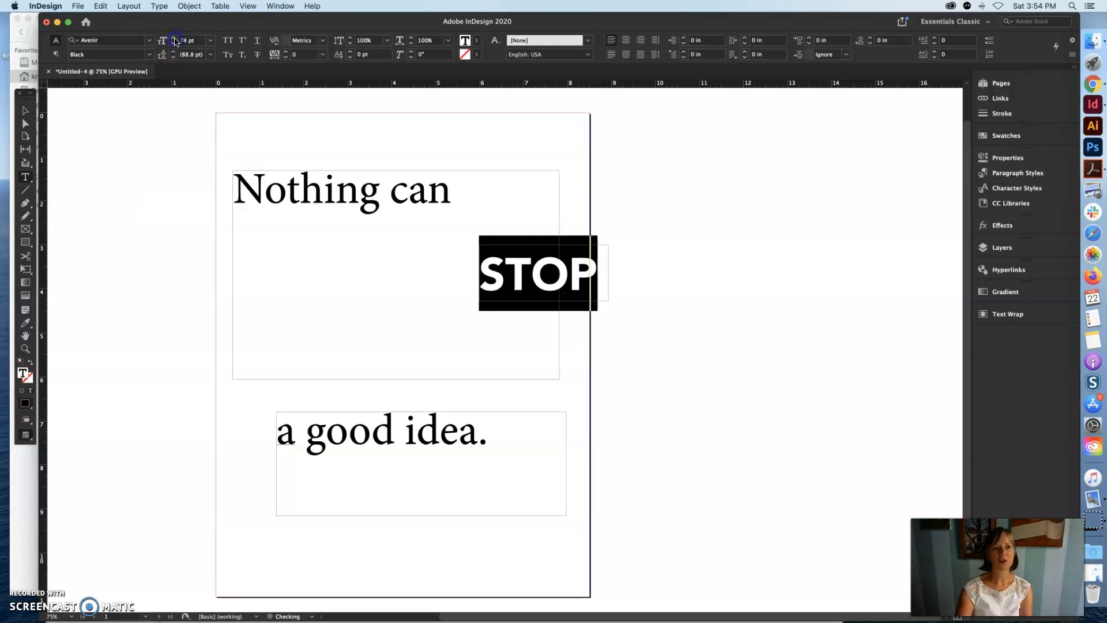
left_click(211, 41)
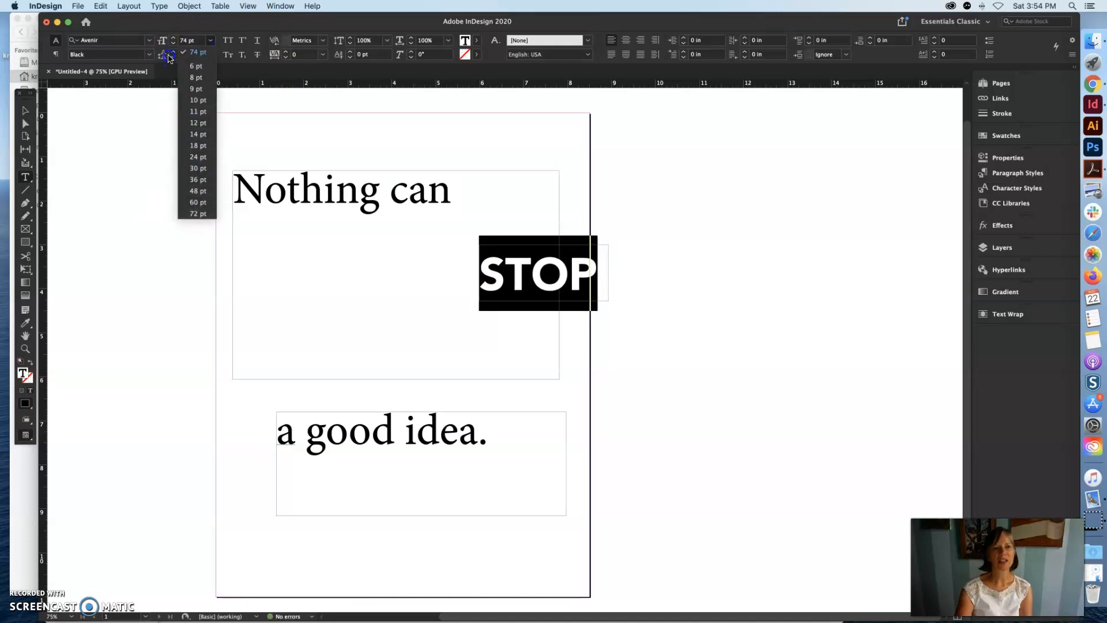
left_click(203, 157)
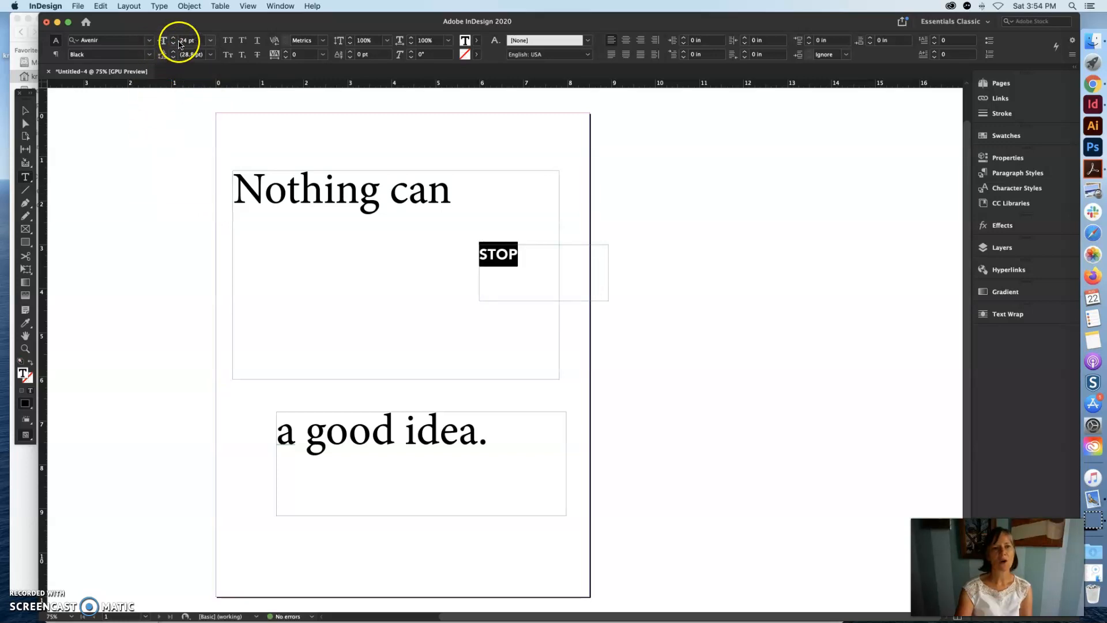
left_click(208, 43)
left_click(196, 213)
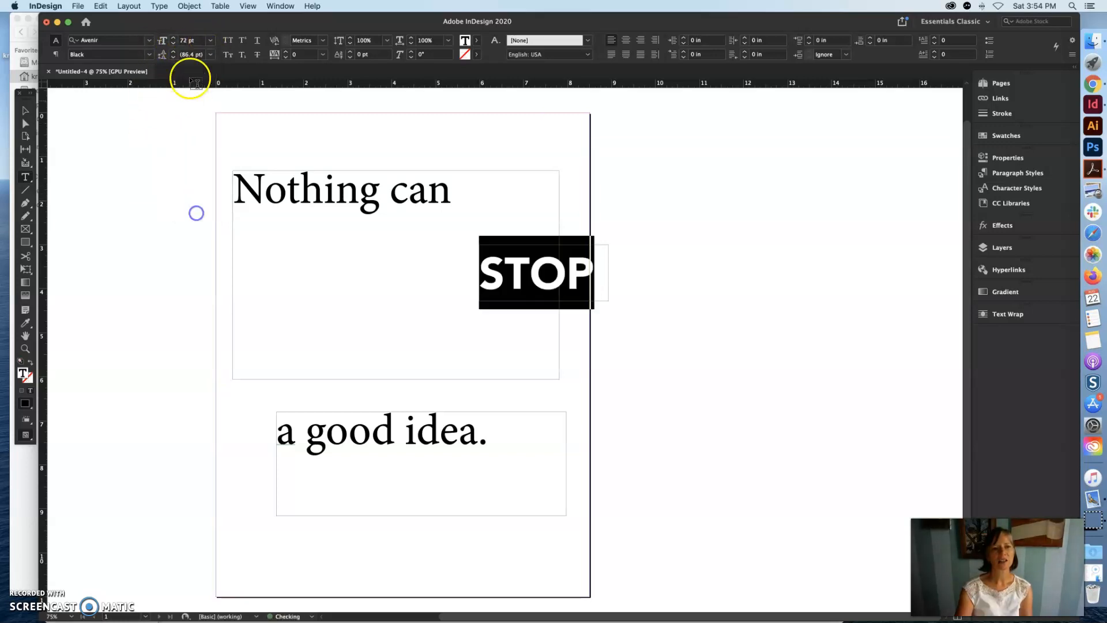
Increase the font size of "STOP" in small increments to 76 pt
left_click(173, 38)
left_click(173, 38)
left_click(173, 38)
left_click(173, 38)
left_click(173, 43)
left_click(173, 43)
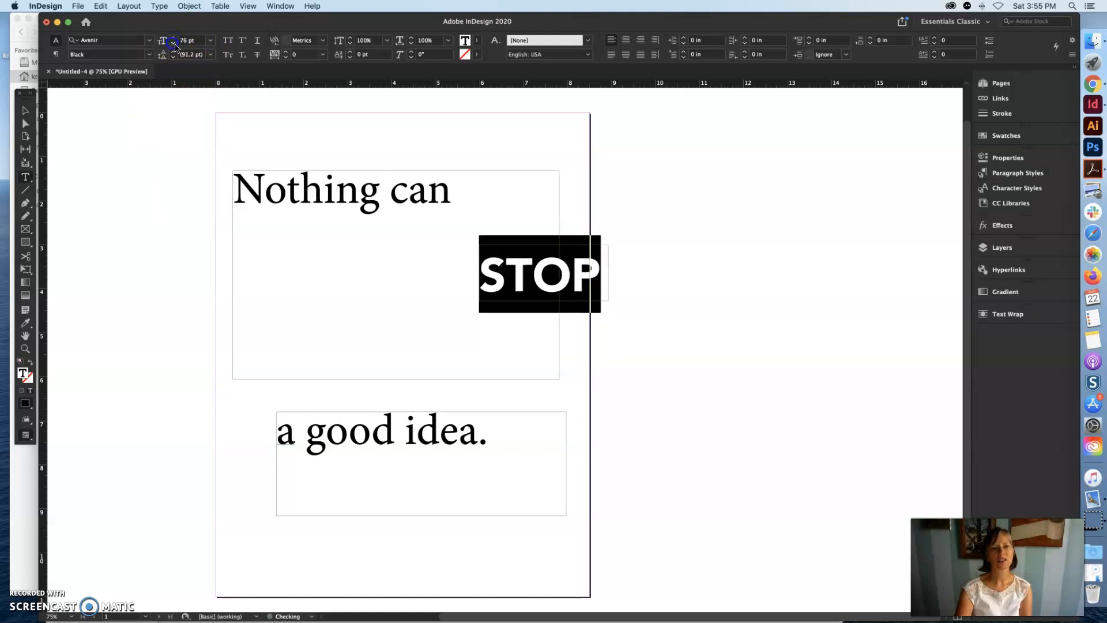
Scale the "STOP" frame together with its text proportionally from the center to about 8.56 by 3.72 in
left_click(26, 109)
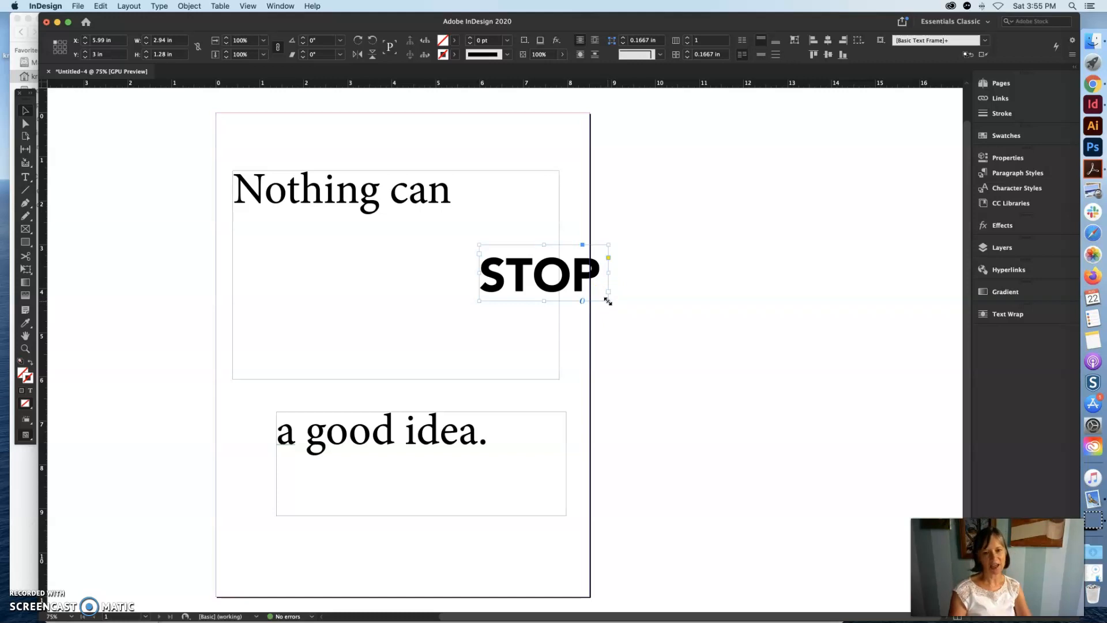
left_click(607, 301)
left_click_drag(608, 301, 659, 327)
left_click_drag(688, 342, 715, 355)
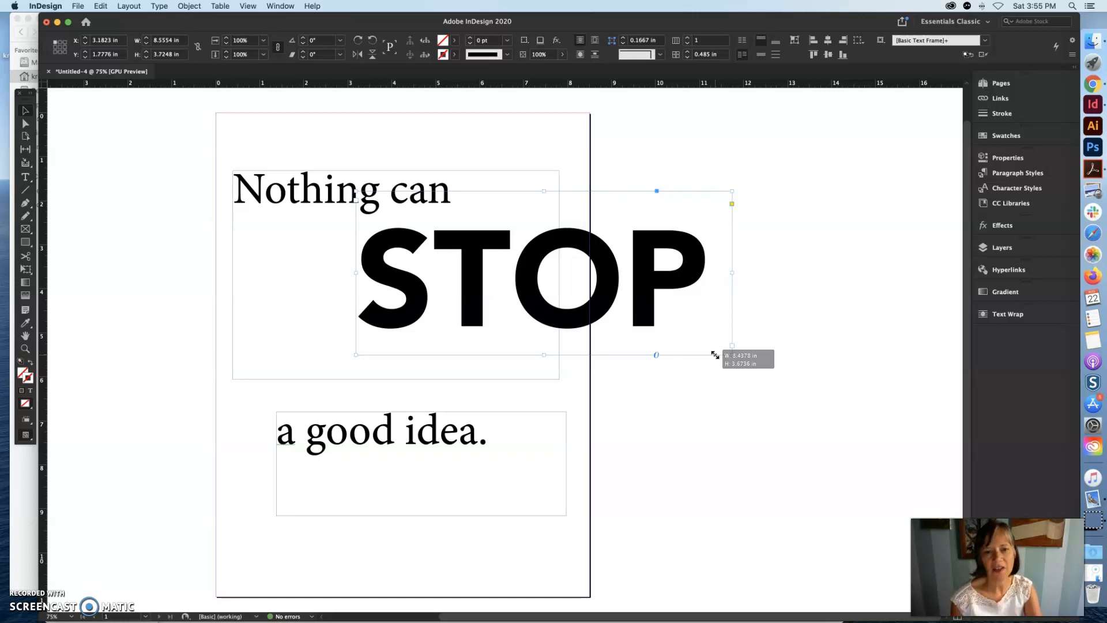
Tighten the tracking of the whole word "STOP" to -20
left_click(26, 177)
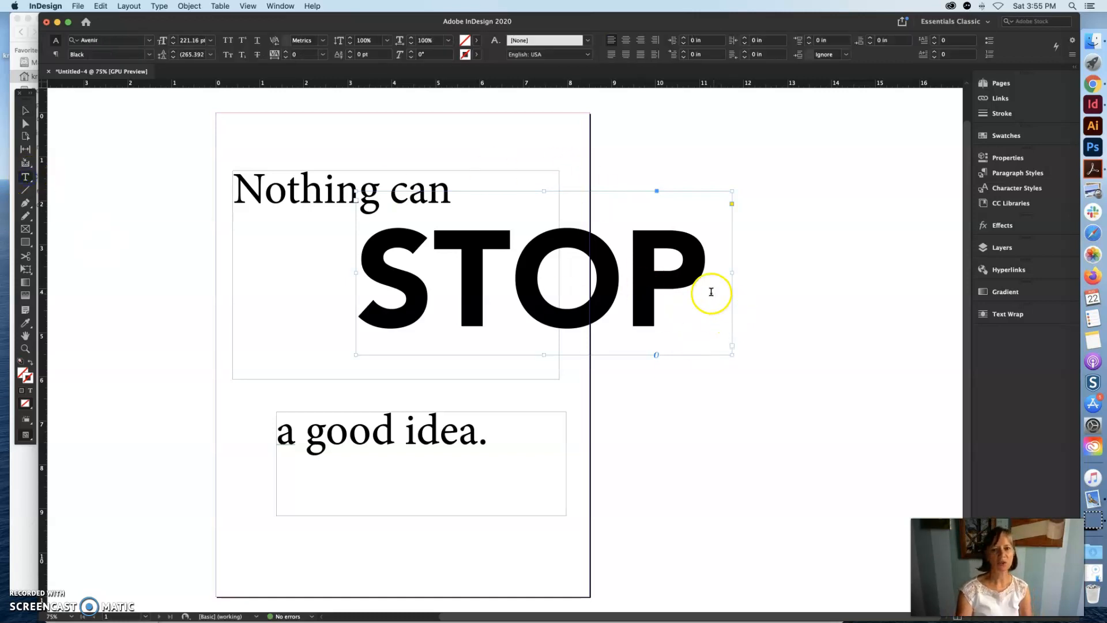
left_click_drag(706, 277, 386, 274)
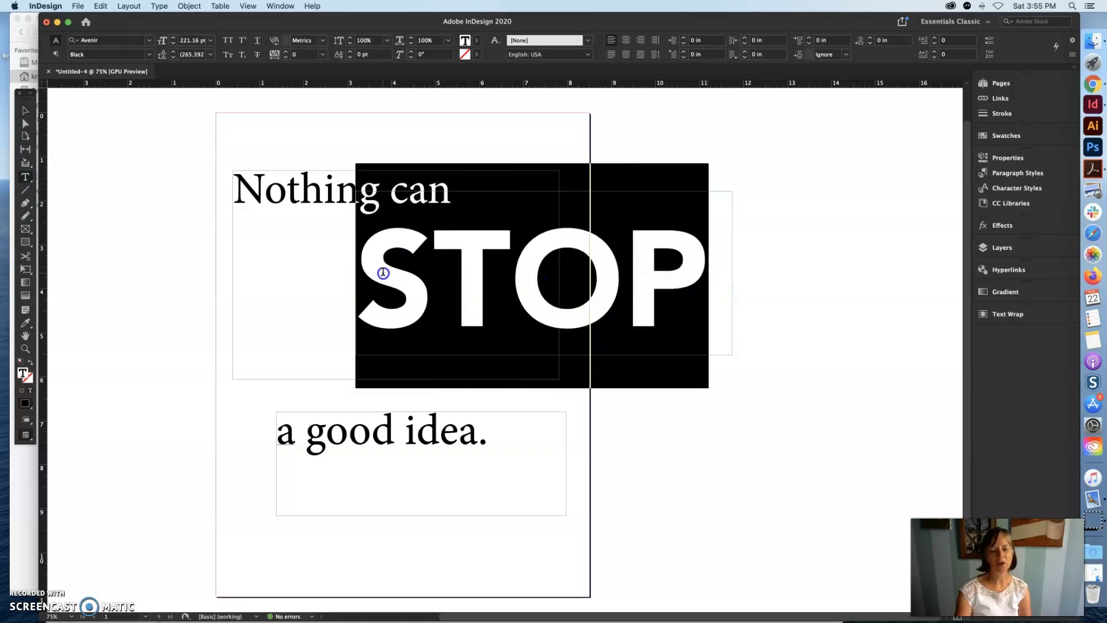
left_click(286, 58)
left_click(286, 57)
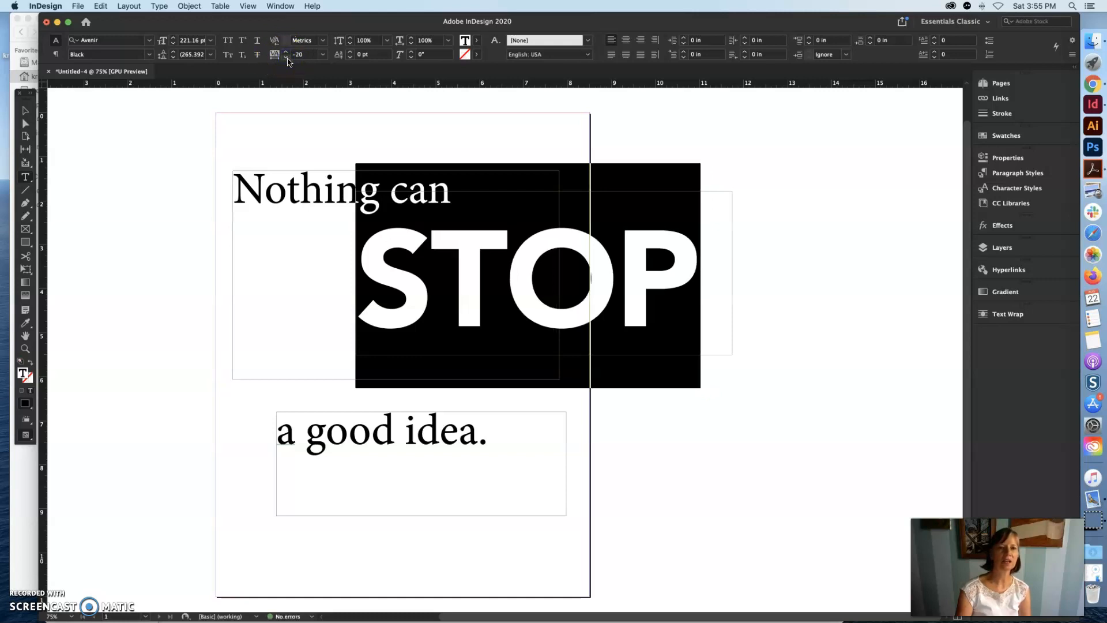
Tighten the tracking of the letters "OP" in "STOP" to -35
left_click(650, 249)
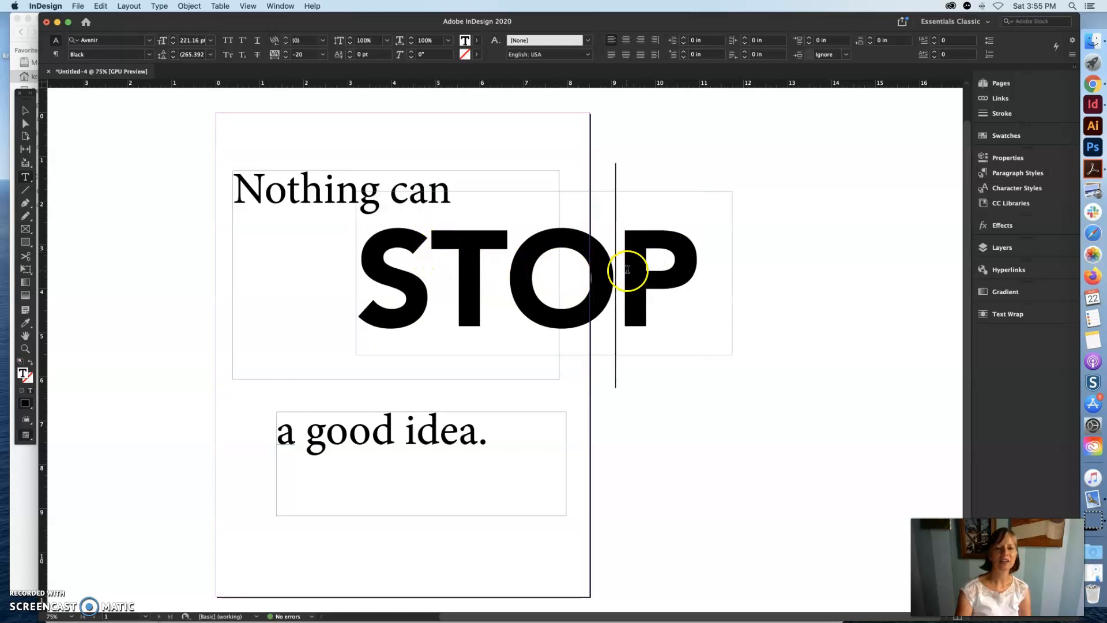
left_click_drag(699, 270, 551, 264)
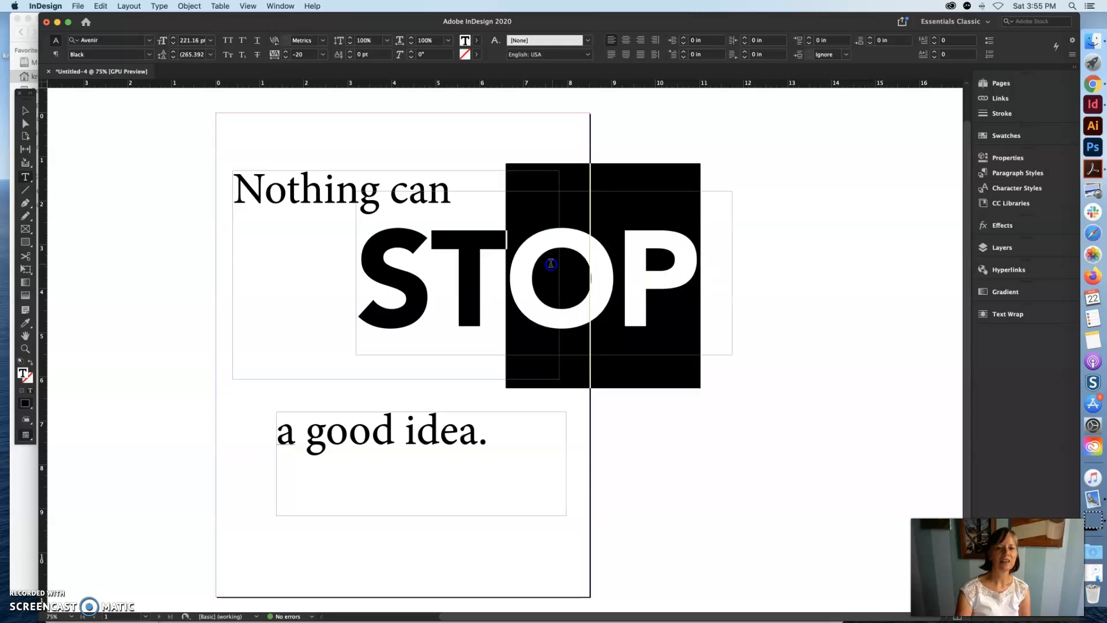
left_click(285, 57)
left_click(319, 56)
left_click(286, 55)
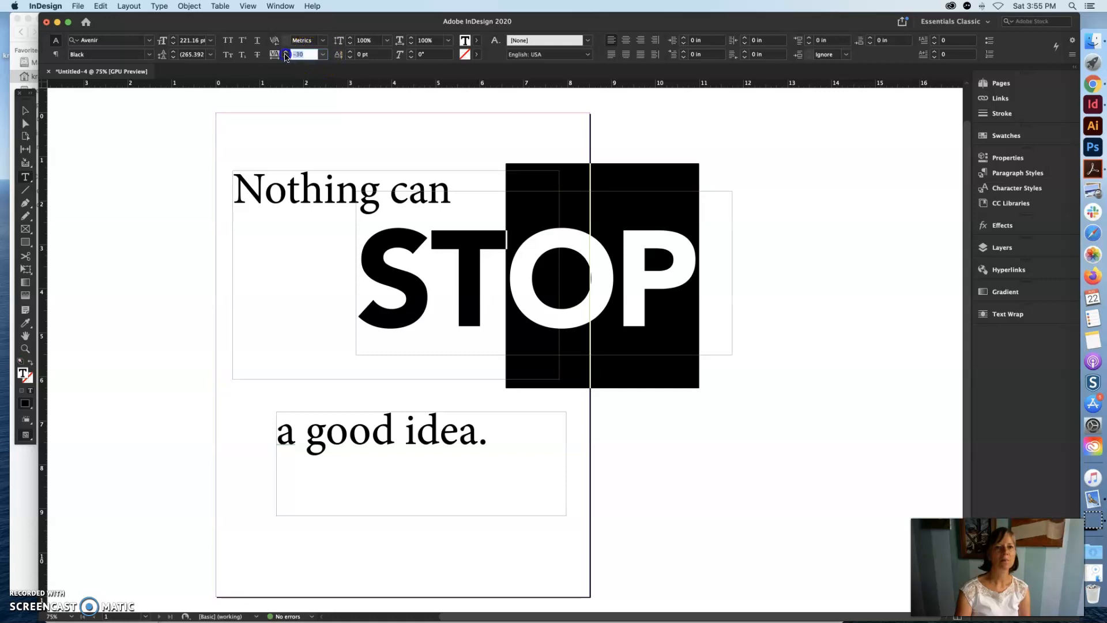
type("-35")
key("Return")
left_click(420, 154)
left_click(94, 166)
Set the tracking of the letters "TO" in "STOP" to -30
left_click(513, 327)
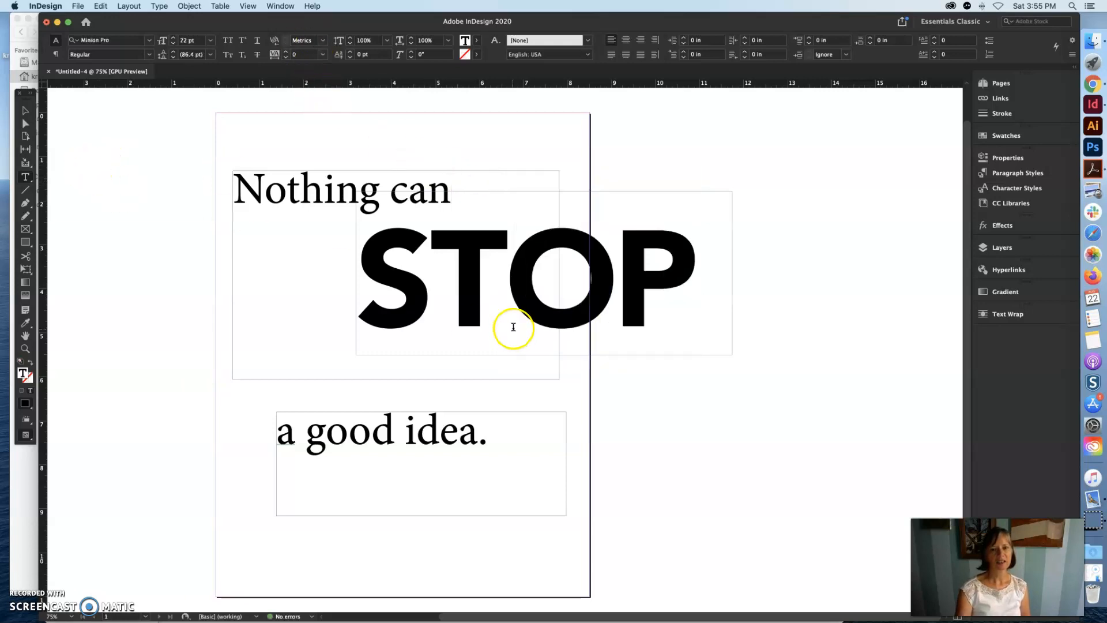
left_click_drag(602, 266, 454, 261)
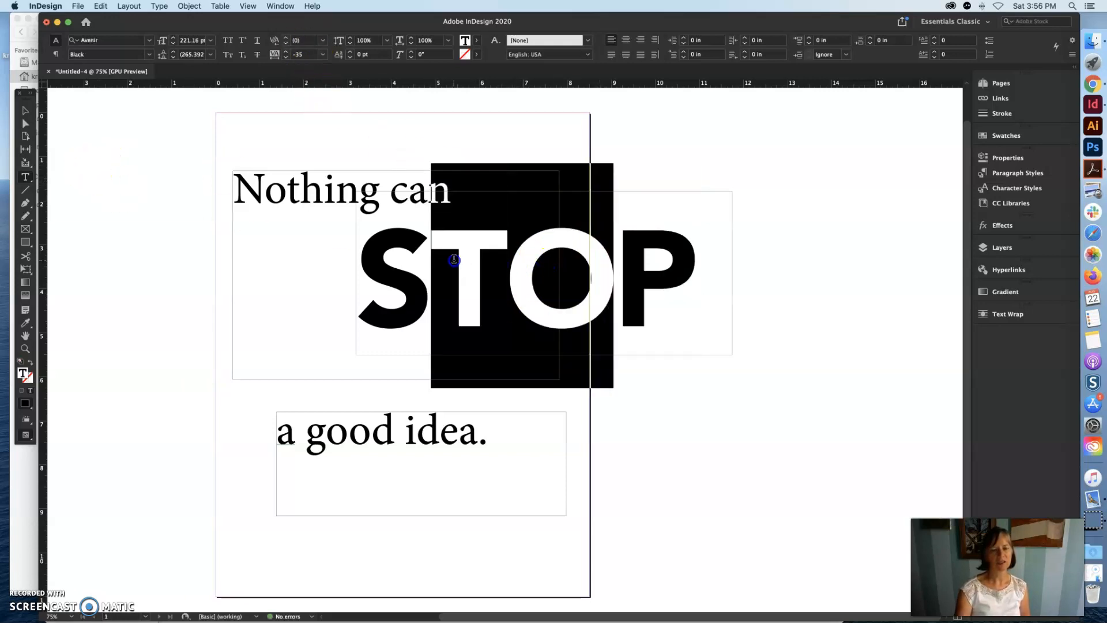
left_click(300, 56)
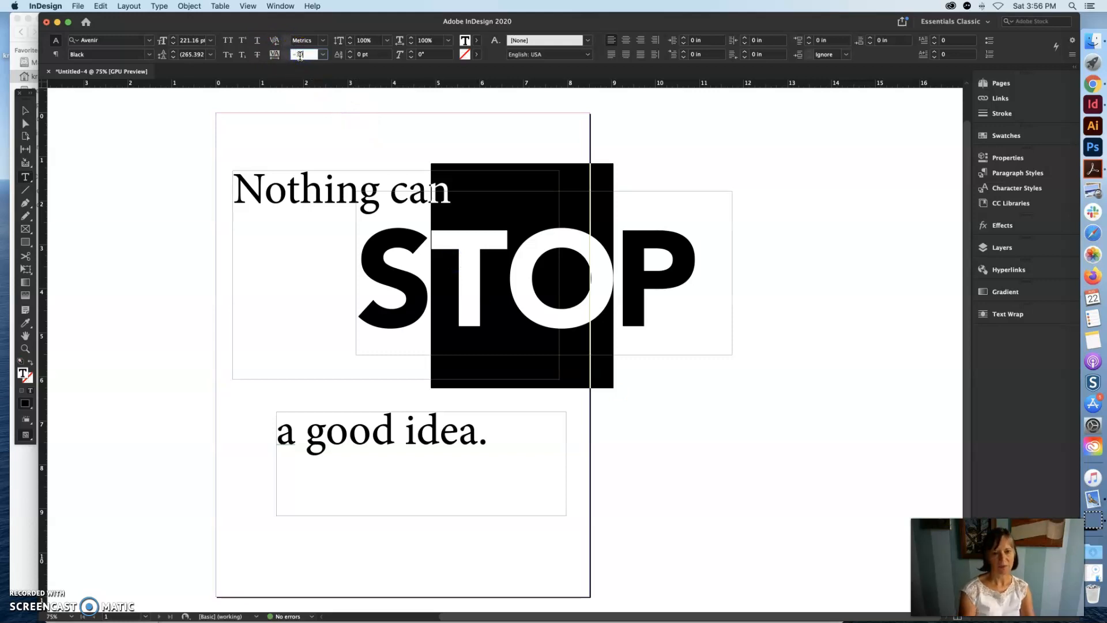
type("-30")
key("Return")
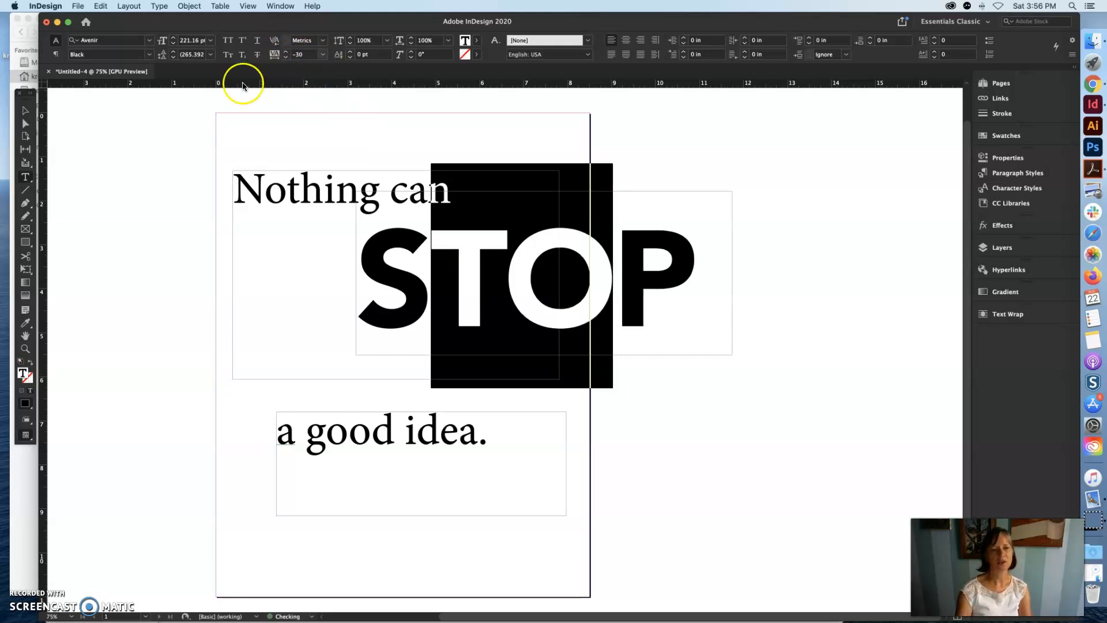
Move the "STOP" frame to about X 1.07 in, Y 2.25 in, and check the page in preview mode
left_click(26, 113)
left_click(452, 267)
left_click(549, 272)
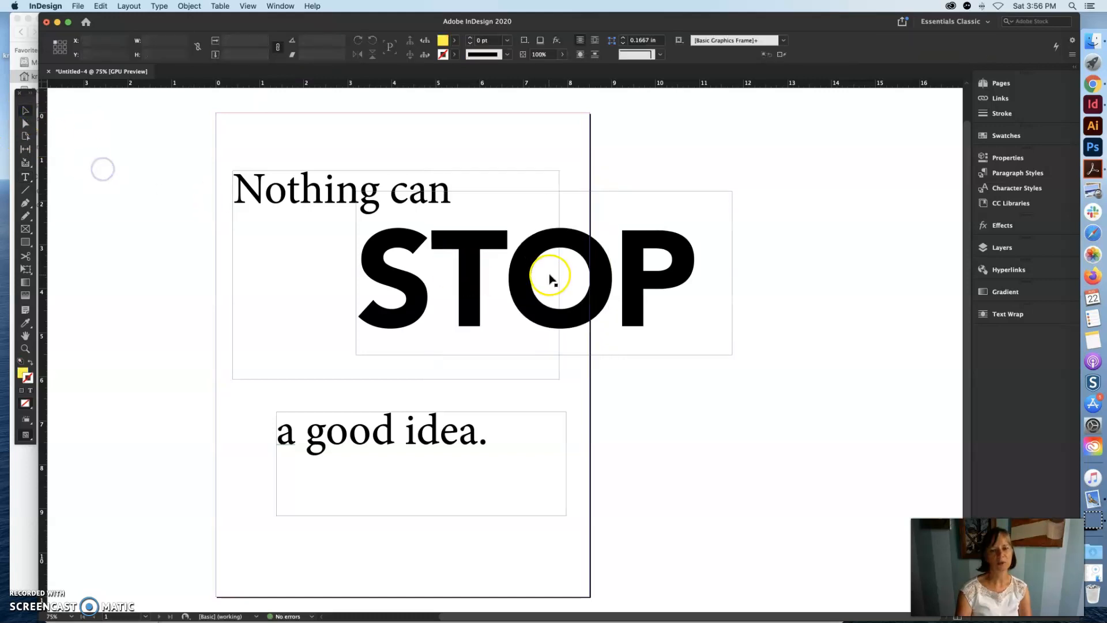
left_click_drag(551, 281, 500, 301)
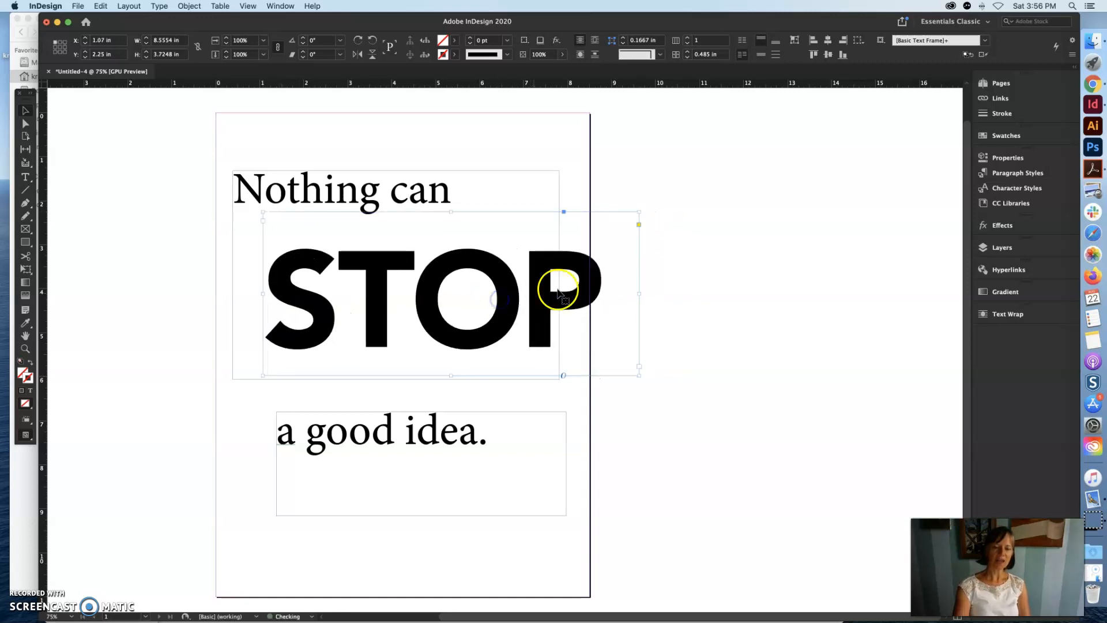
left_click(670, 329)
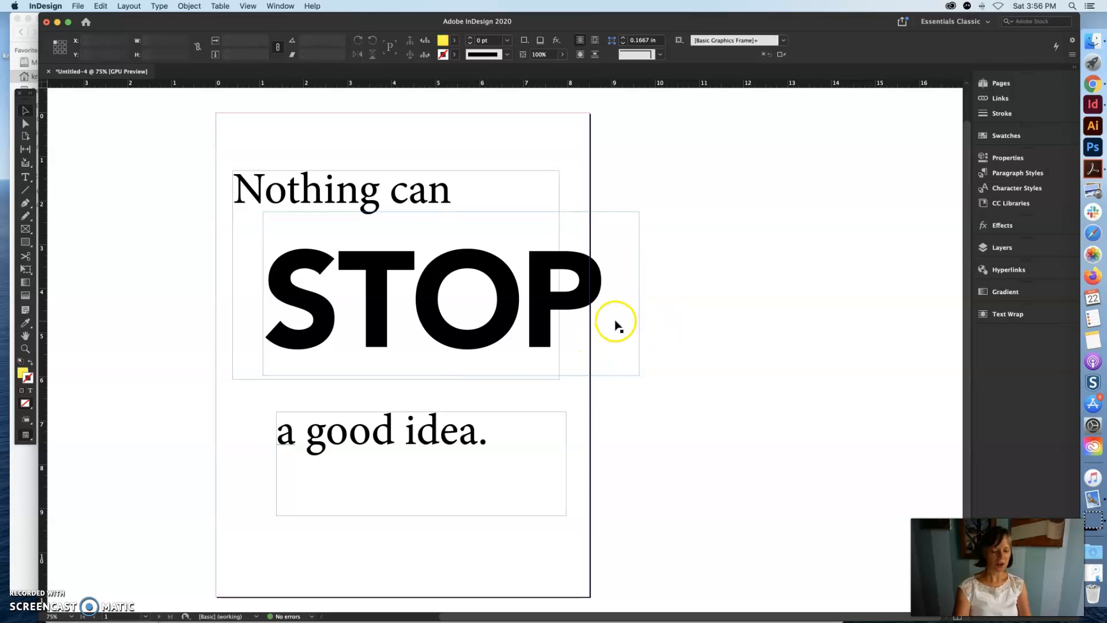
key("w")
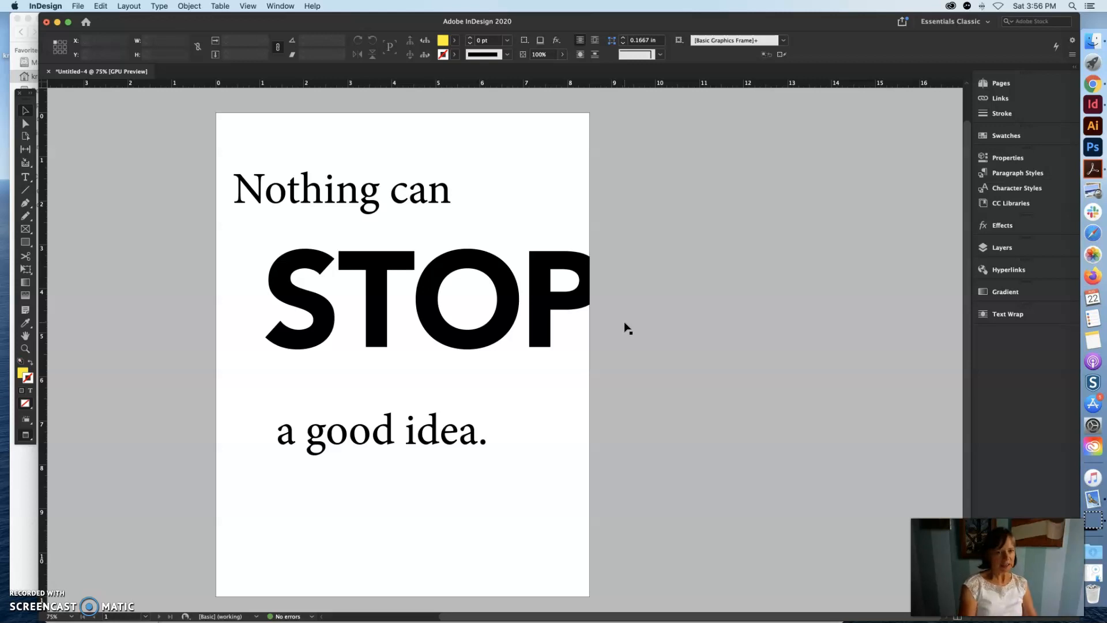
key("w")
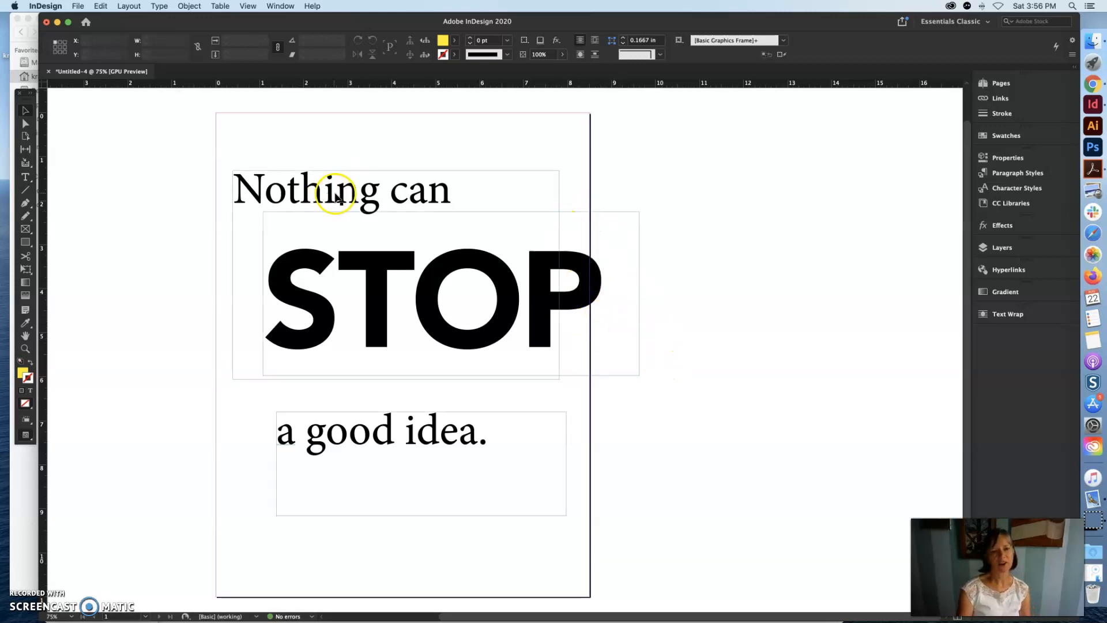
Change the font of the word "idea" in the last line to Toppan Bunkyu Midashi Gothic Extrabold
left_click(351, 267)
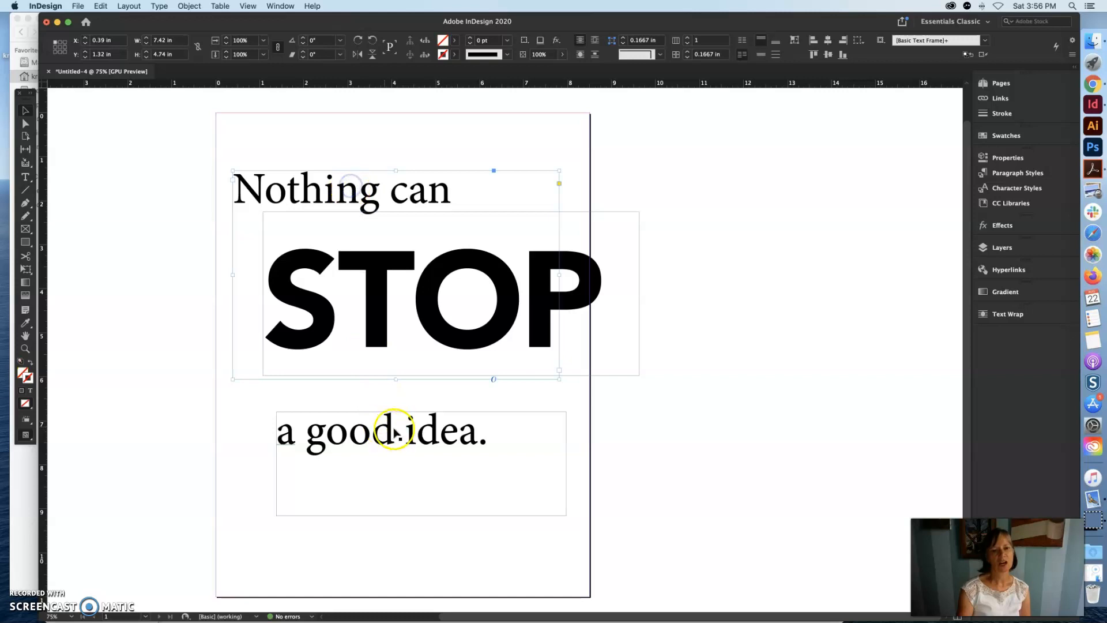
left_click(26, 177)
left_click_drag(492, 435, 280, 429)
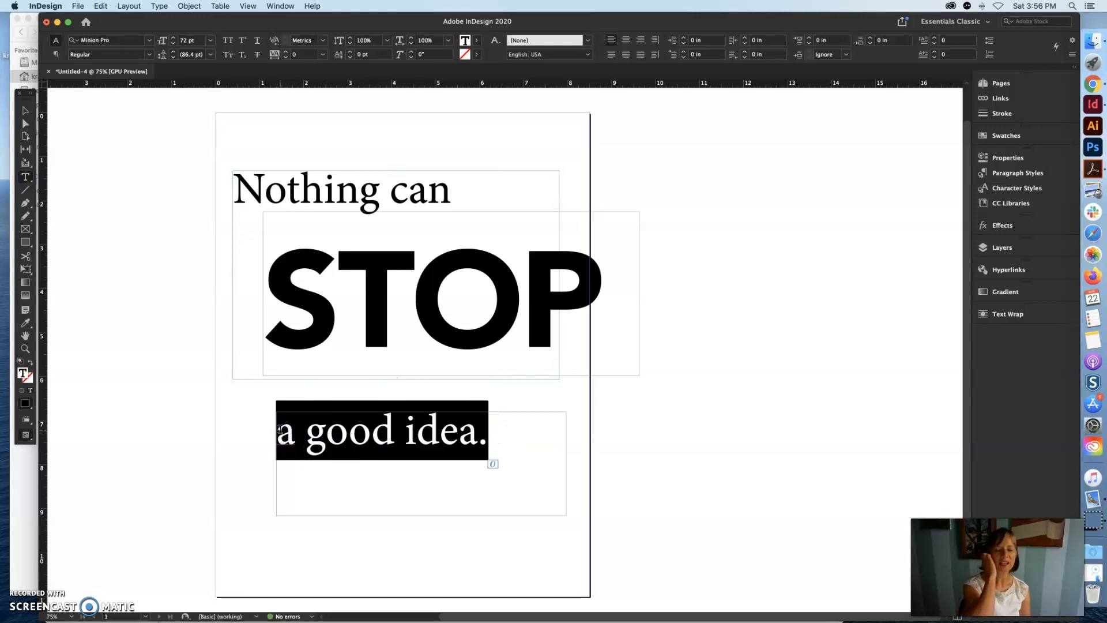
scroll(280, 429, "left", 2)
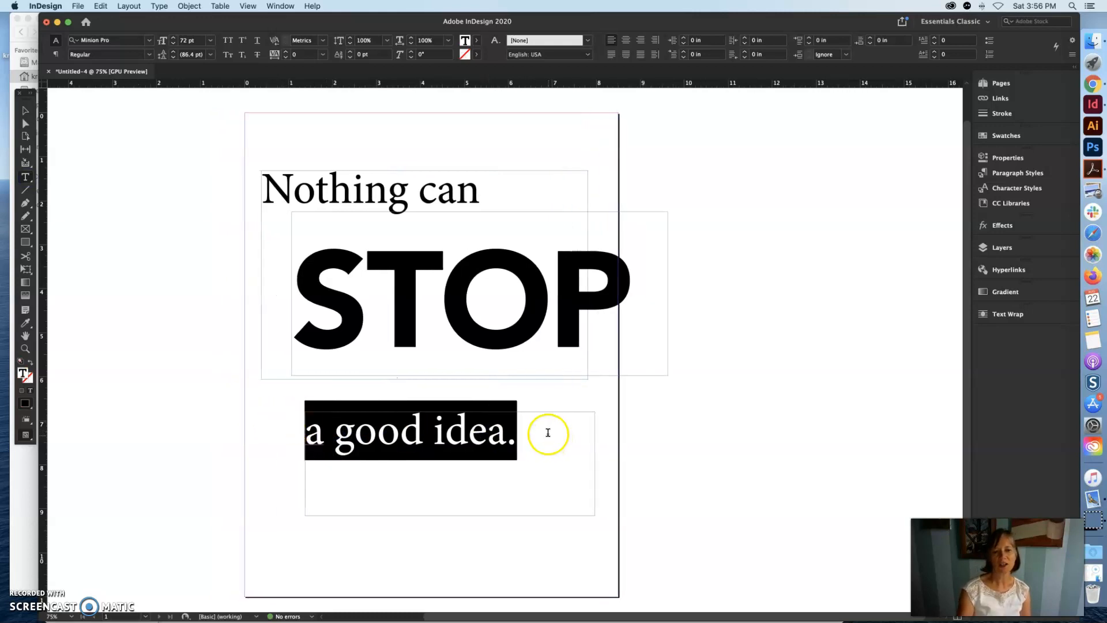
left_click(504, 434)
left_click_drag(504, 434, 434, 431)
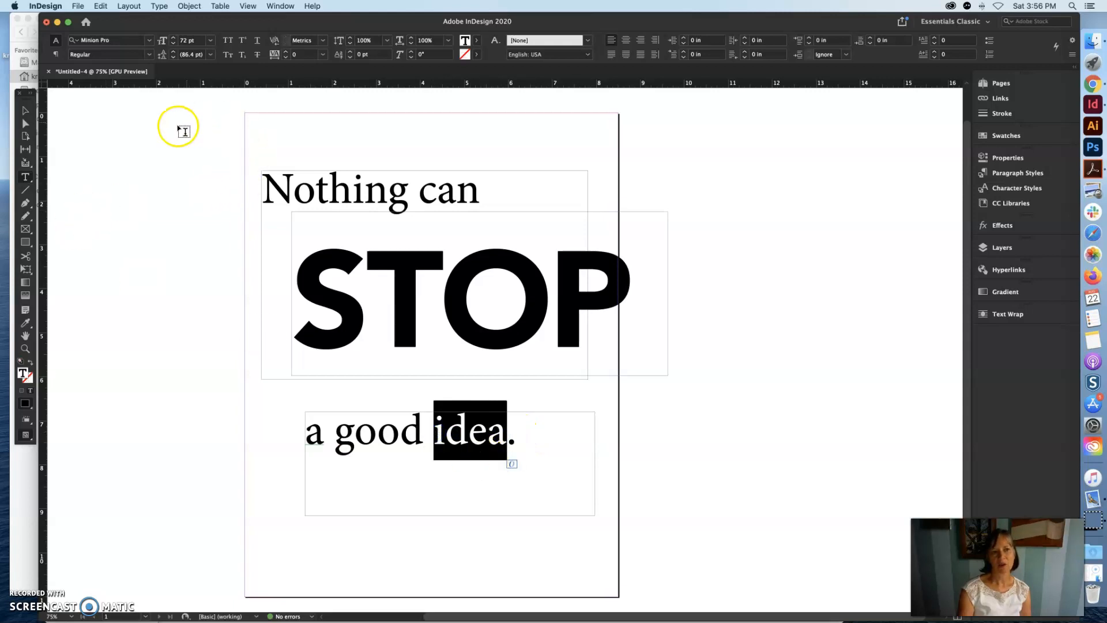
left_click(149, 43)
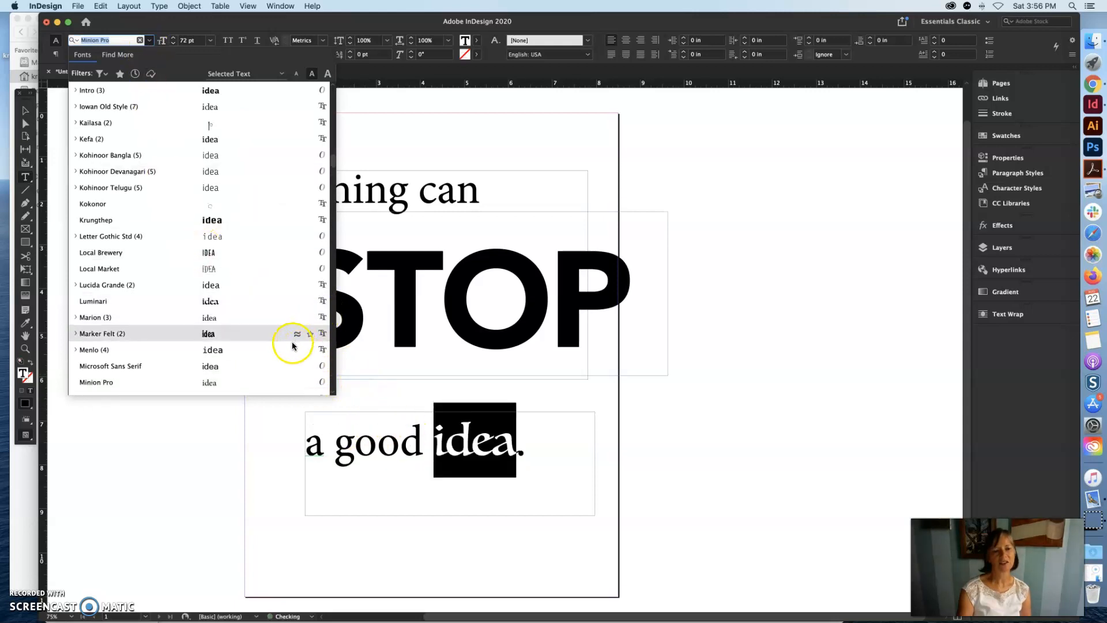
scroll(289, 360, "down", 1)
scroll(290, 359, "down", 8)
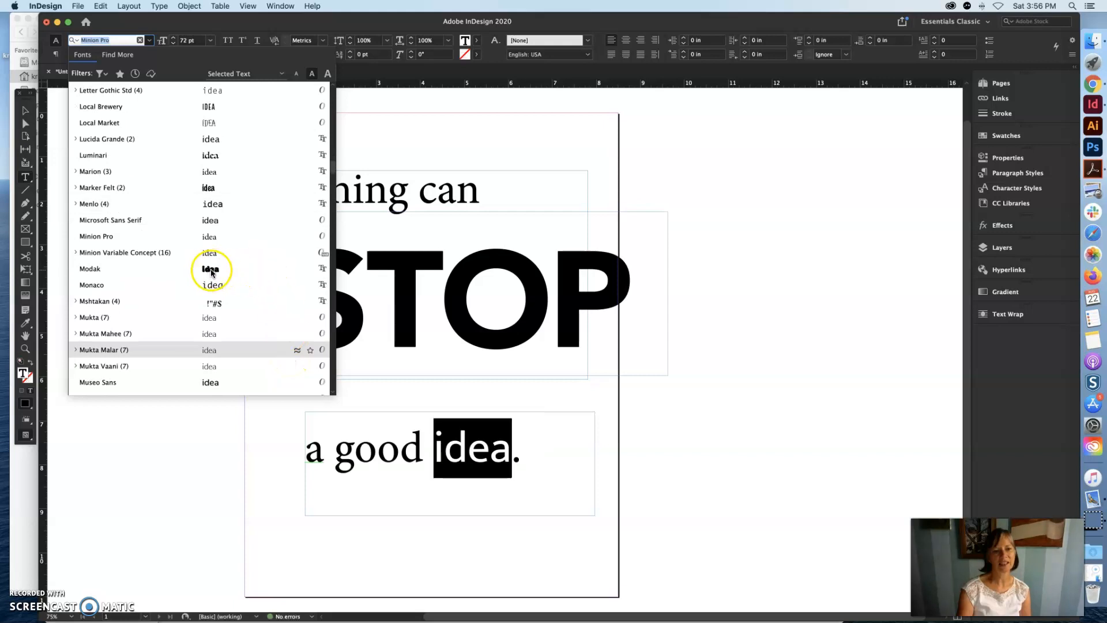
scroll(223, 309, "down", 6)
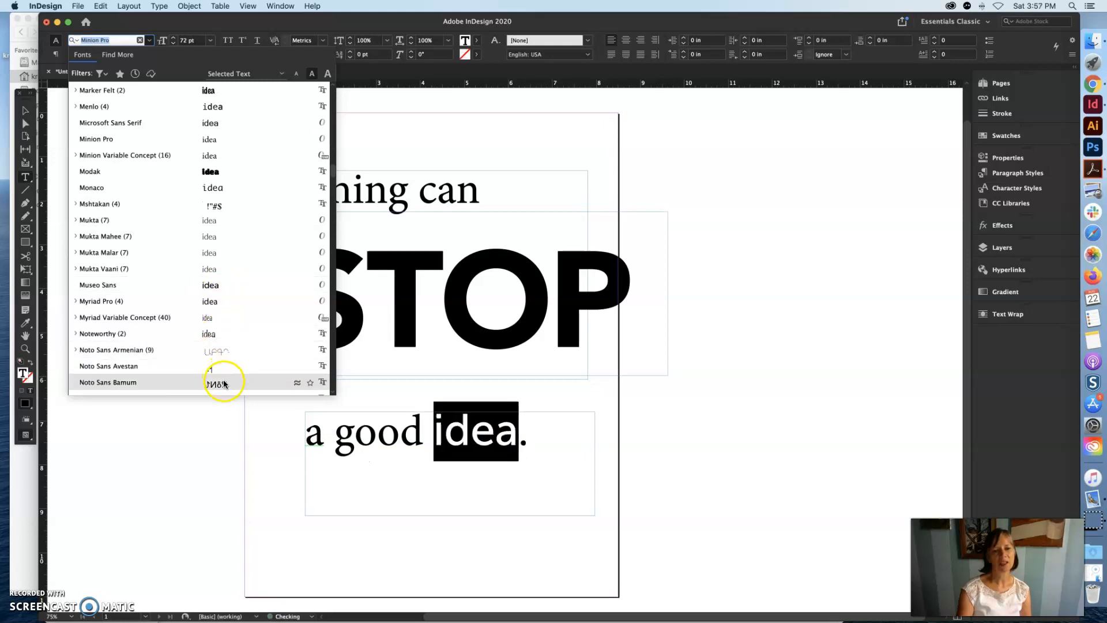
scroll(224, 381, "down", 15)
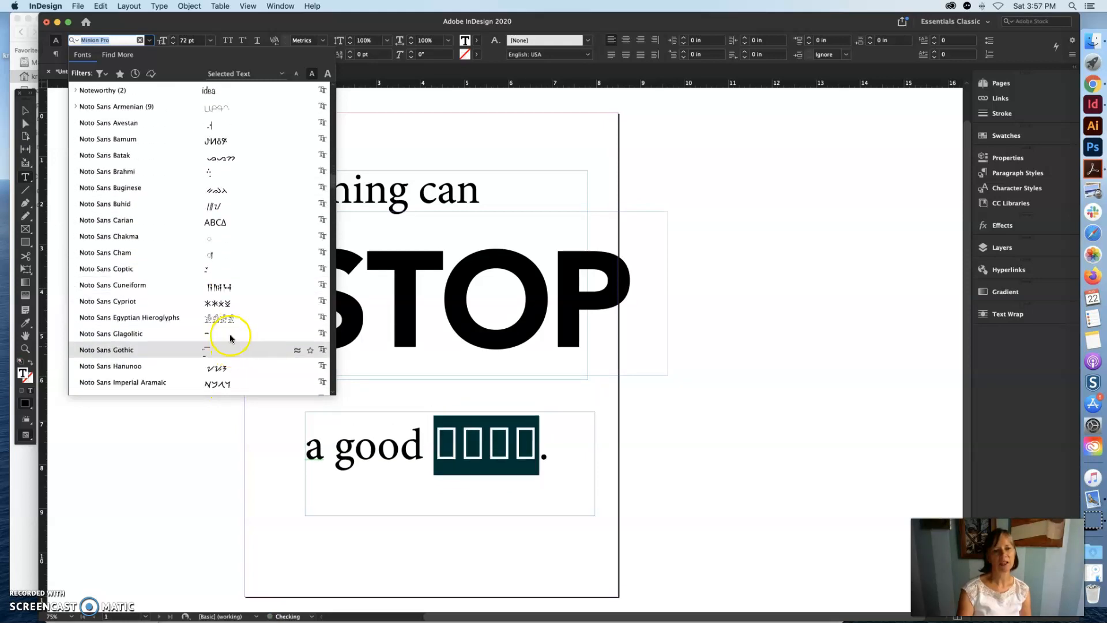
scroll(231, 315, "down", 10)
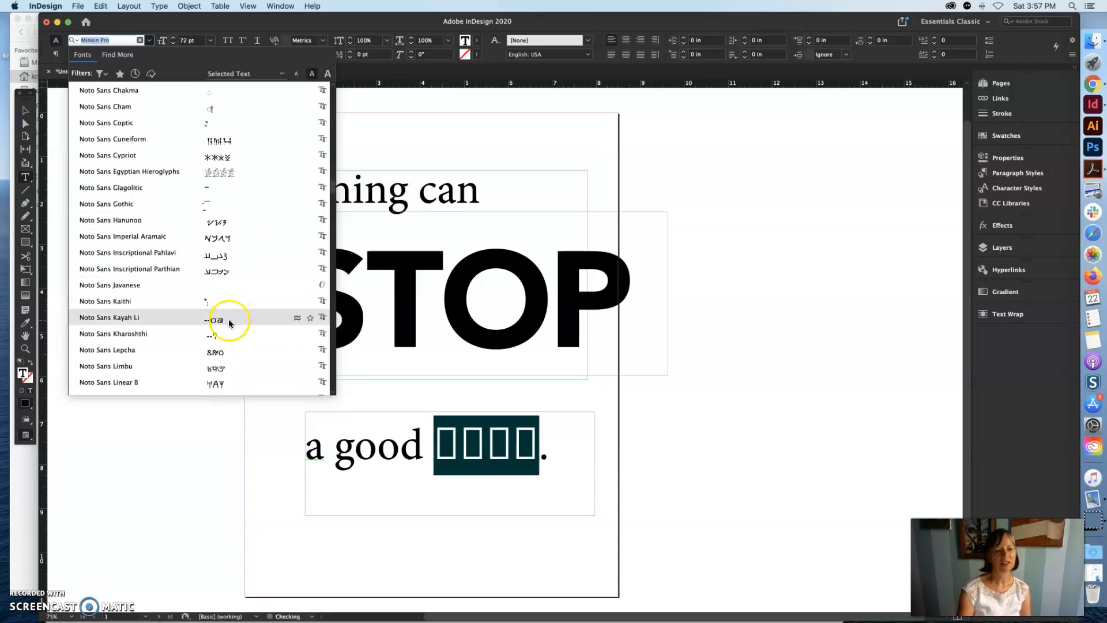
scroll(228, 327, "down", 3)
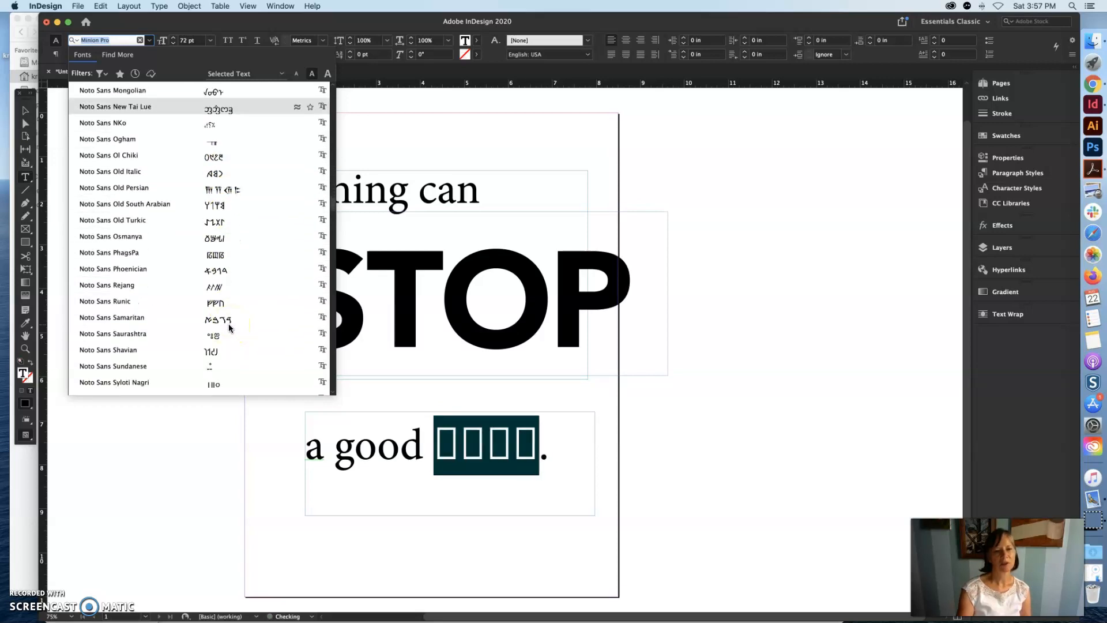
scroll(228, 324, "down", 10)
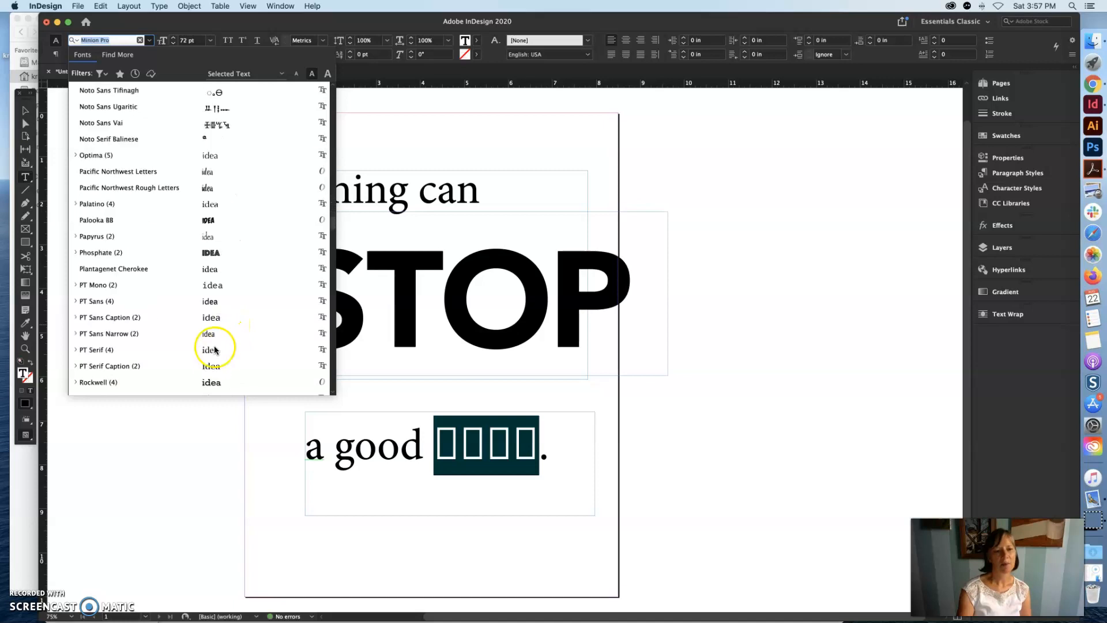
scroll(216, 300, "down", 8)
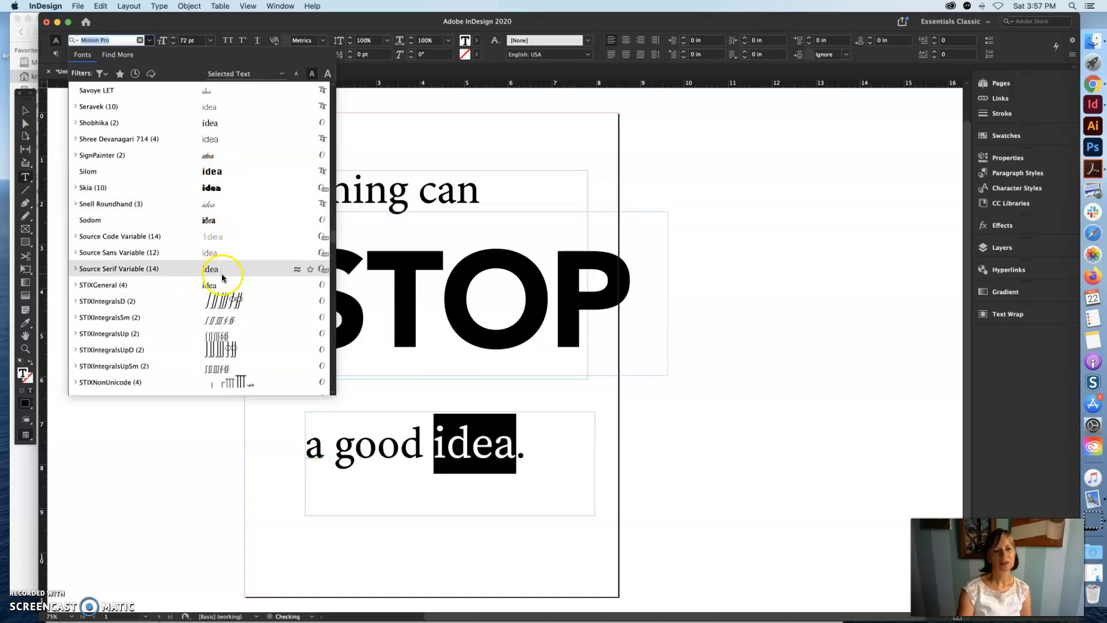
scroll(254, 383, "down", 4)
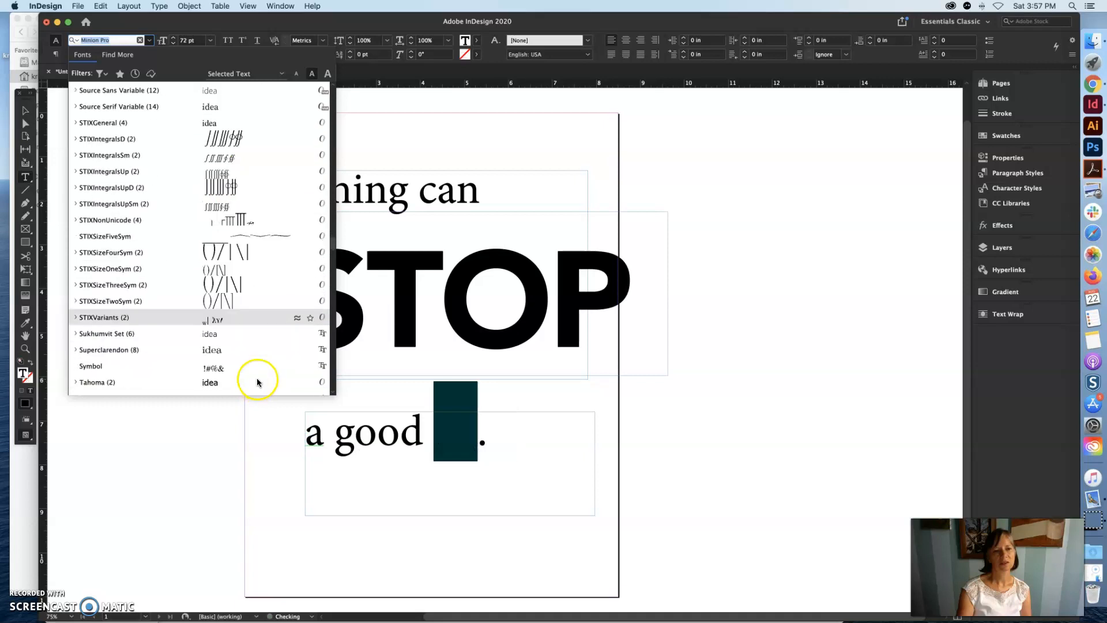
scroll(258, 381, "down", 6)
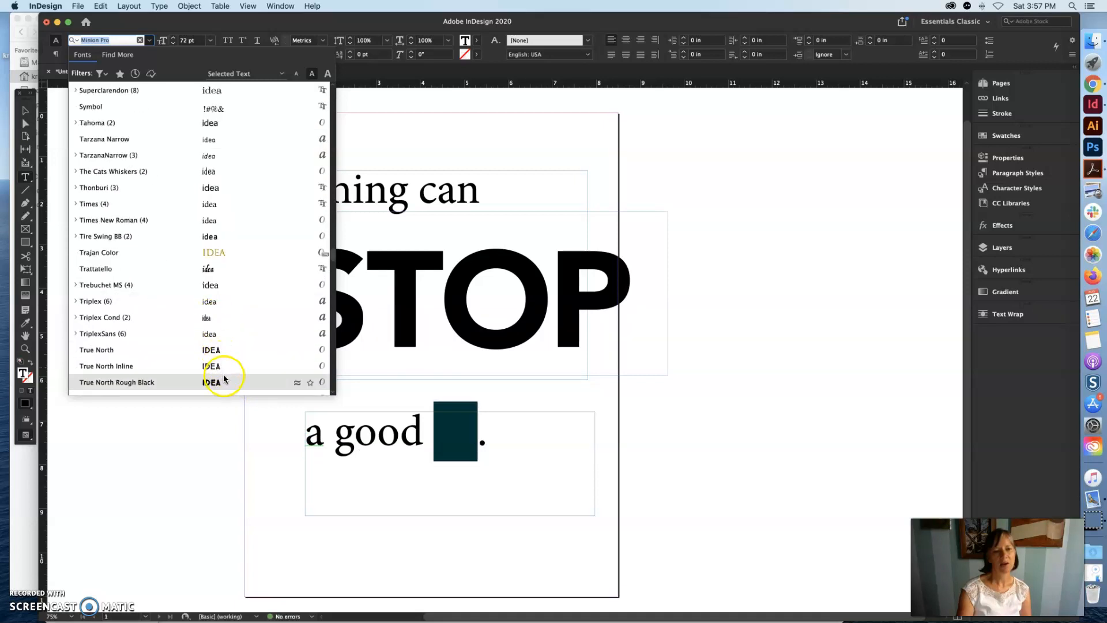
scroll(223, 379, "down", 8)
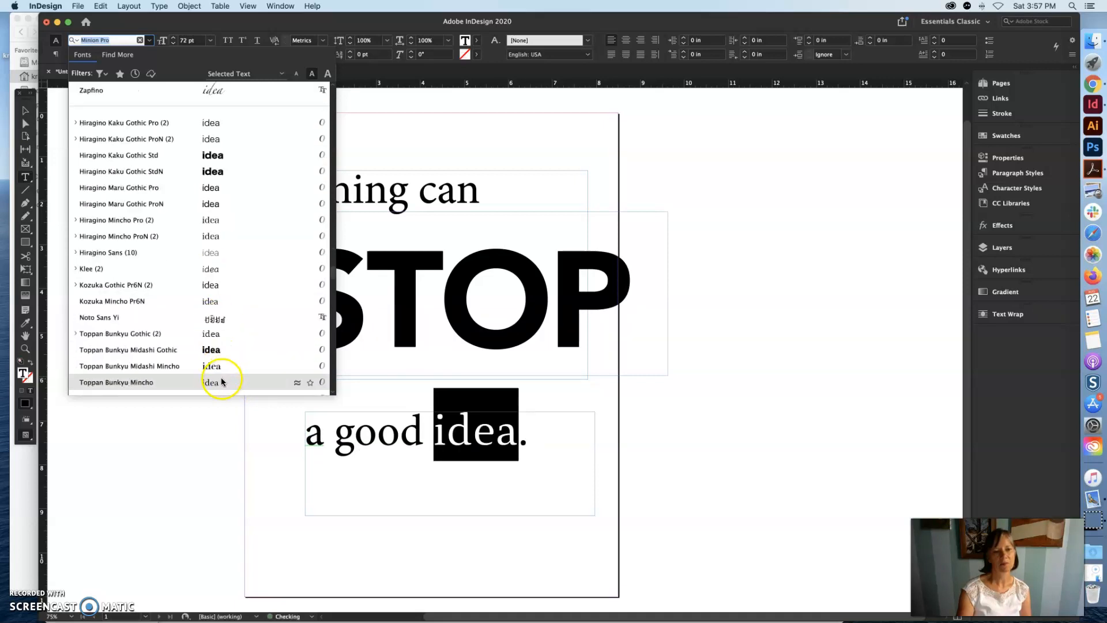
left_click(472, 455)
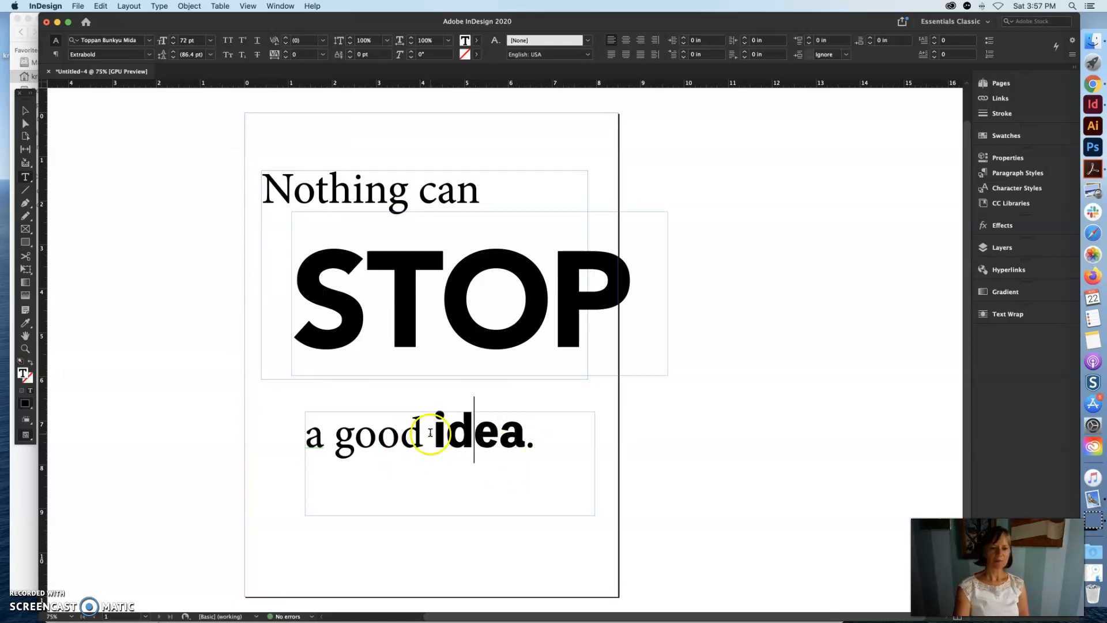
Move the words "a good" out of the "idea." frame into a new text frame of about 4.06 by 1.62 in below "STOP"
left_click_drag(430, 433, 305, 433)
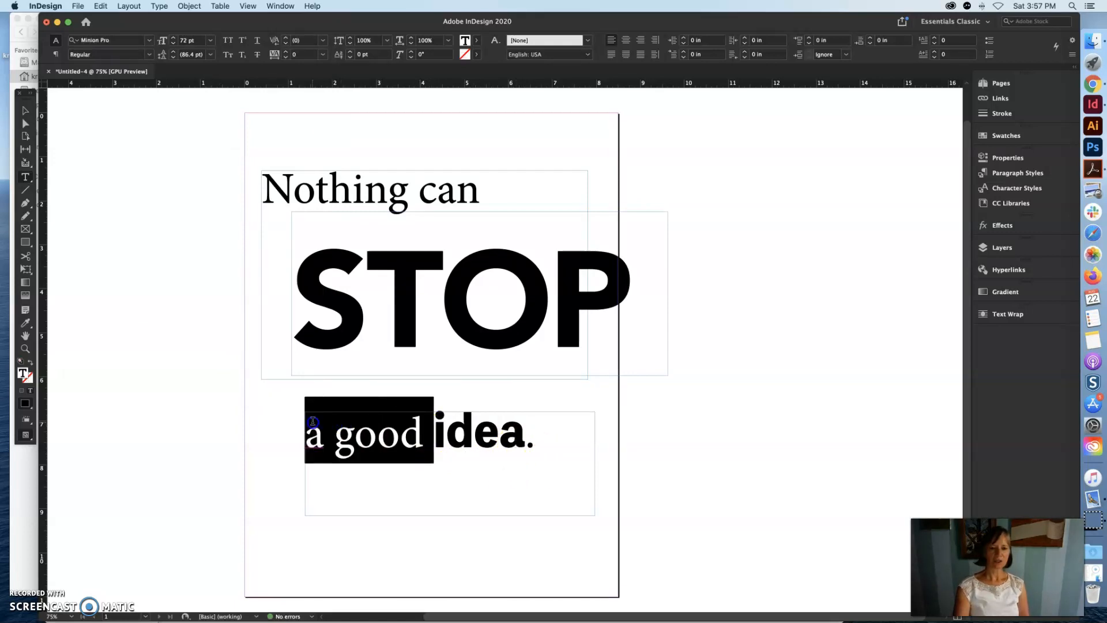
left_click(376, 432)
left_click_drag(418, 435, 308, 421)
key("super+c")
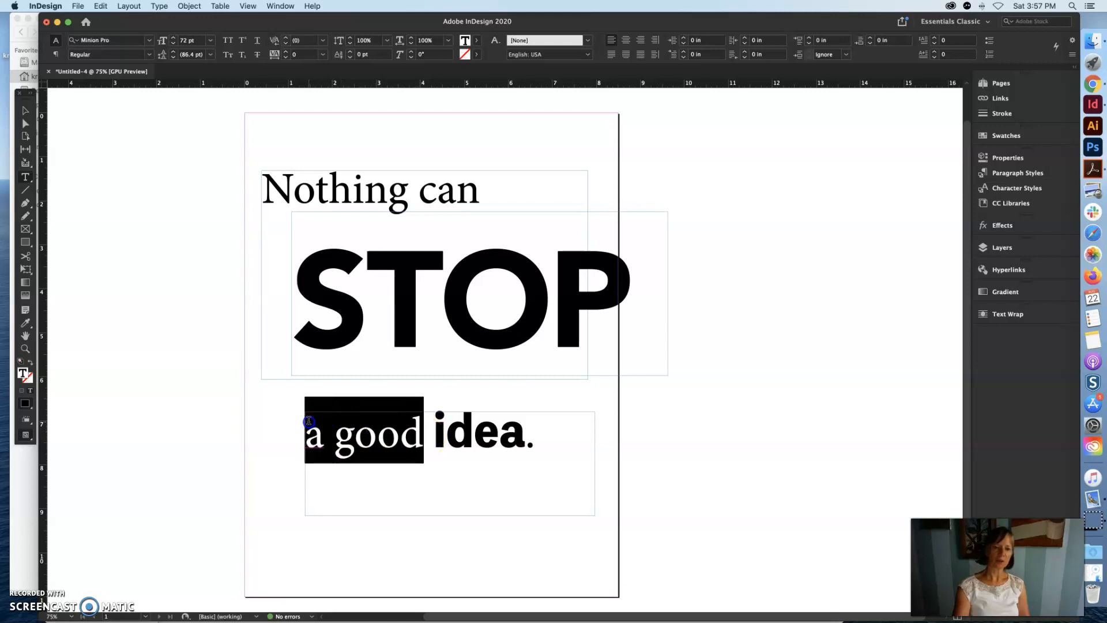
key("BackSpace")
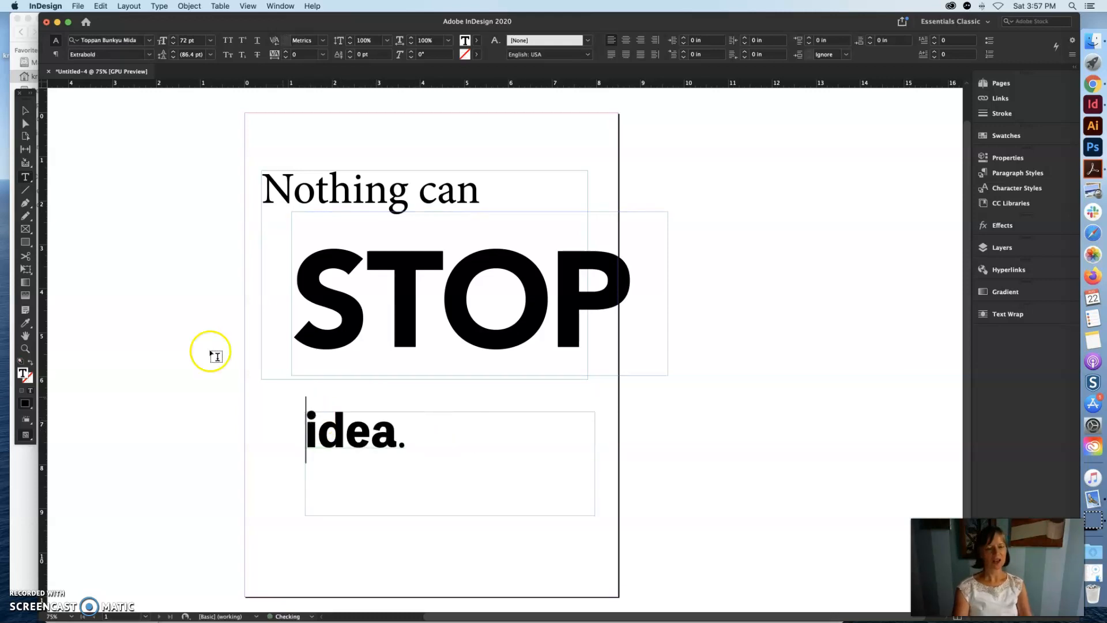
left_click_drag(254, 388, 432, 457)
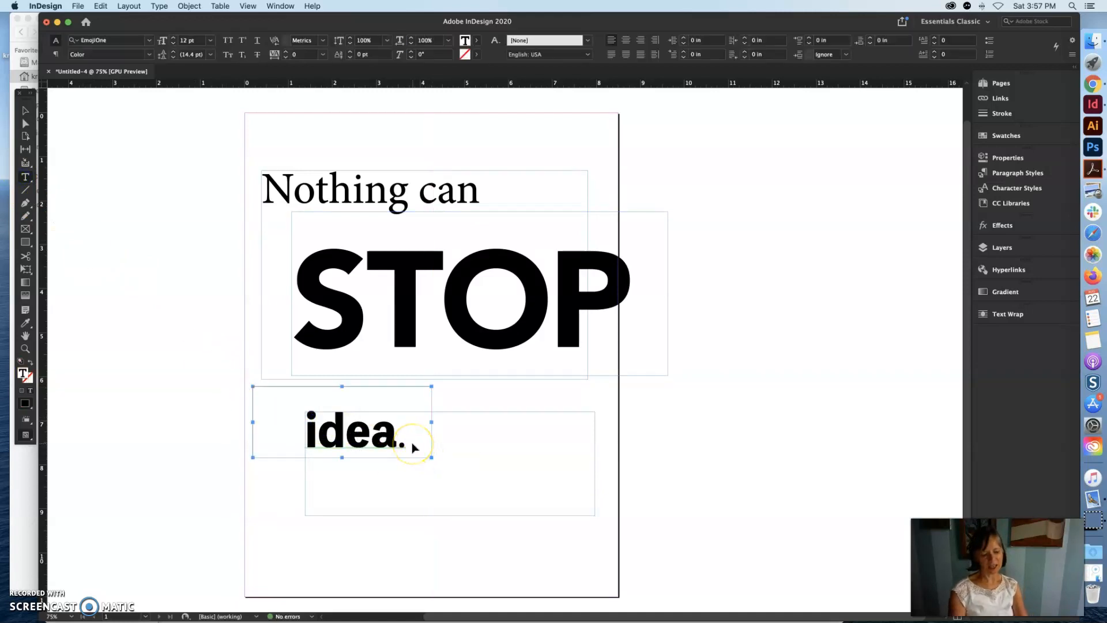
key("super+v")
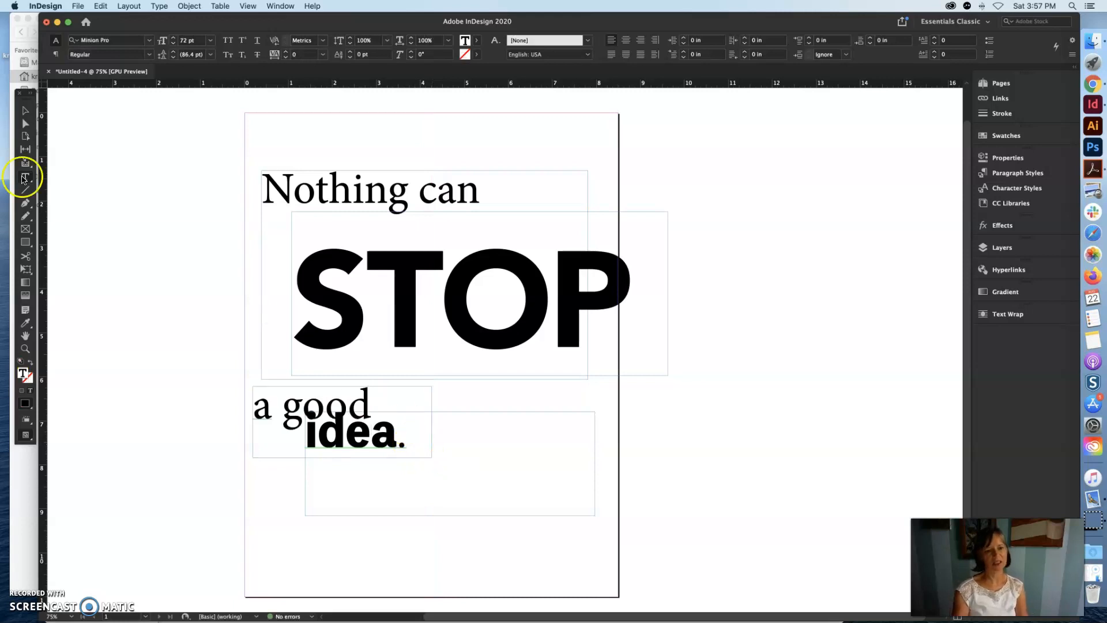
Shrink the "idea." frame to about 3.24 by 1.62 in and stack "a good" directly above it near the page's lower edge
left_click(25, 111)
left_click_drag(511, 482, 518, 511)
left_click_drag(600, 548, 455, 511)
left_click_drag(385, 471, 516, 541)
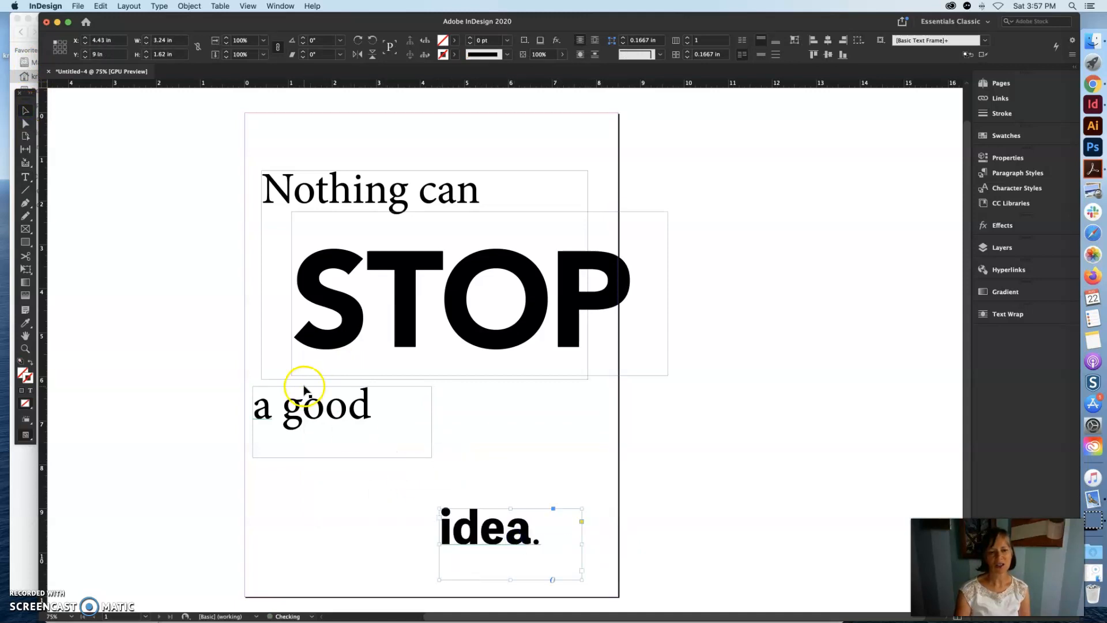
left_click_drag(340, 413, 483, 489)
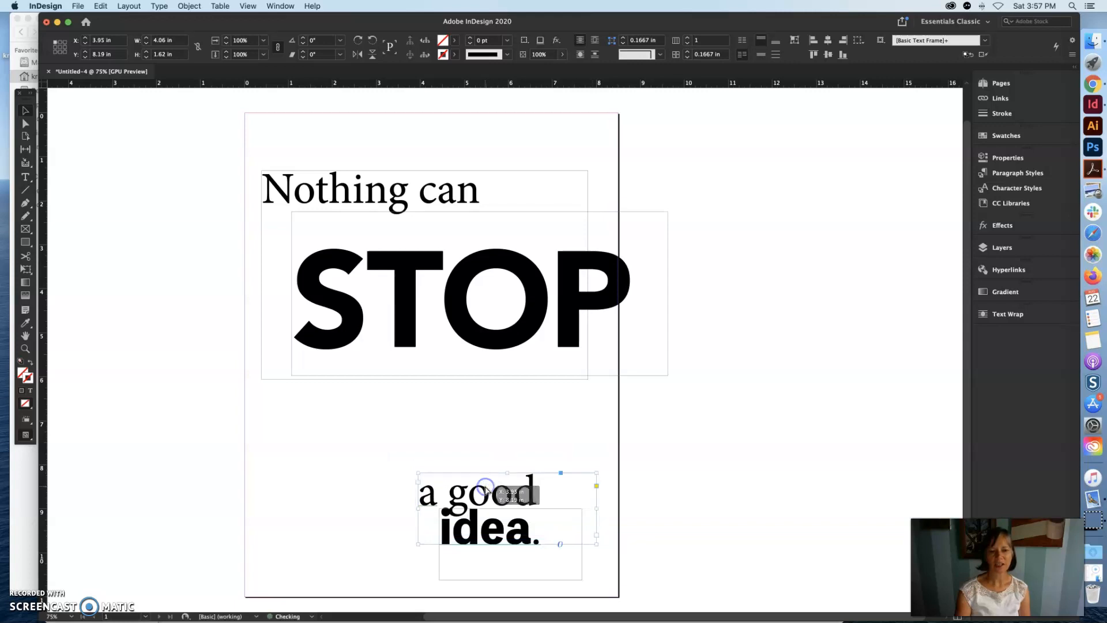
Scale the "idea." frame and its text up to about 3.89 by 1.95 in, and check the page in preview mode
left_click(519, 527)
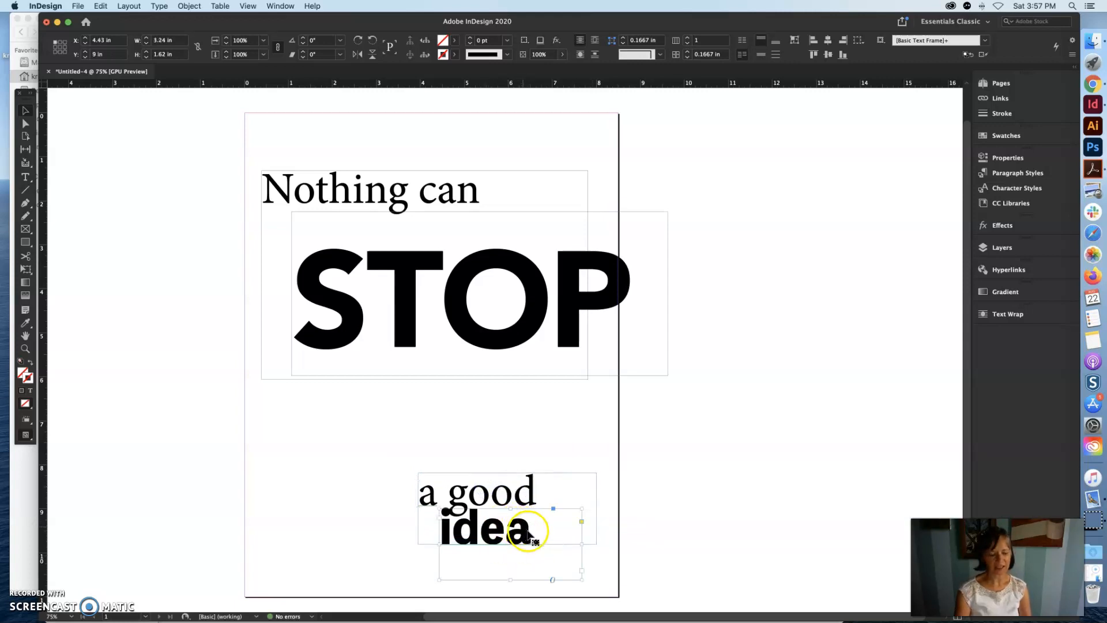
left_click_drag(584, 581, 602, 594)
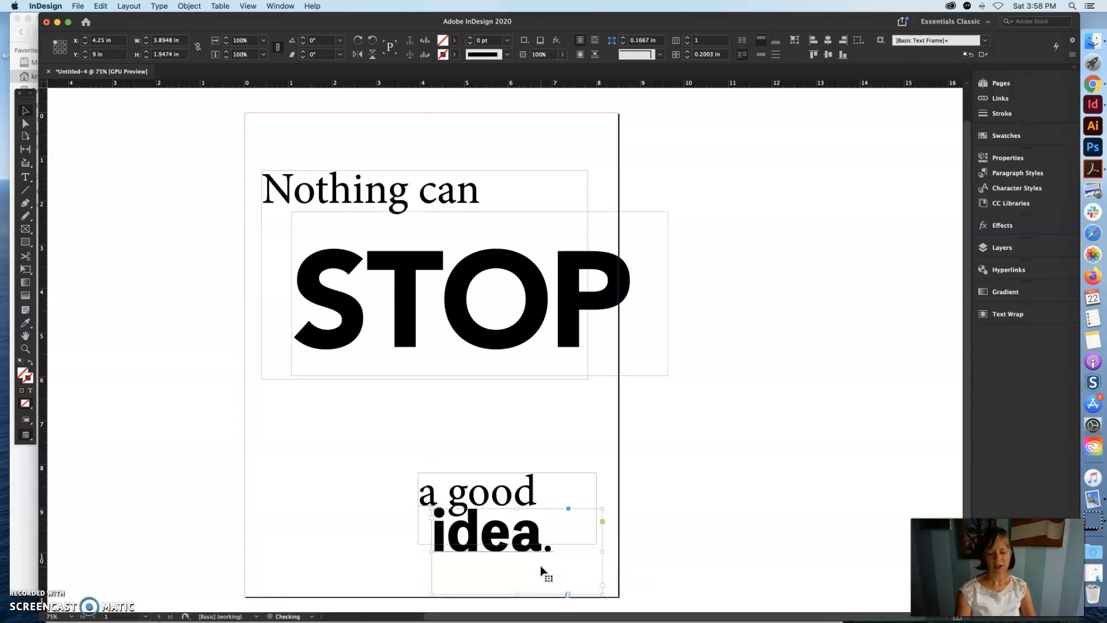
left_click_drag(542, 572, 544, 573)
left_click(647, 555)
left_click(679, 525)
left_click_drag(371, 443, 613, 581)
key("w")
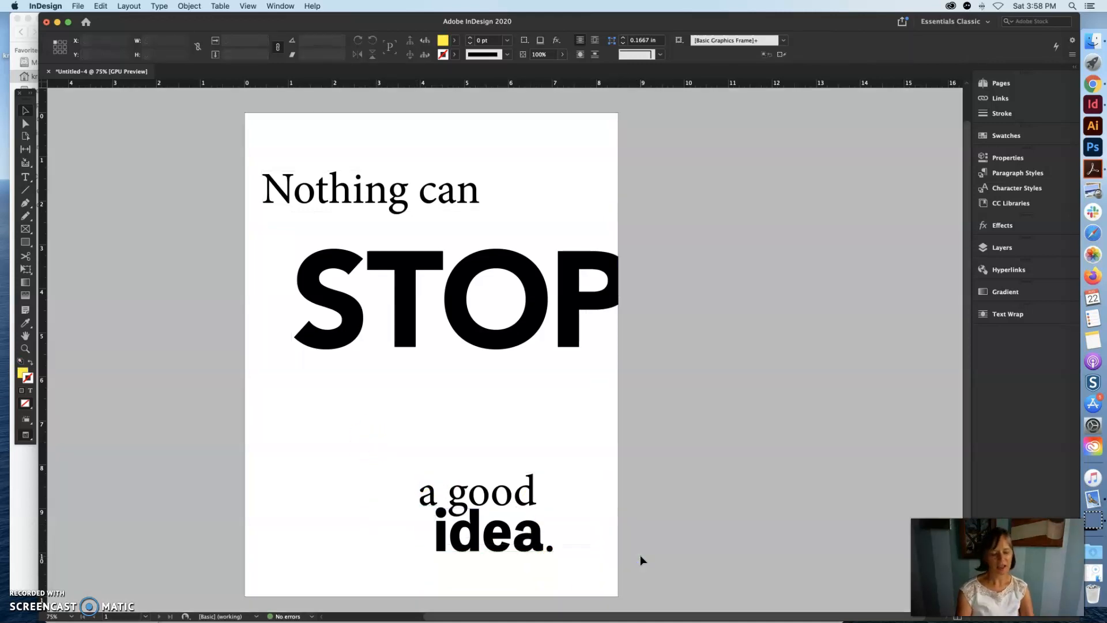
key("w")
Select the "a good" and "idea." frames together and scale them up proportionally so "a good" is about 124 pt, keeping them stacked below "STOP"
left_click_drag(638, 573, 389, 447)
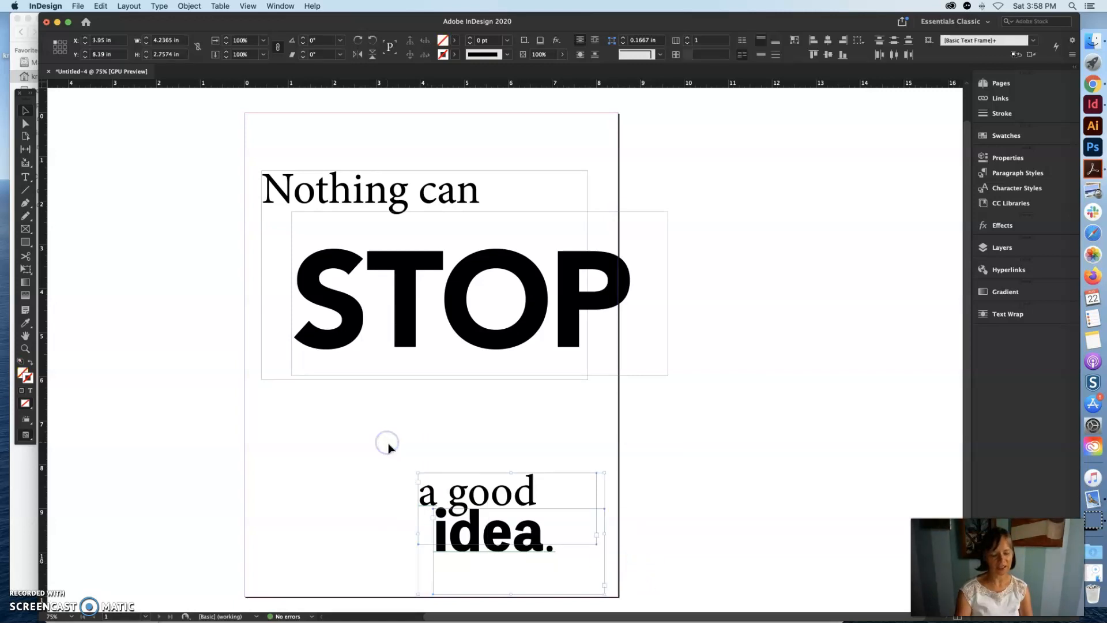
left_click(633, 540)
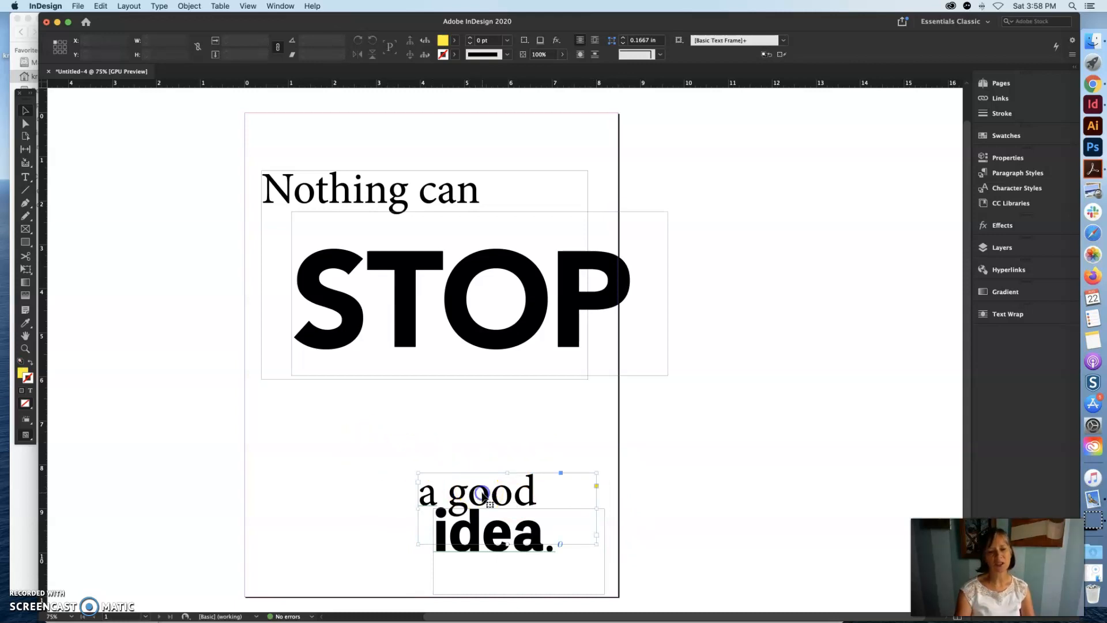
left_click(483, 496)
left_click(539, 569)
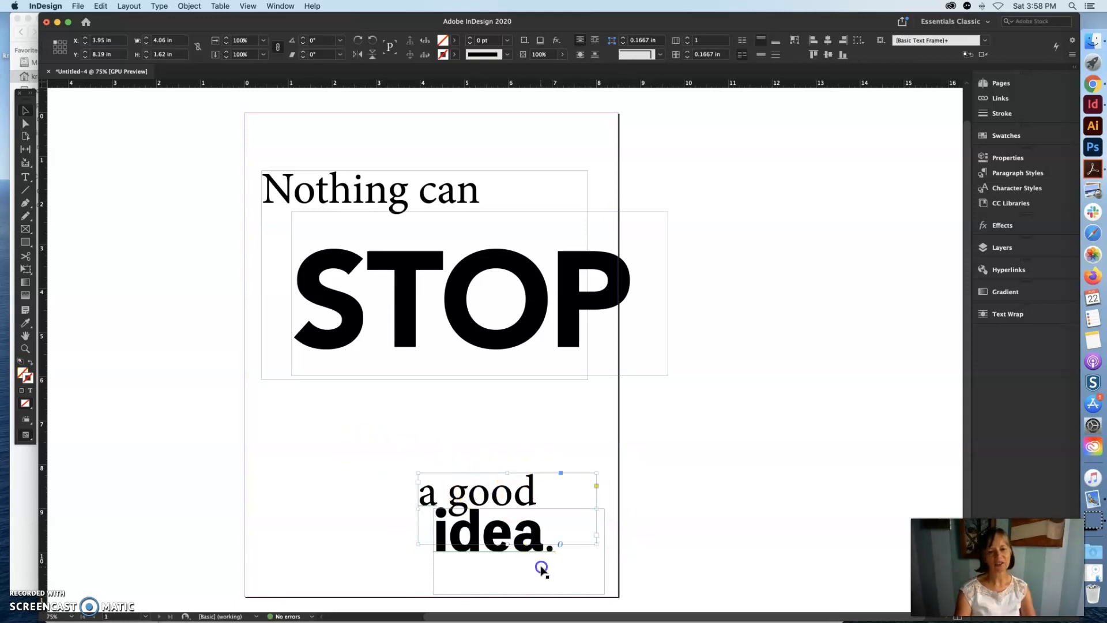
left_click(542, 569, "shift")
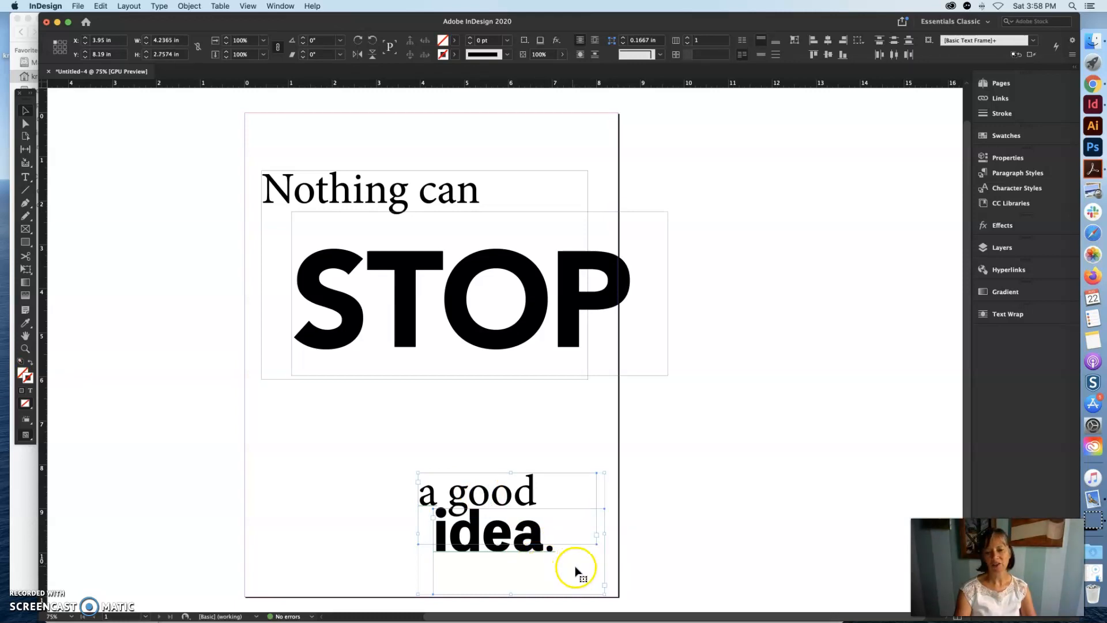
left_click(425, 440)
left_click_drag(371, 435, 637, 614)
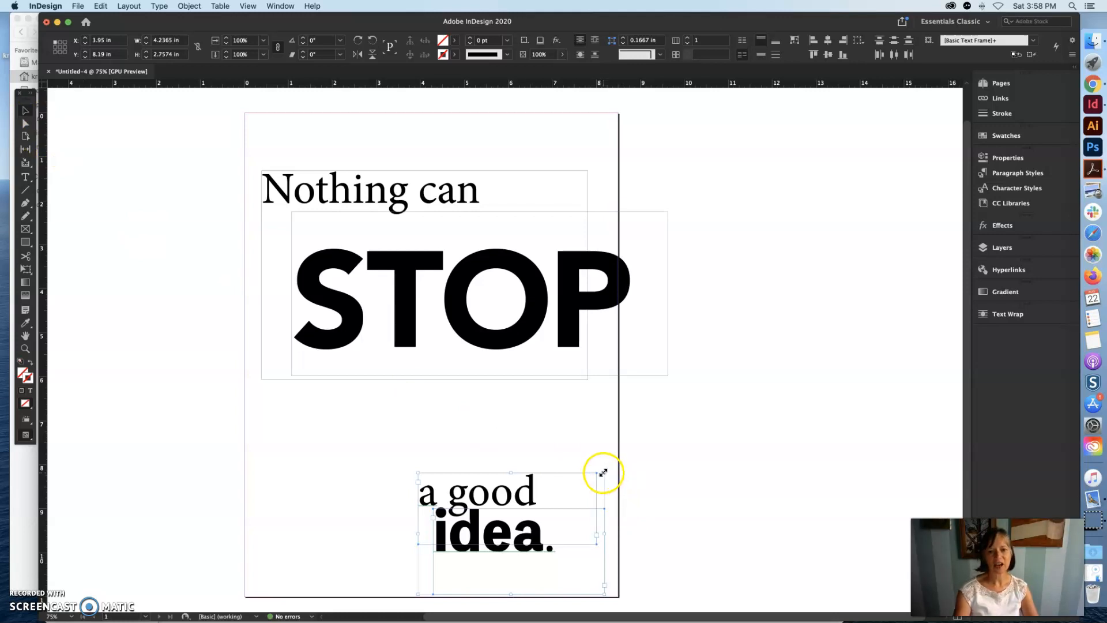
left_click_drag(628, 464, 670, 430)
left_click_drag(555, 529, 570, 519)
left_click(741, 370)
Scale the "STOP" frame and its text down to about 6.67 by 2.91 in and move it to about X 2.88 in, Y 3.25 in
left_click(497, 323)
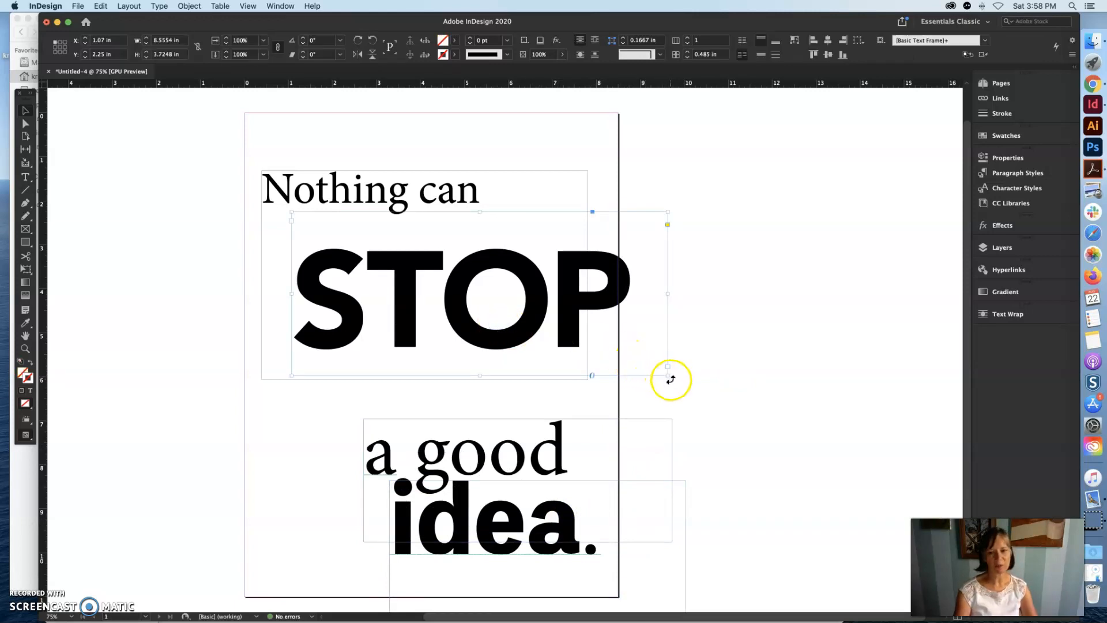
left_click_drag(668, 376, 627, 353)
left_click_drag(553, 308, 597, 316)
left_click(704, 341)
left_click(639, 338)
left_click_drag(594, 330, 592, 354)
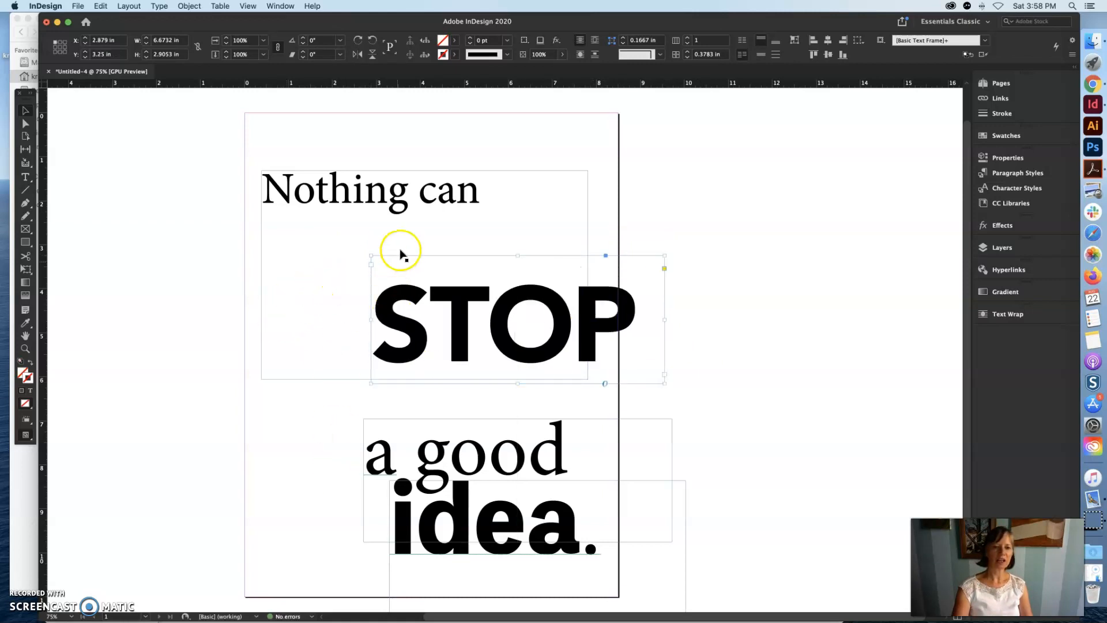
Shrink the "Nothing can" frame to about 6.2 by 1.55 in and place it at X 0.2 in, Y 1.5 in above "STOP"
left_click_drag(358, 192, 348, 210)
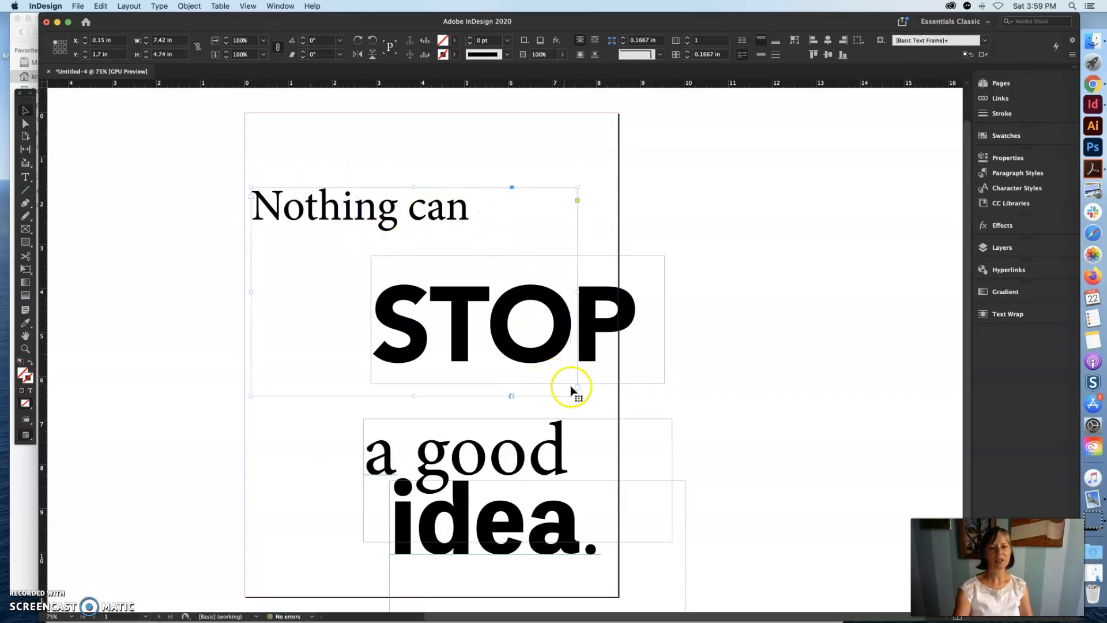
left_click_drag(577, 394, 523, 254)
left_click_drag(416, 225, 421, 216)
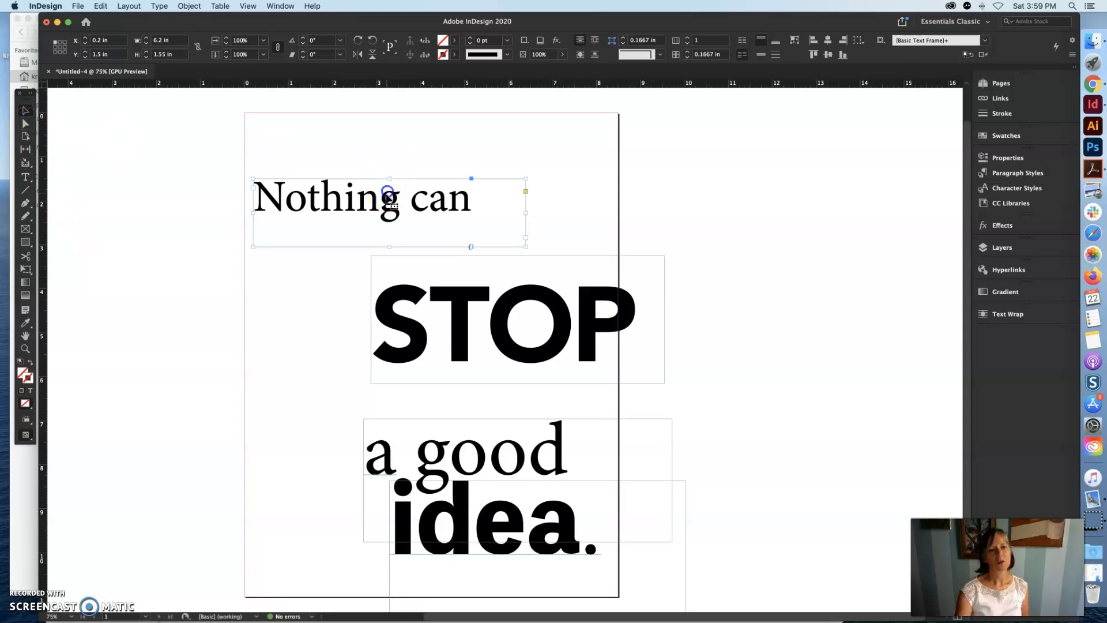
Compare the font settings of the "Nothing can", "a good" and "STOP" texts
double_click(472, 202)
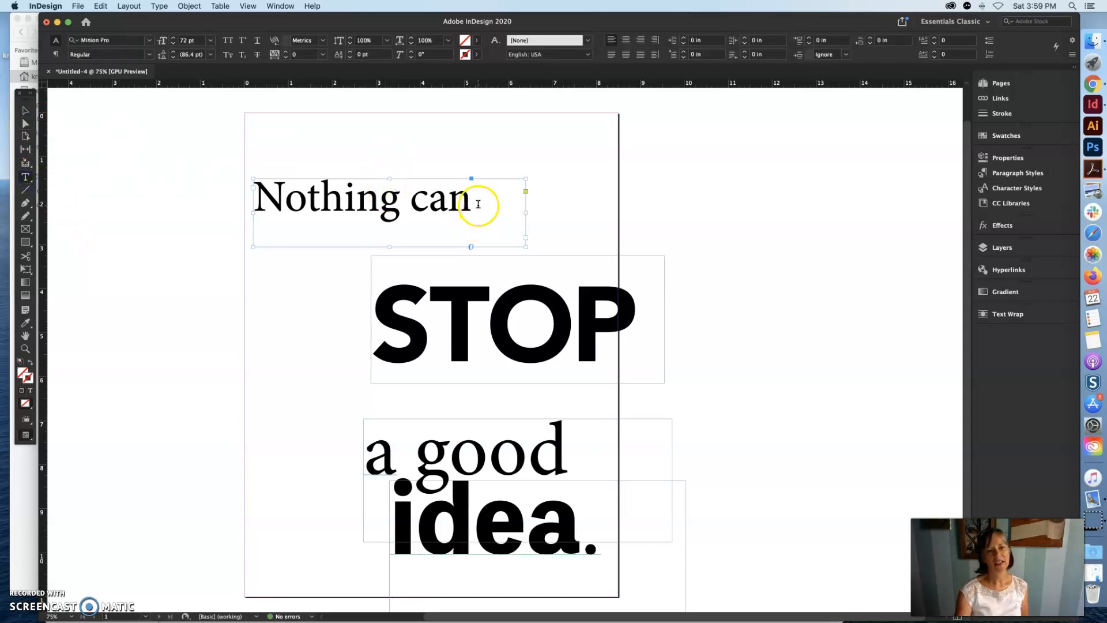
left_click_drag(473, 202, 235, 193)
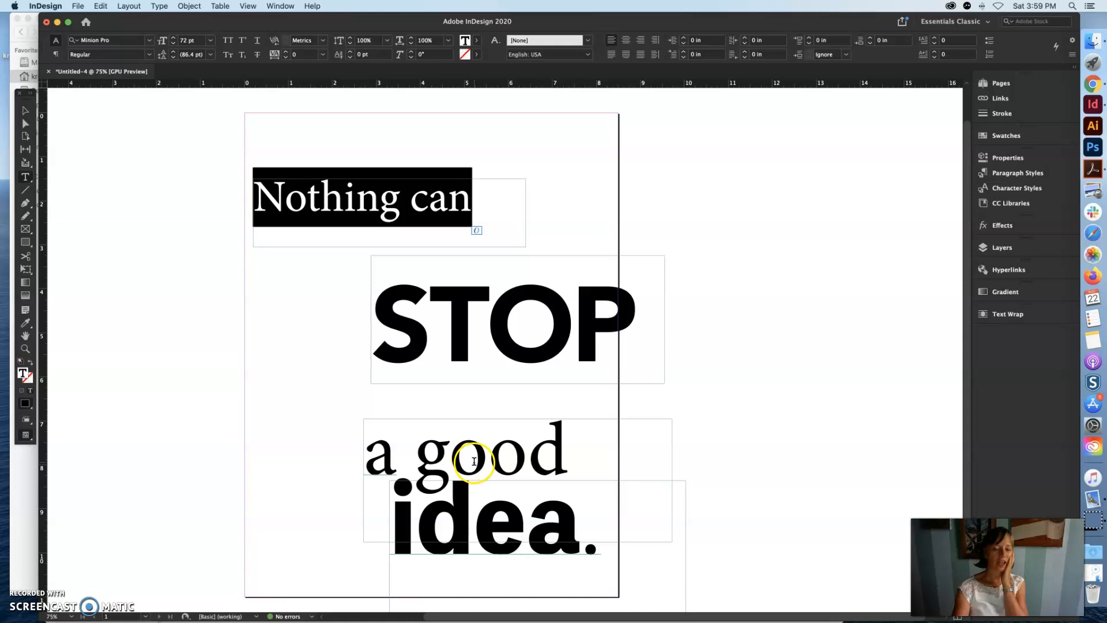
left_click_drag(490, 456, 440, 456)
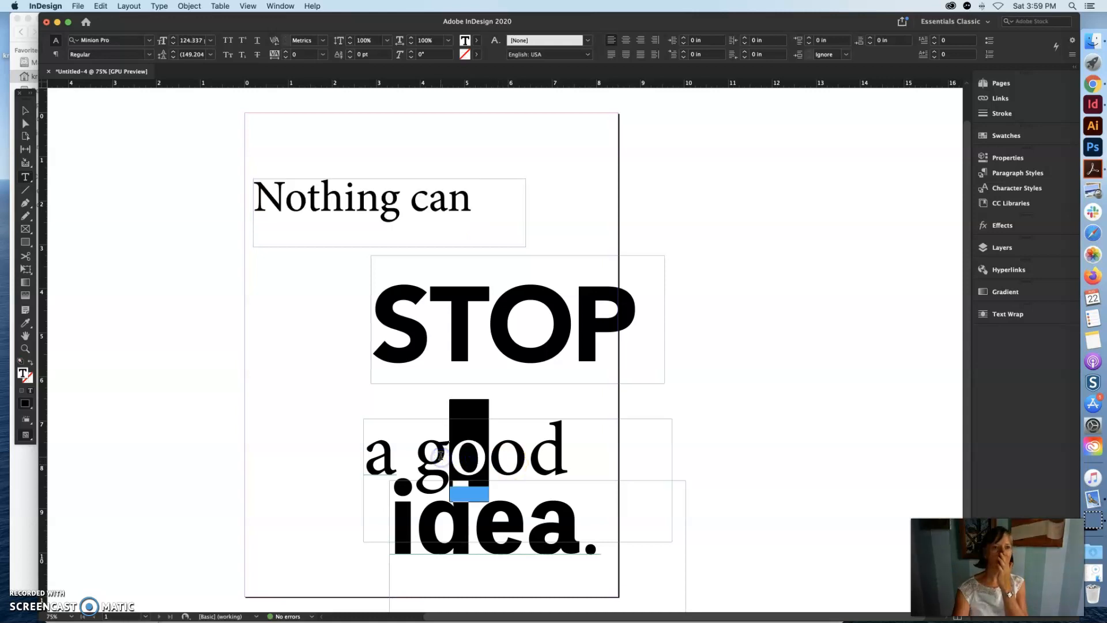
left_click_drag(483, 203, 164, 206)
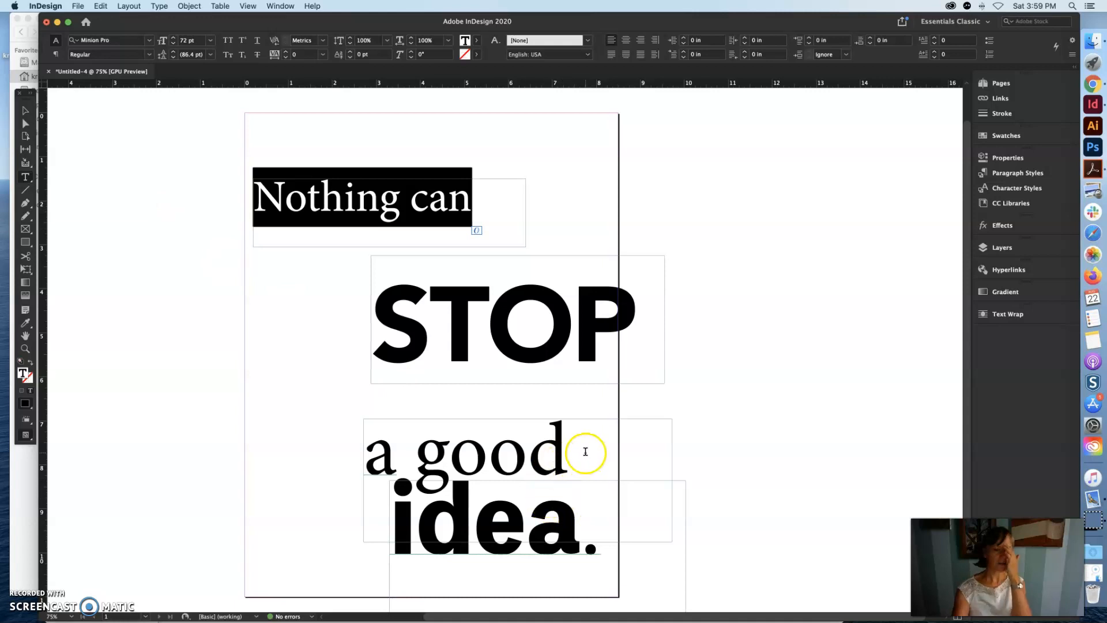
left_click_drag(584, 453, 346, 449)
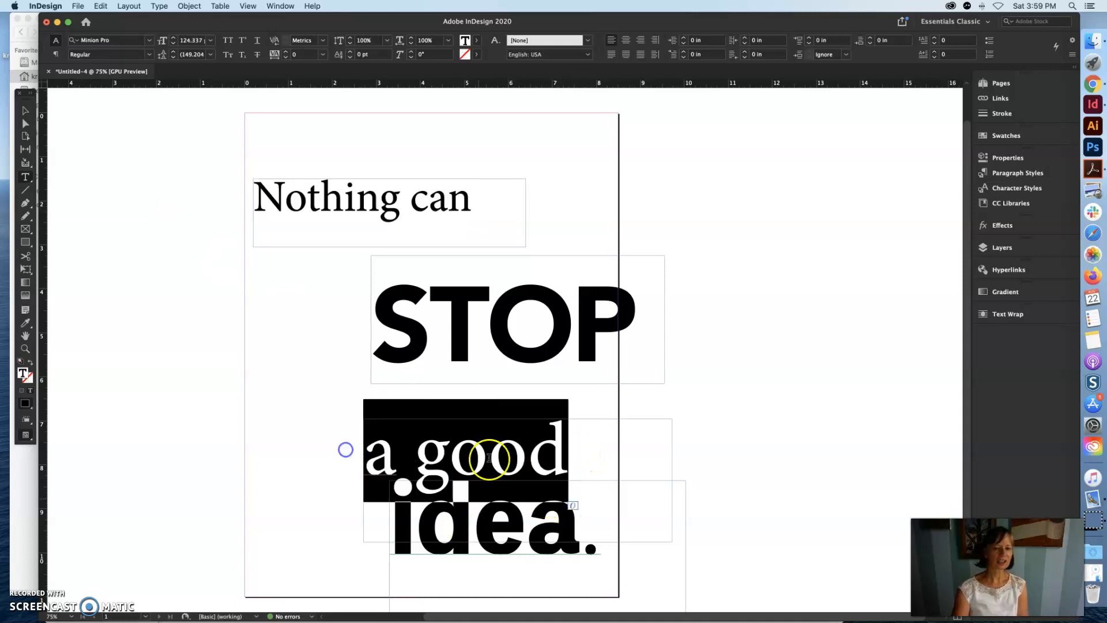
left_click_drag(627, 315, 364, 314)
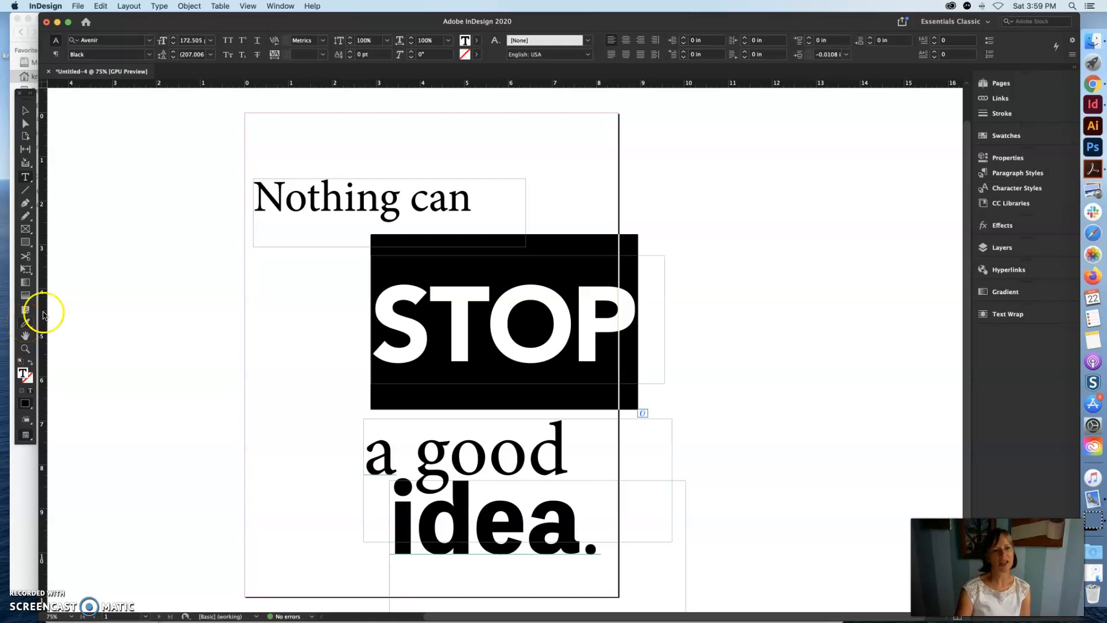
Copy the text formatting of "STOP" onto the words "Nothing can" with the Eyedropper
left_click(298, 189)
left_click_drag(472, 198, 209, 204)
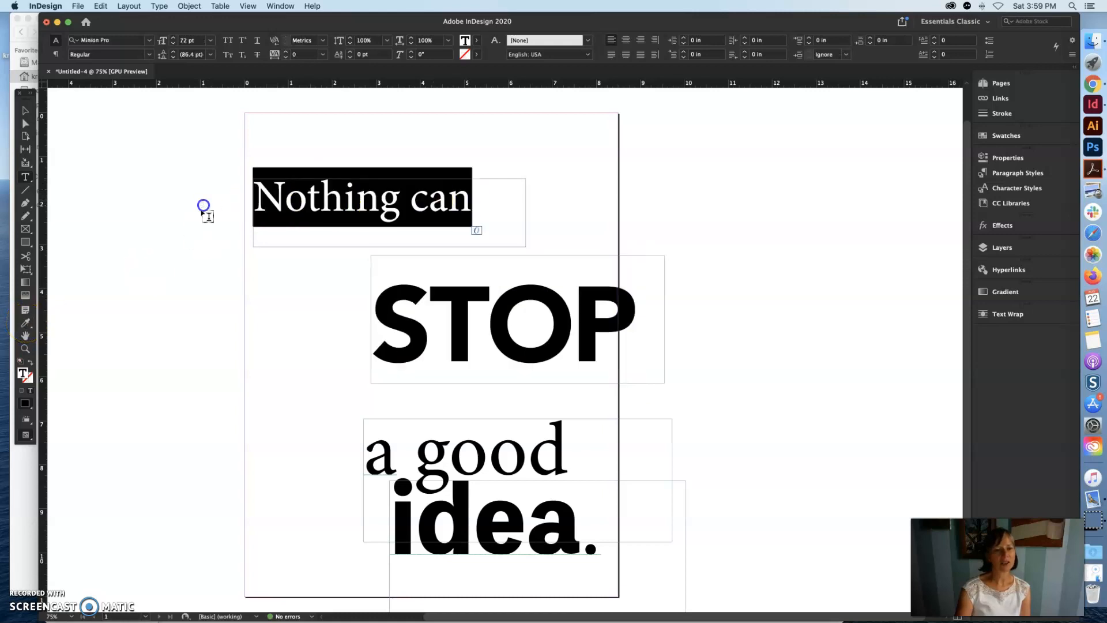
left_click(26, 323)
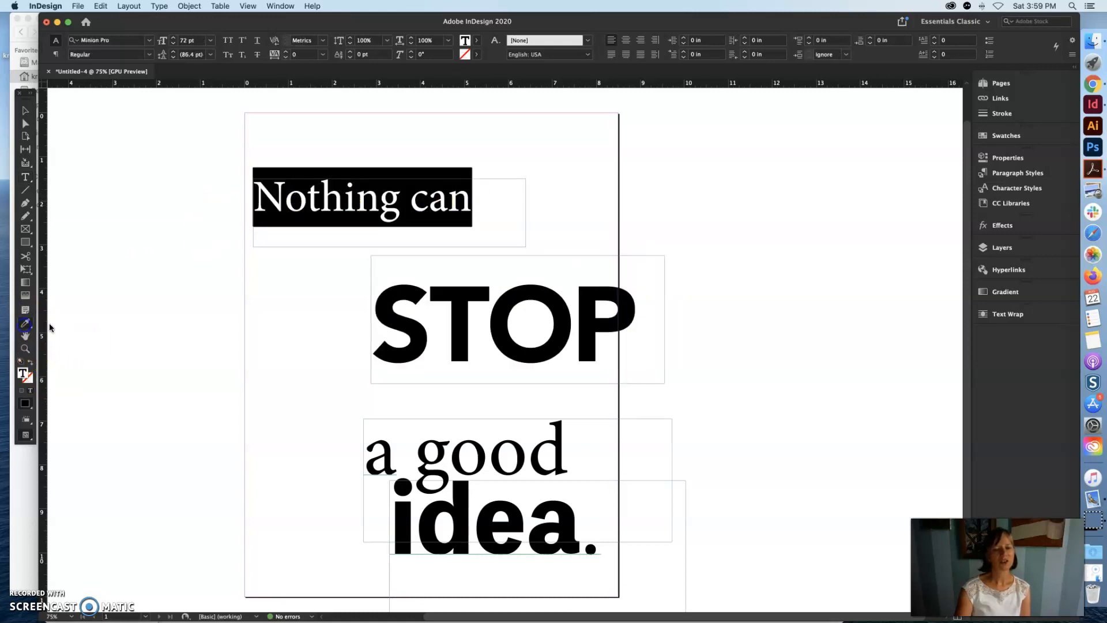
left_click(508, 307)
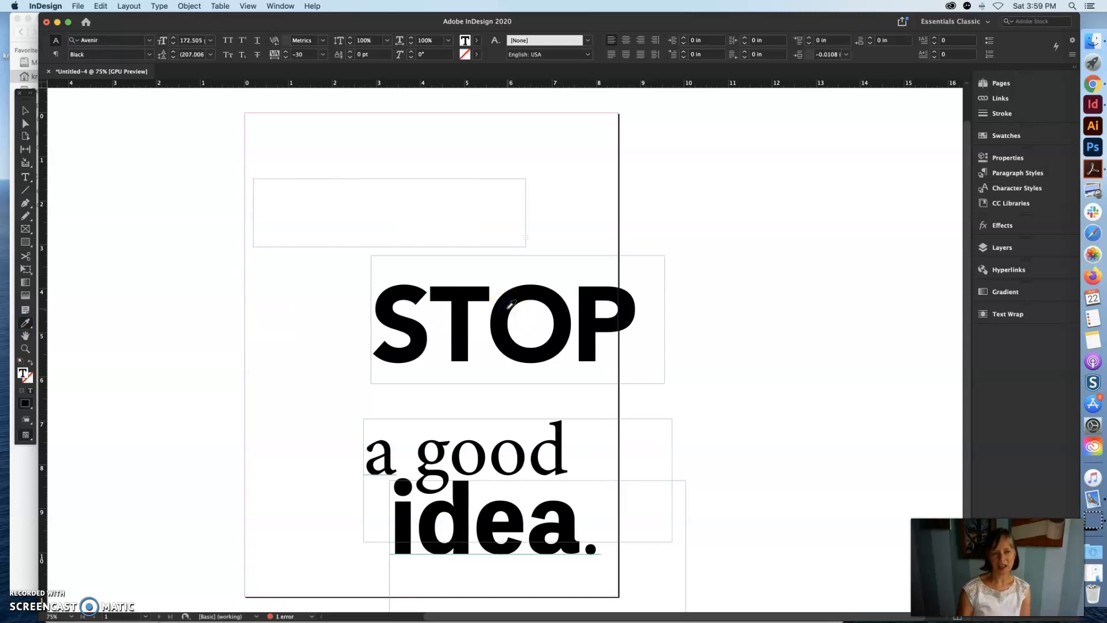
Resize the "Nothing can" frame to about 5.83 by 3.36 in, extending it toward the page's upper edge
left_click(26, 110)
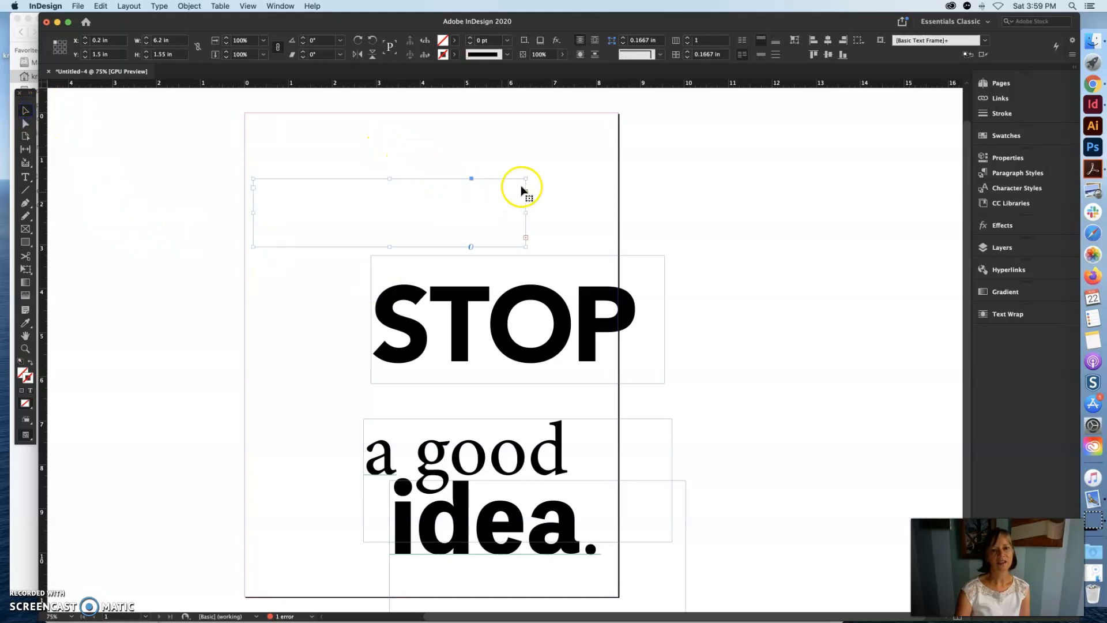
left_click_drag(525, 178, 574, 119)
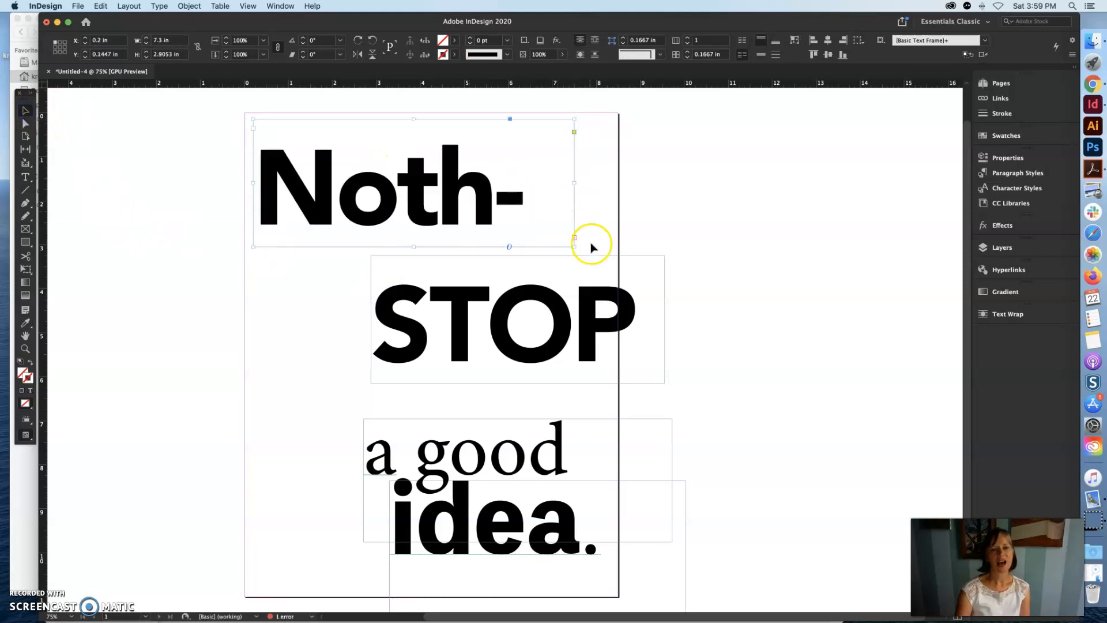
left_click_drag(572, 246, 502, 266)
Select all text in the "Nothing can" frame and apply the text formatting of "a good" to it with the Eyedropper
left_click(24, 177)
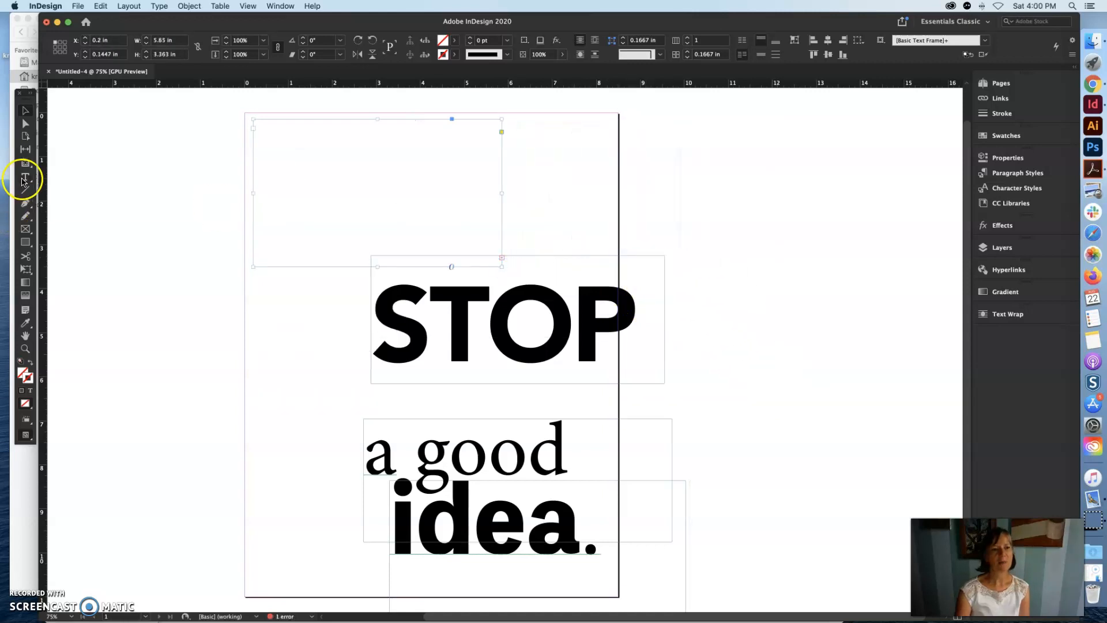
left_click(358, 180)
type("a")
left_click(310, 205)
key("BackSpace")
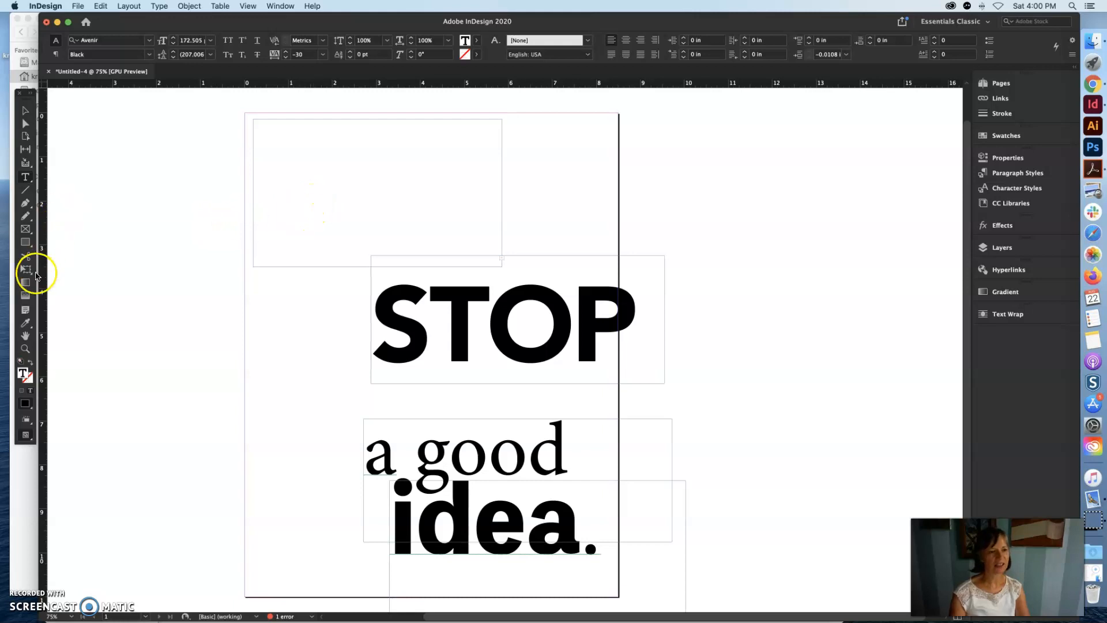
left_click(435, 459)
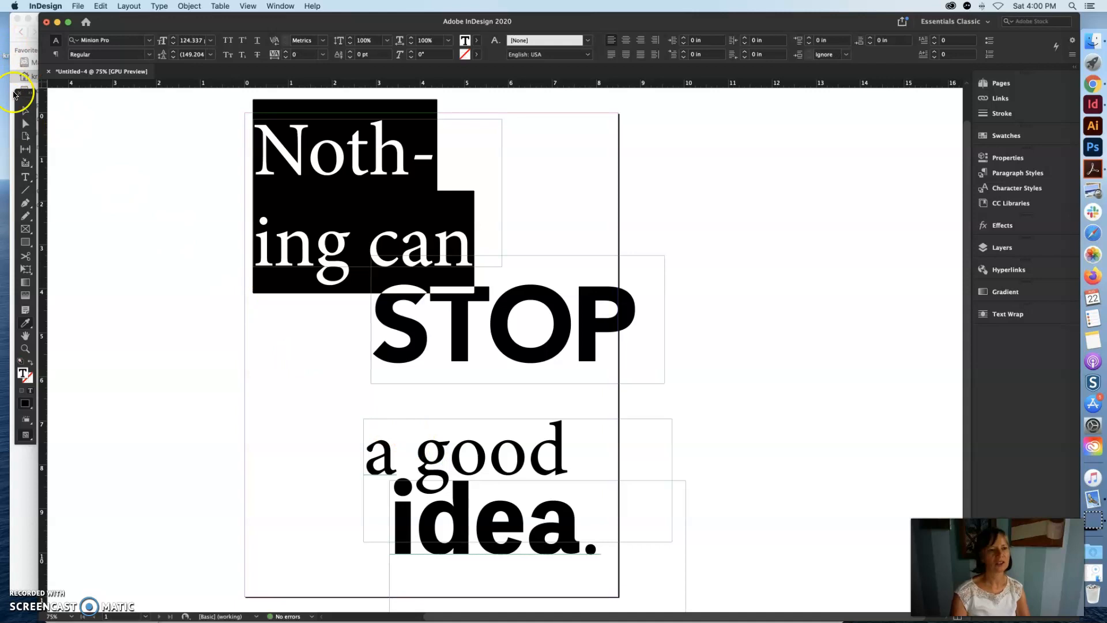
Widen the "Nothing can" frame to about 7.23 in
left_click(25, 109)
left_click_drag(502, 193, 571, 193)
left_click(326, 187)
Set the font size of the words "Nothing can" to 100 pt
left_click(23, 185)
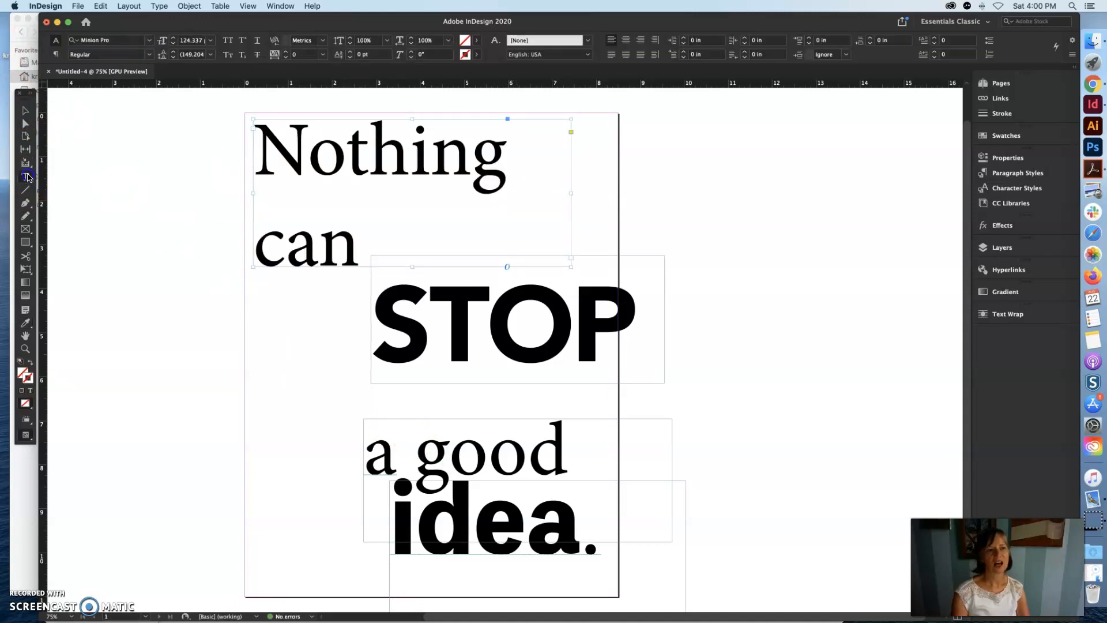
left_click_drag(357, 254, 209, 185)
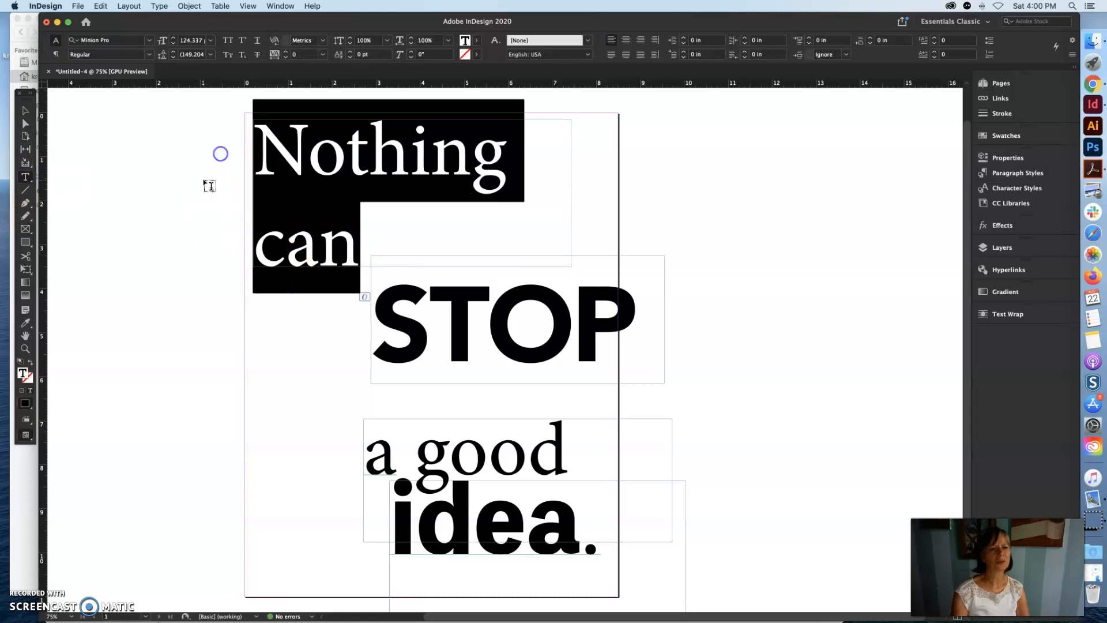
left_click(198, 41)
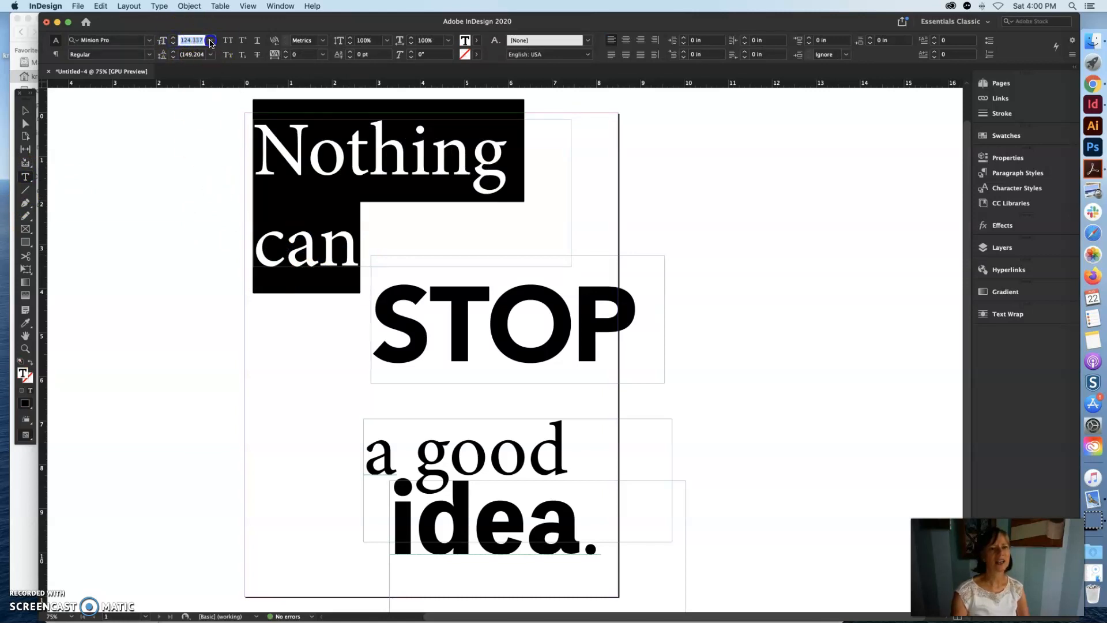
left_click(211, 42)
left_click(207, 212)
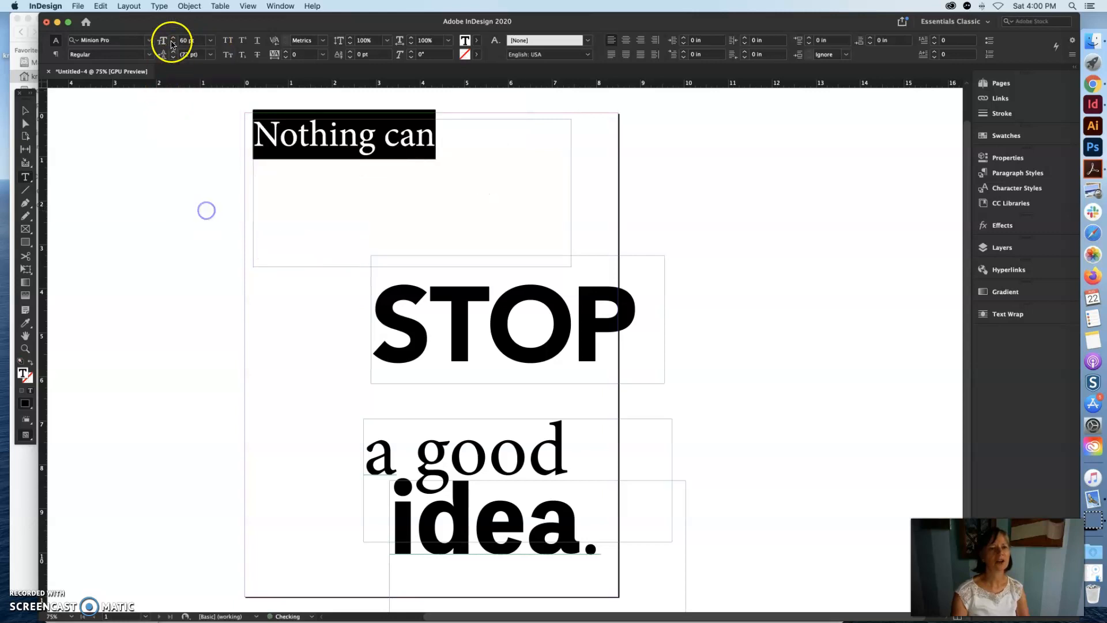
left_click(173, 43)
left_click(173, 44)
left_click(173, 43)
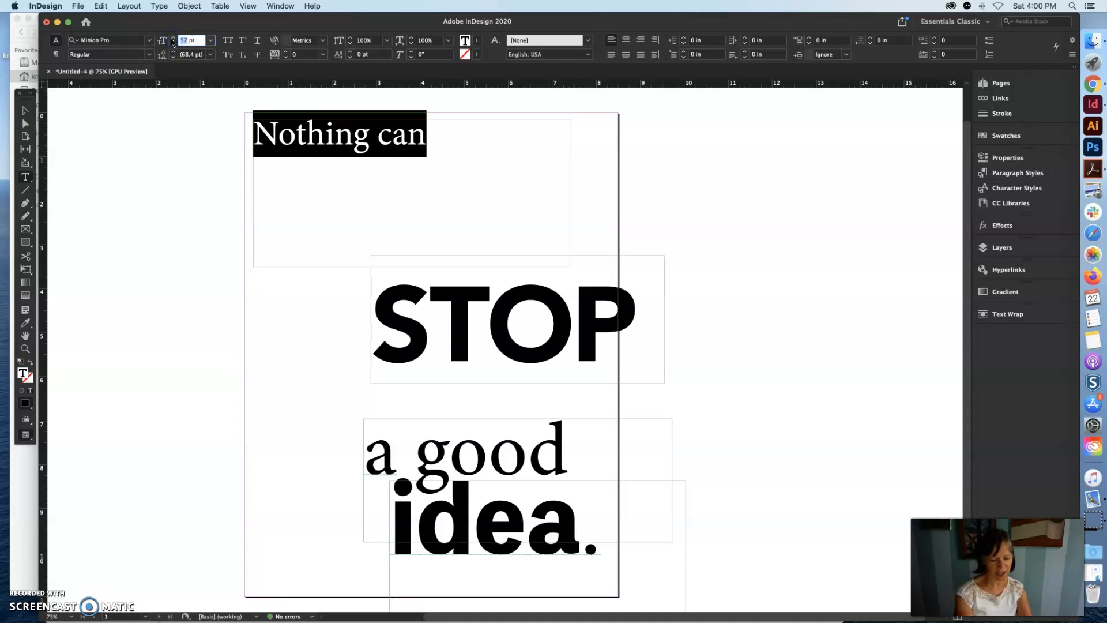
key("Return")
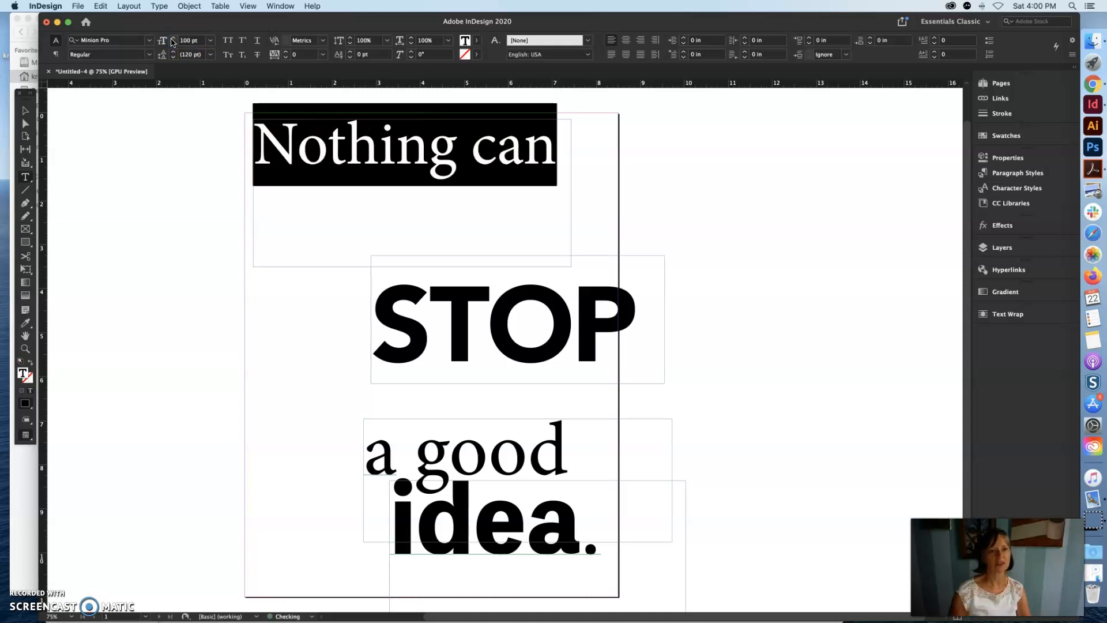
Resize the "Nothing can" frame to about 7.01 by 1.7 in, move it to X 0.27 in, Y 2.14 in, and preview the page
left_click(25, 110)
left_click_drag(317, 148, 321, 220)
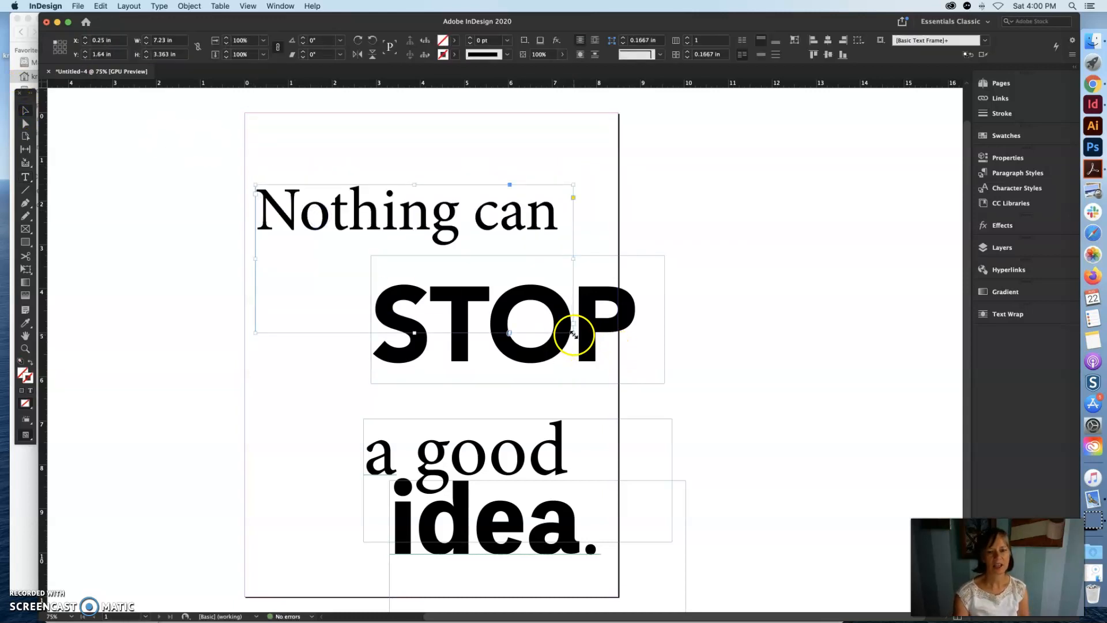
left_click_drag(564, 273, 522, 248)
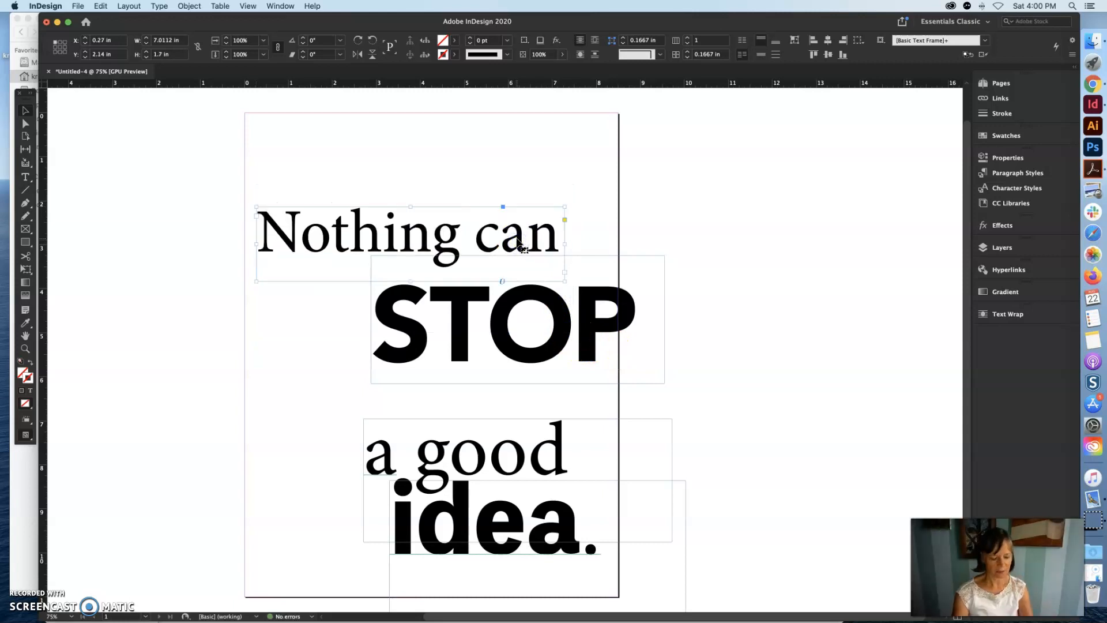
key("w")
left_click(613, 241)
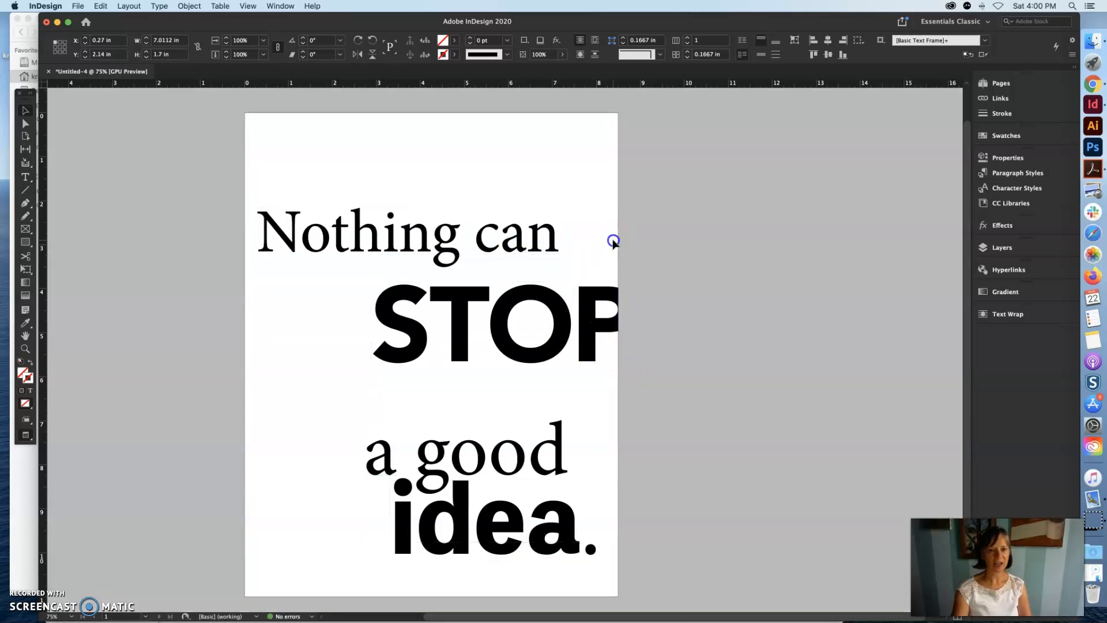
Move the "STOP" frame to X 1.23 in, Y 2.14 in, overlapping "Nothing can", and set its text to a 60% tint of black
left_click_drag(594, 321, 512, 272)
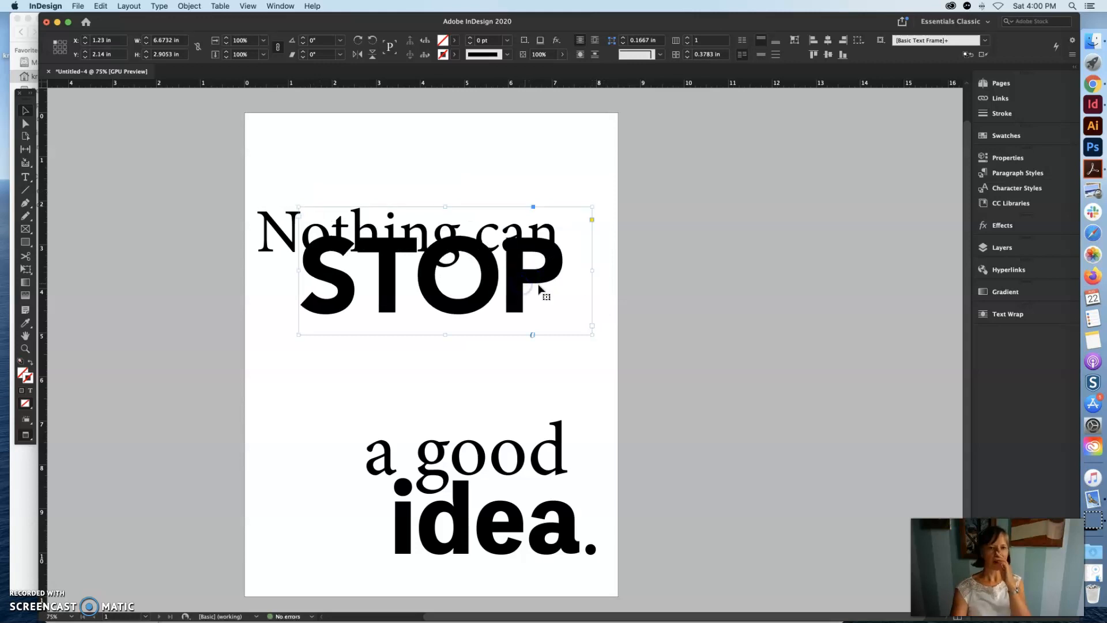
left_click(26, 176)
left_click_drag(551, 296, 315, 292)
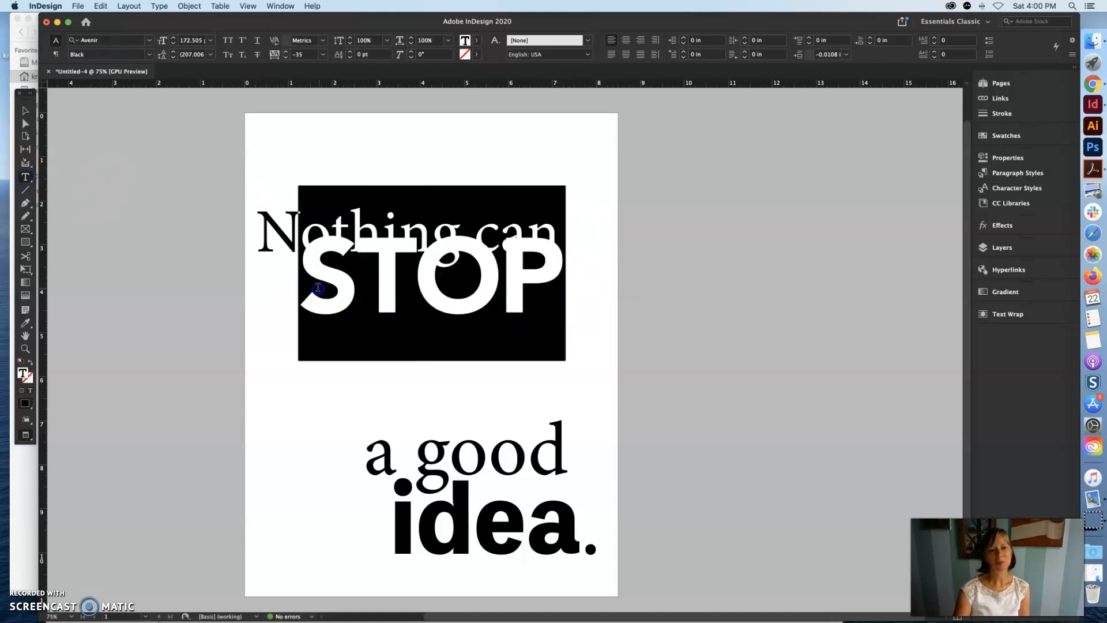
left_click(1013, 136)
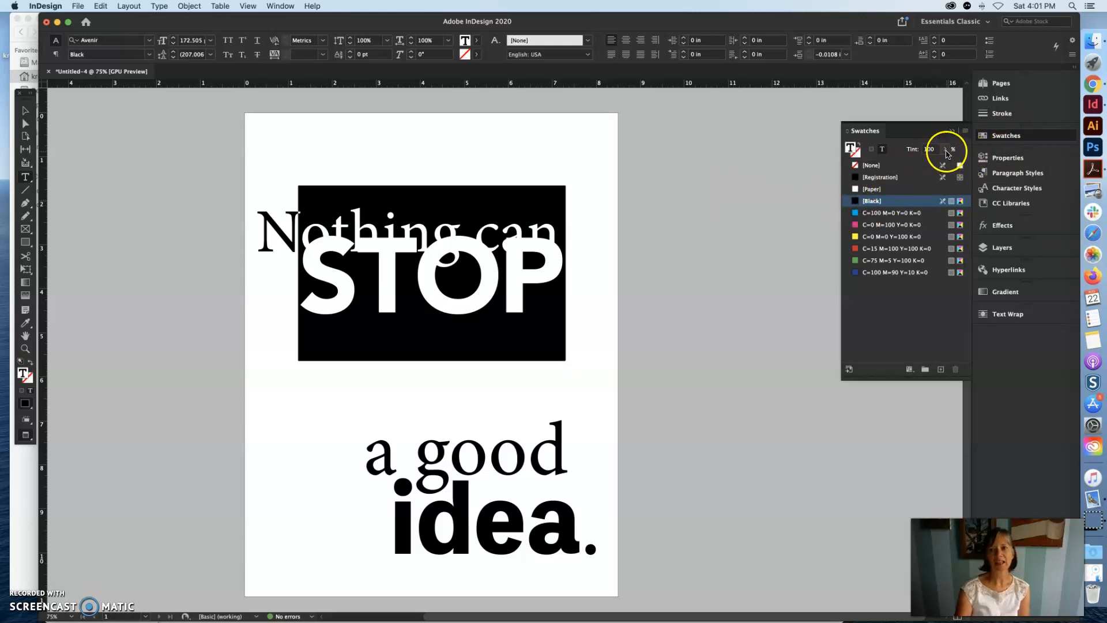
left_click_drag(945, 164, 921, 163)
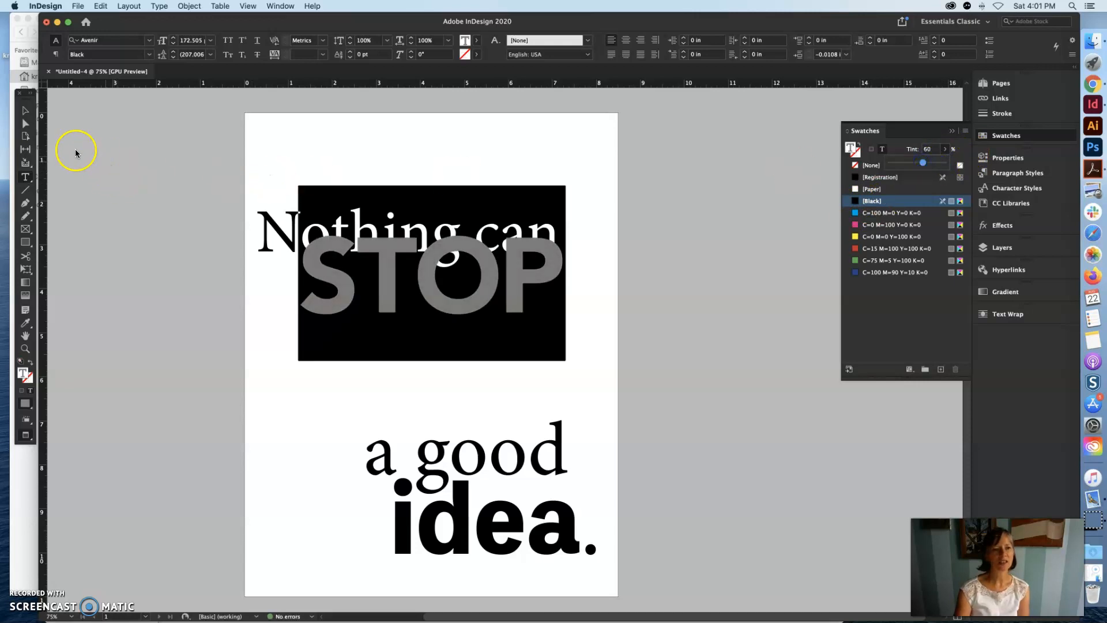
left_click(28, 114)
left_click(99, 141)
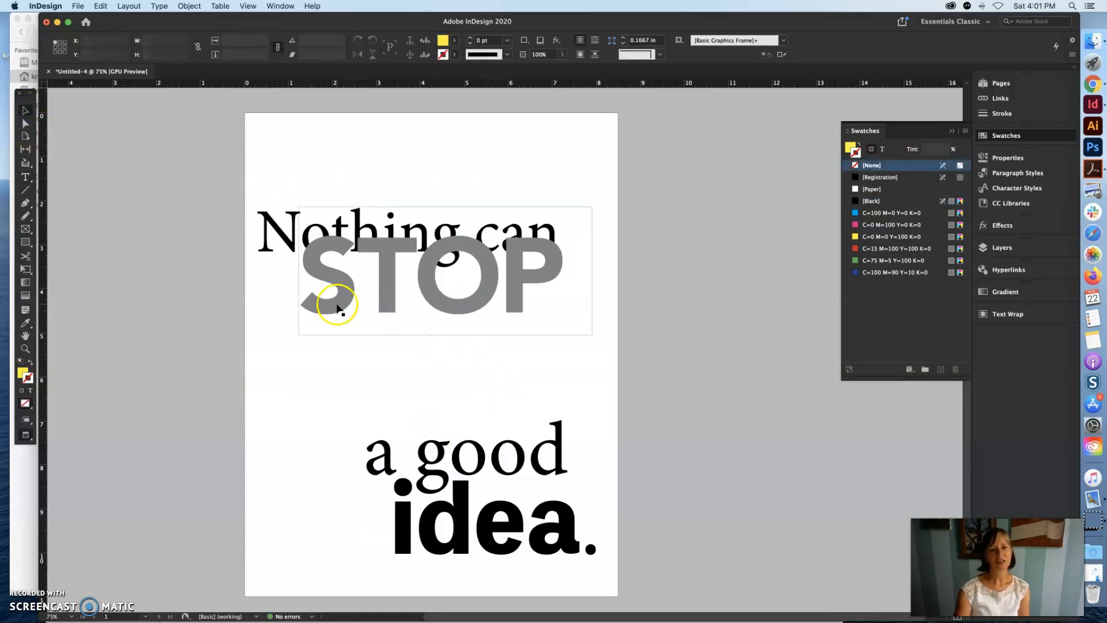
Bring the "Nothing can" frame to the front so it overlaps the gray "STOP"
left_click(269, 228)
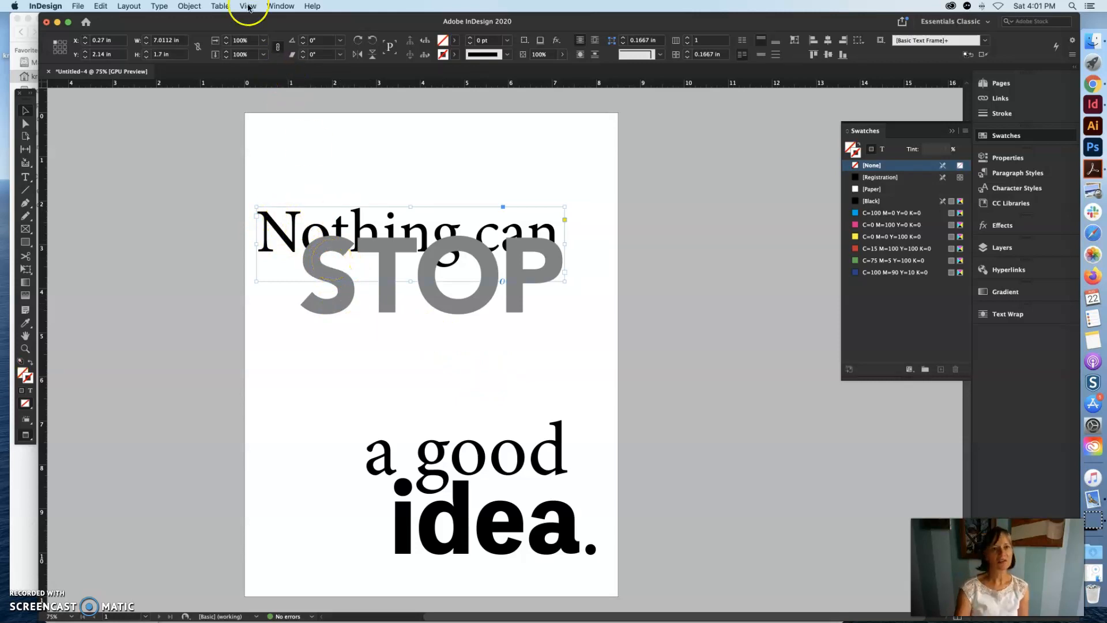
left_click(190, 6)
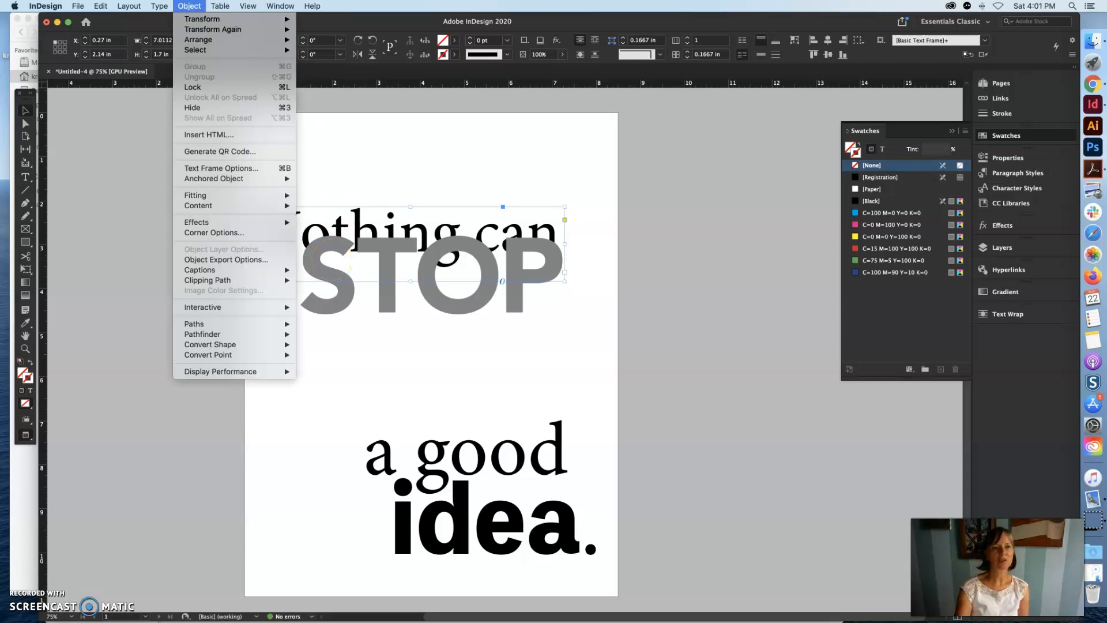
mouse_move(196, 41)
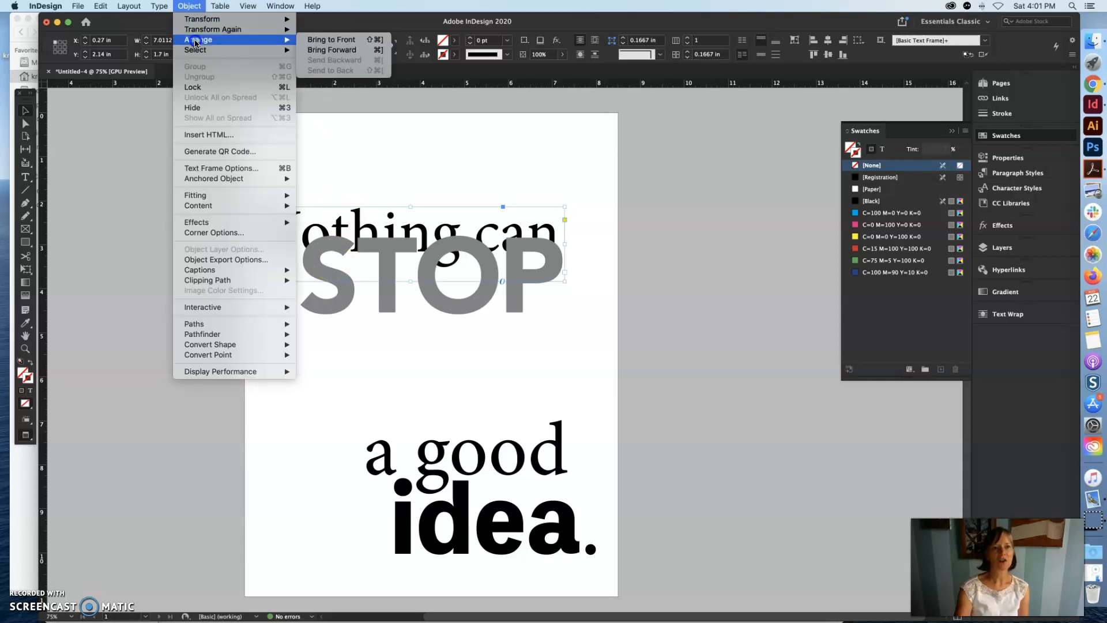
left_click(332, 39)
left_click(446, 128)
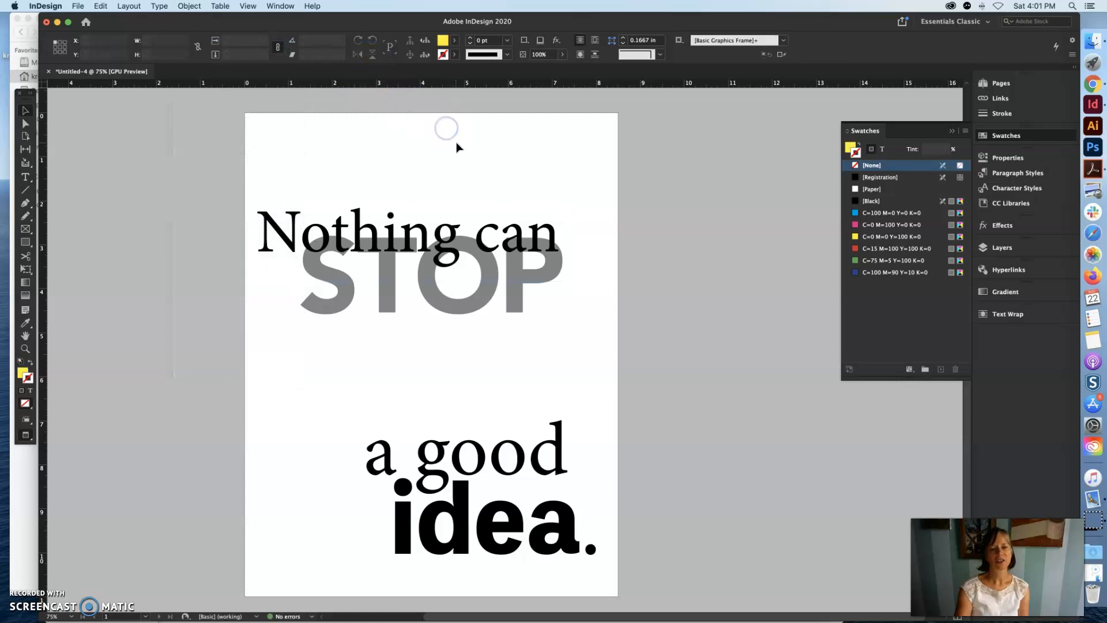
Try to align the baseline of "Nothing can" with the lower edge of the T's crossbar, moving the frame to X 0.29 in, Y 2.17 in
left_click(398, 250)
left_click(490, 338)
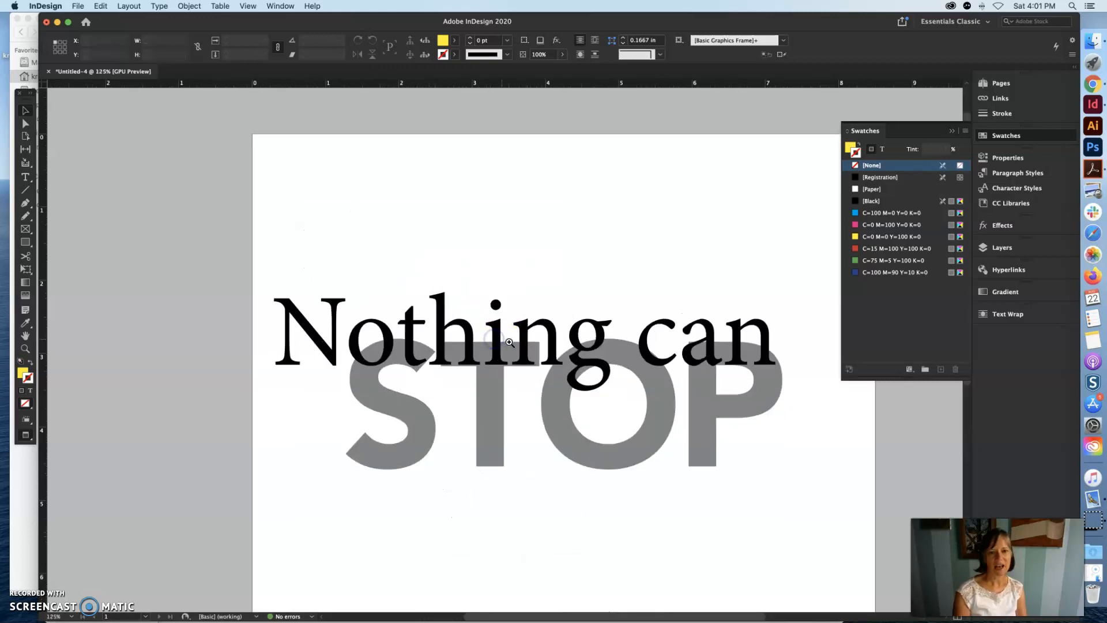
left_click(509, 342)
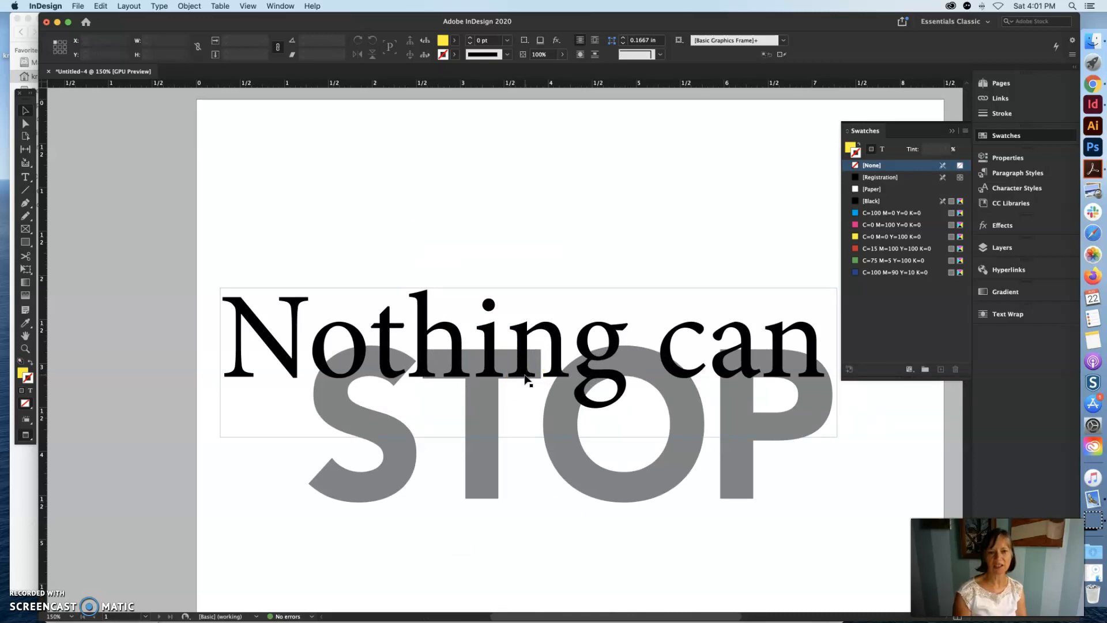
left_click_drag(525, 376, 526, 378)
key("Up")
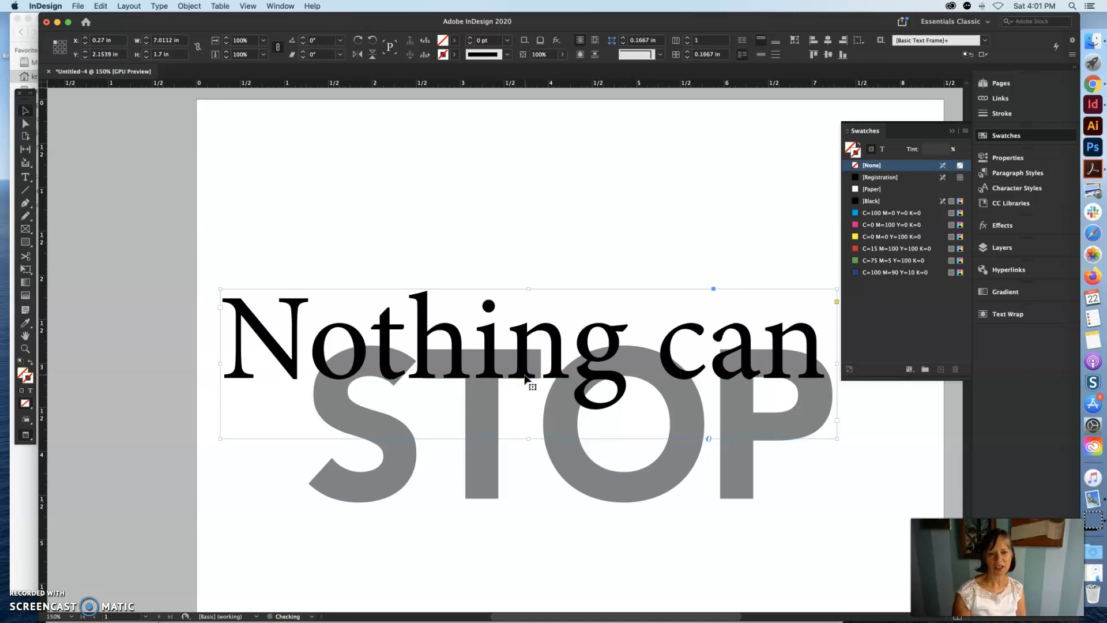
key("Down")
left_click(529, 376)
left_click_drag(526, 376, 530, 379)
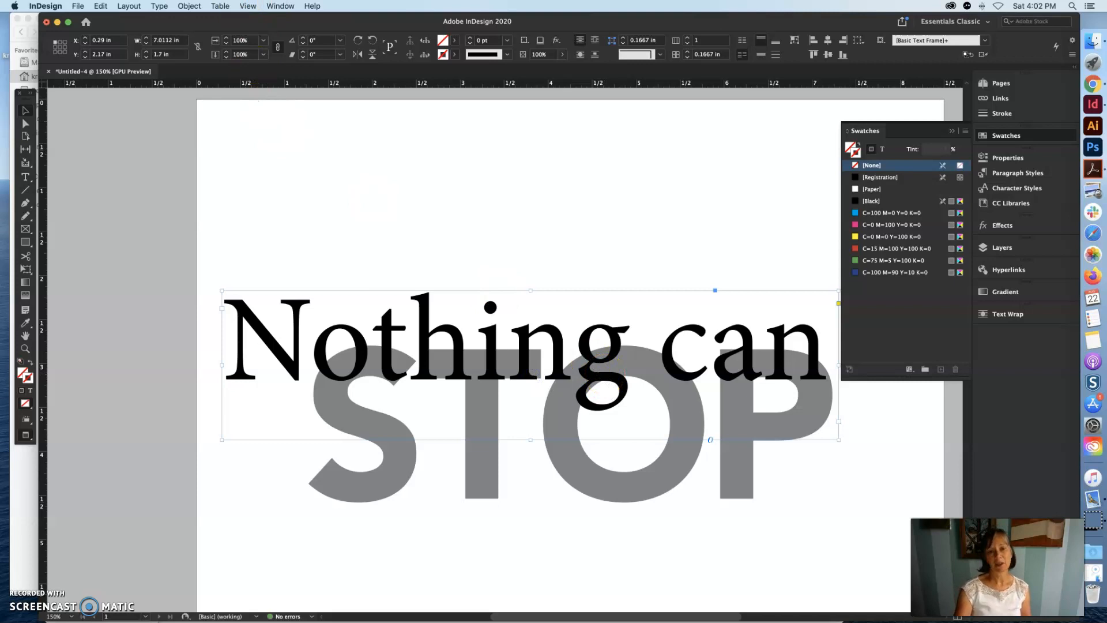
Turn on snapping to the document grid
left_click(248, 6)
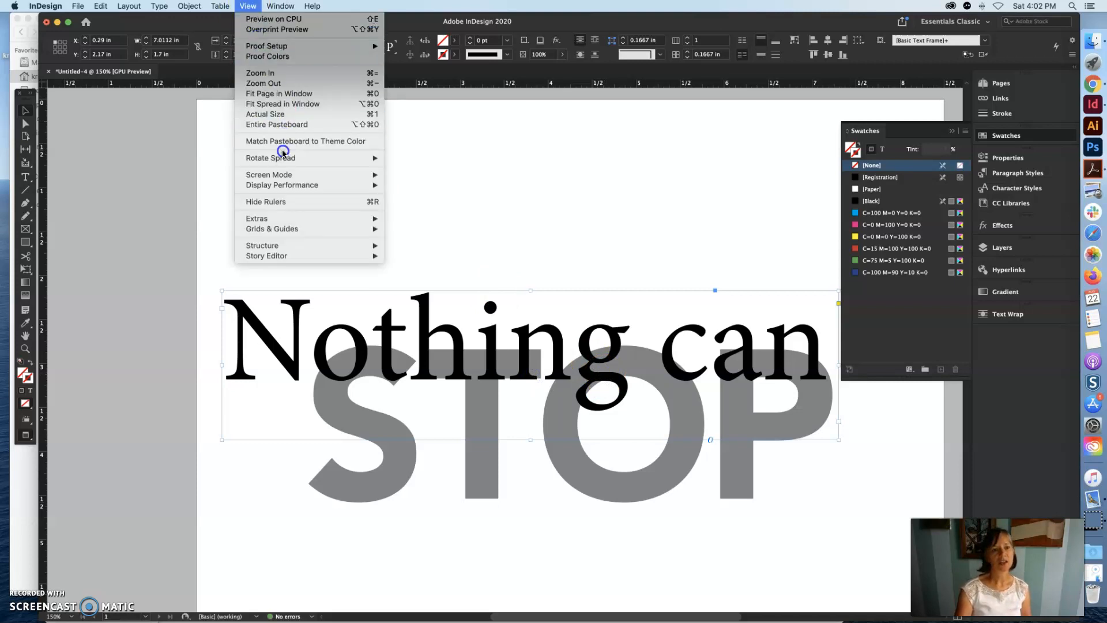
mouse_move(316, 233)
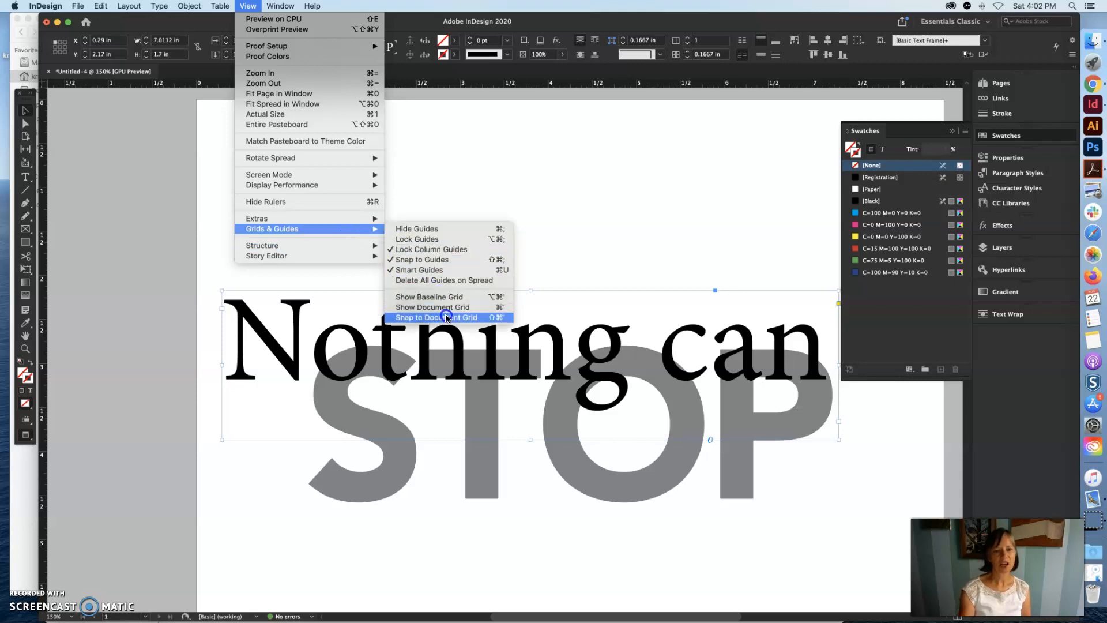
left_click(447, 316)
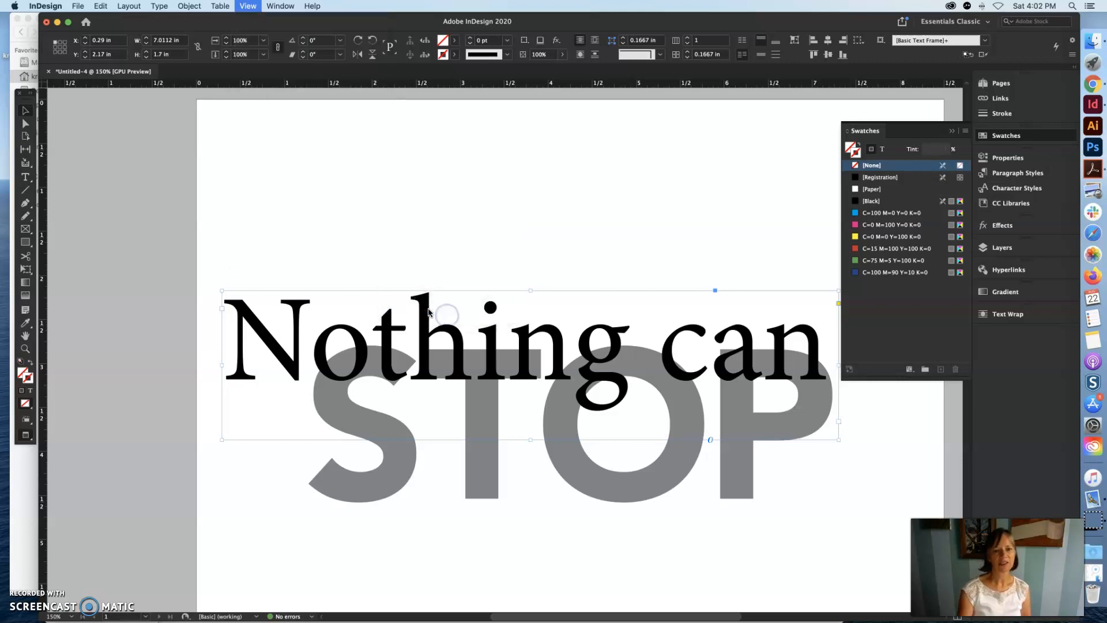
Move the "Nothing can" frame to X 0.28 in, Y 2.15 in, and check its baseline against the T's crossbar in "STOP" at 300% zoom
left_click(553, 278)
left_click_drag(523, 381, 525, 378)
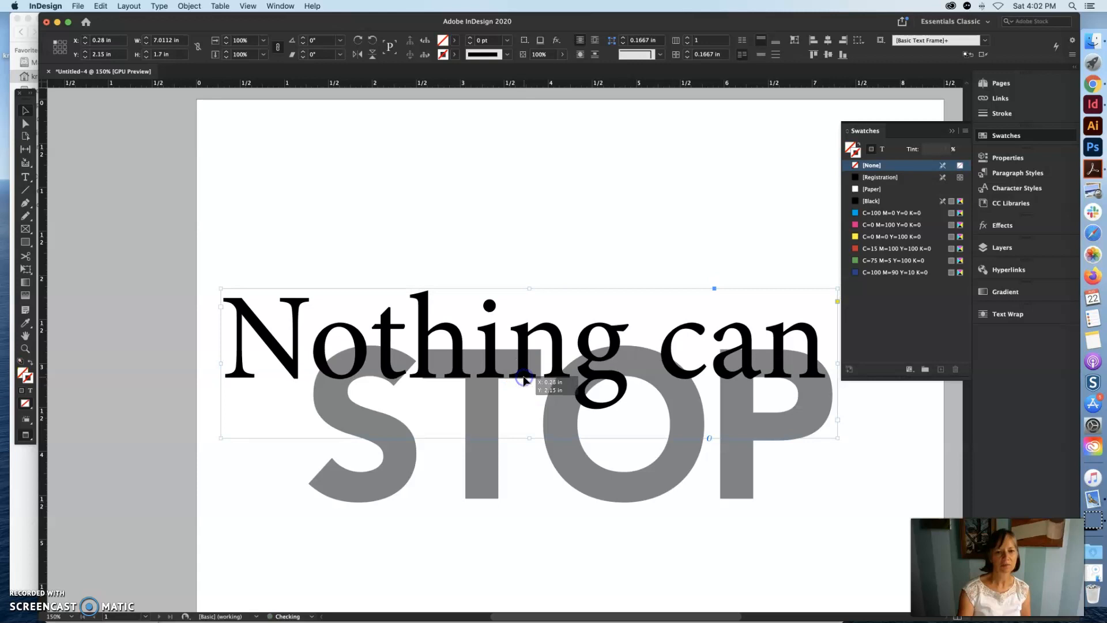
left_click(563, 217)
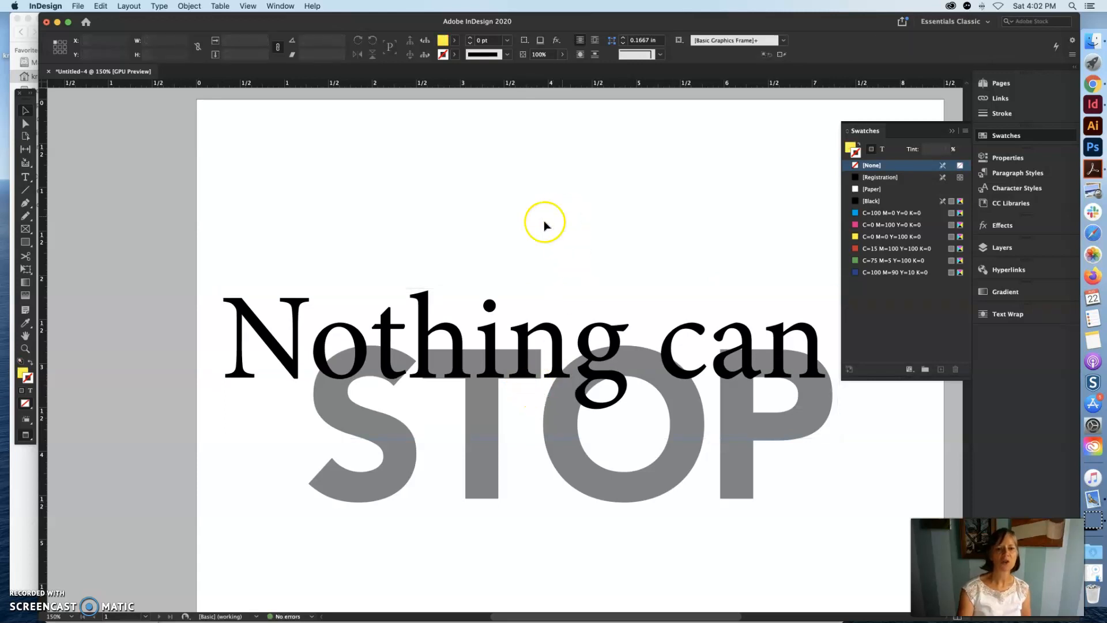
left_click_drag(524, 375, 524, 377)
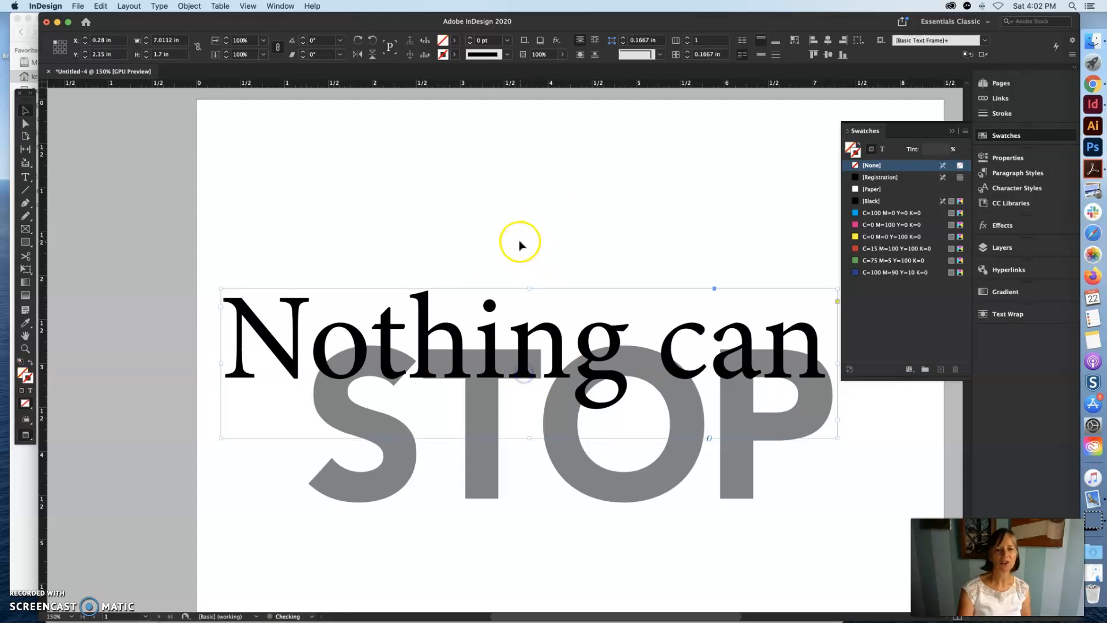
key("super+space")
left_click(547, 360, "super")
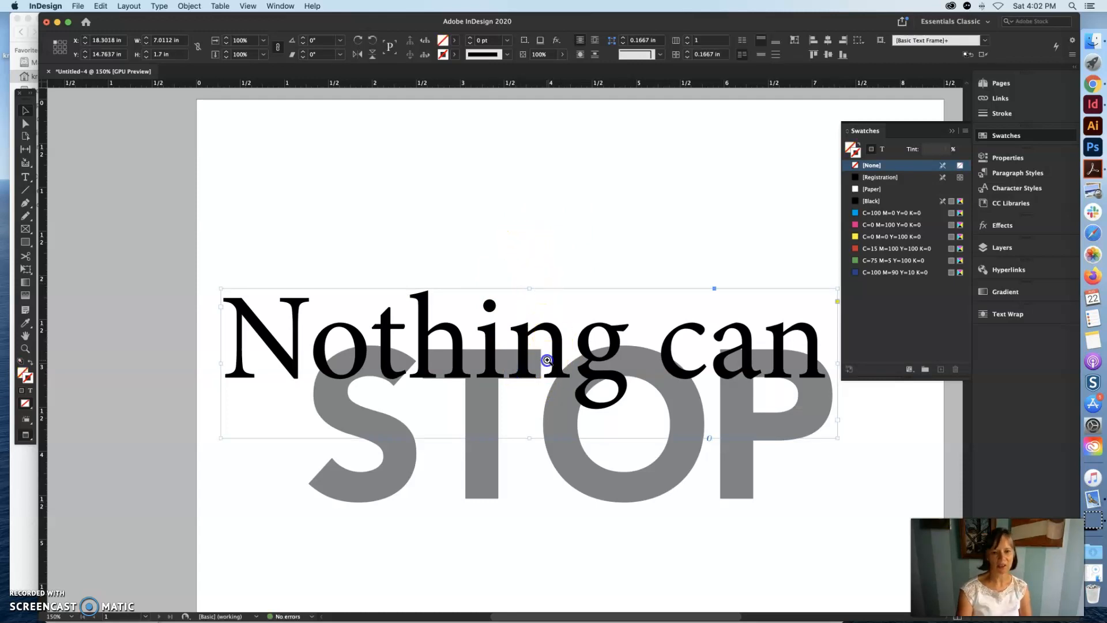
left_click(546, 361, "super")
left_click(404, 354)
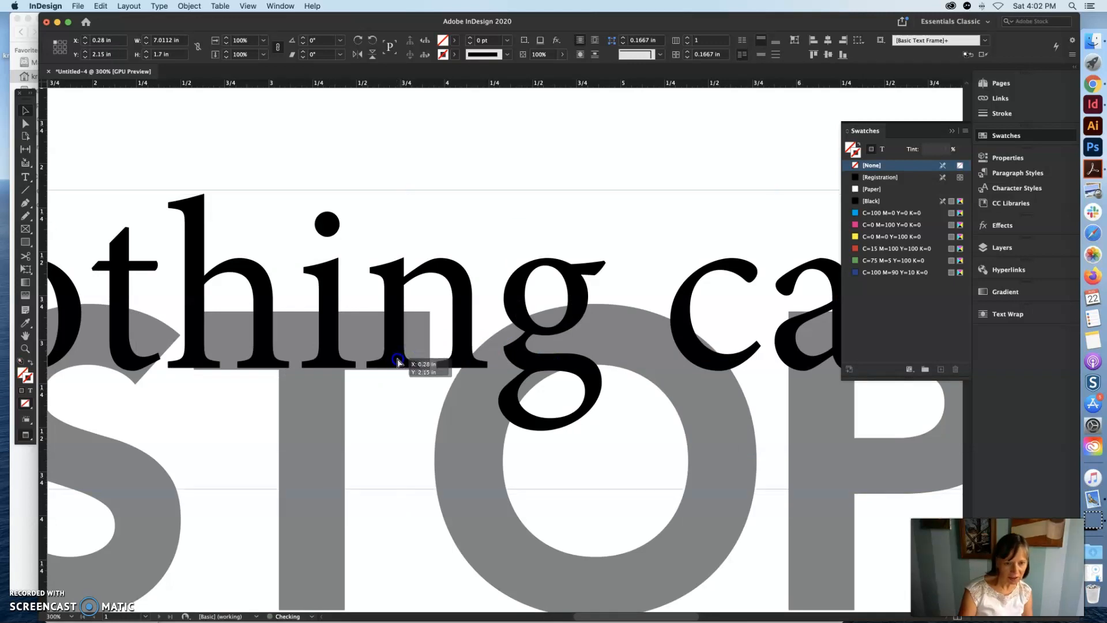
left_click(424, 341)
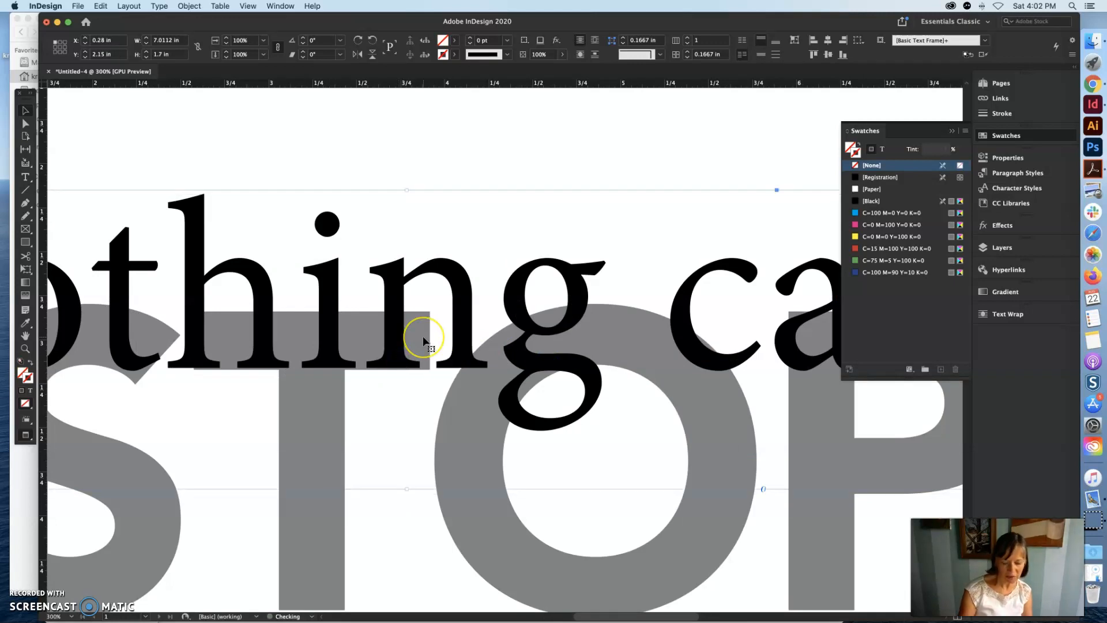